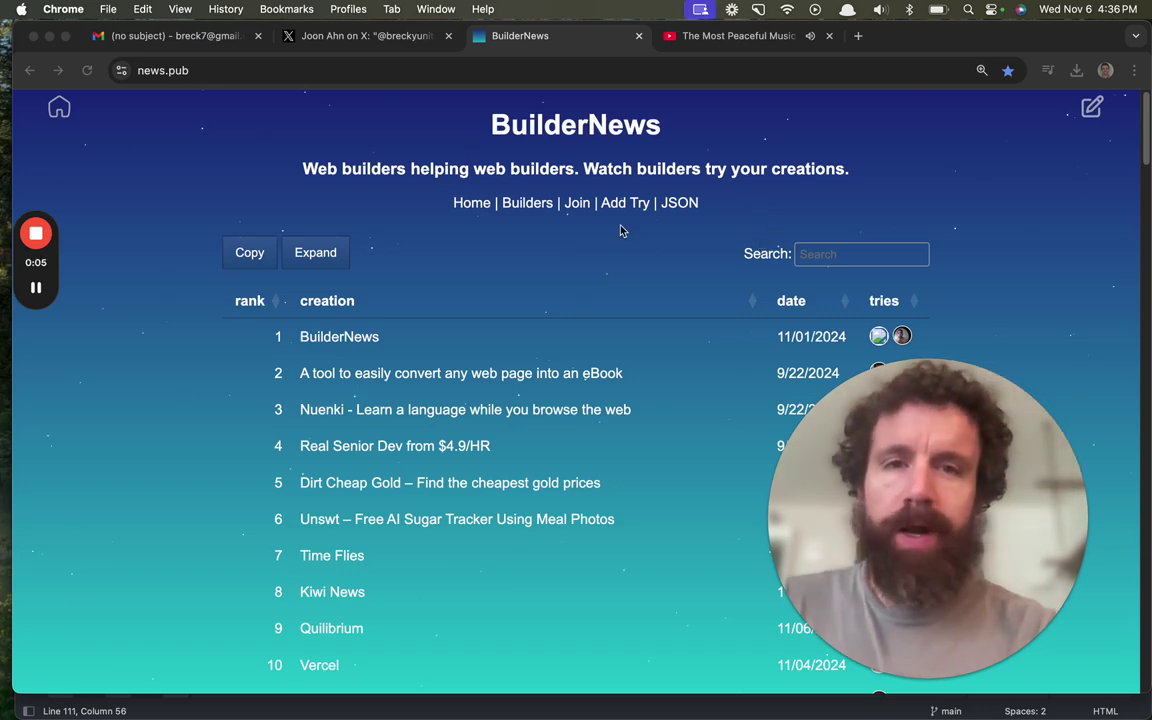
Switch to the X tab with the community post about reaching almost 200 users in a month.
left_click(369, 40)
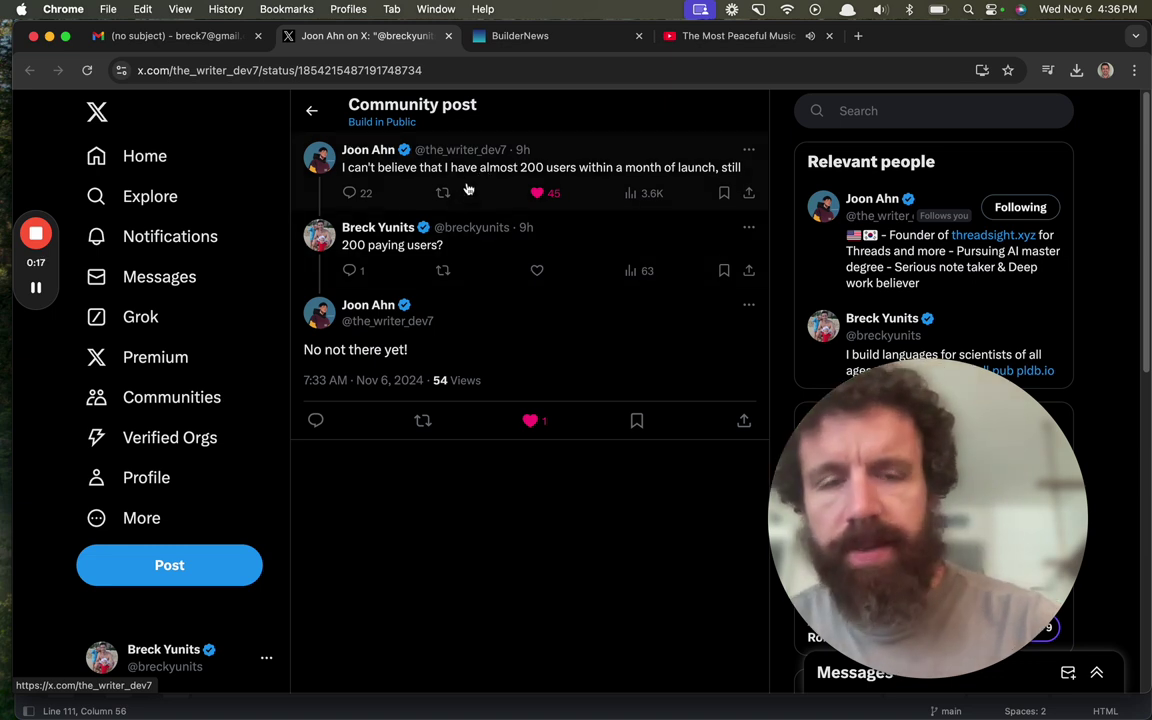
Go to the post author's X profile and follow its threadsight.xyz bio link.
left_click(376, 158)
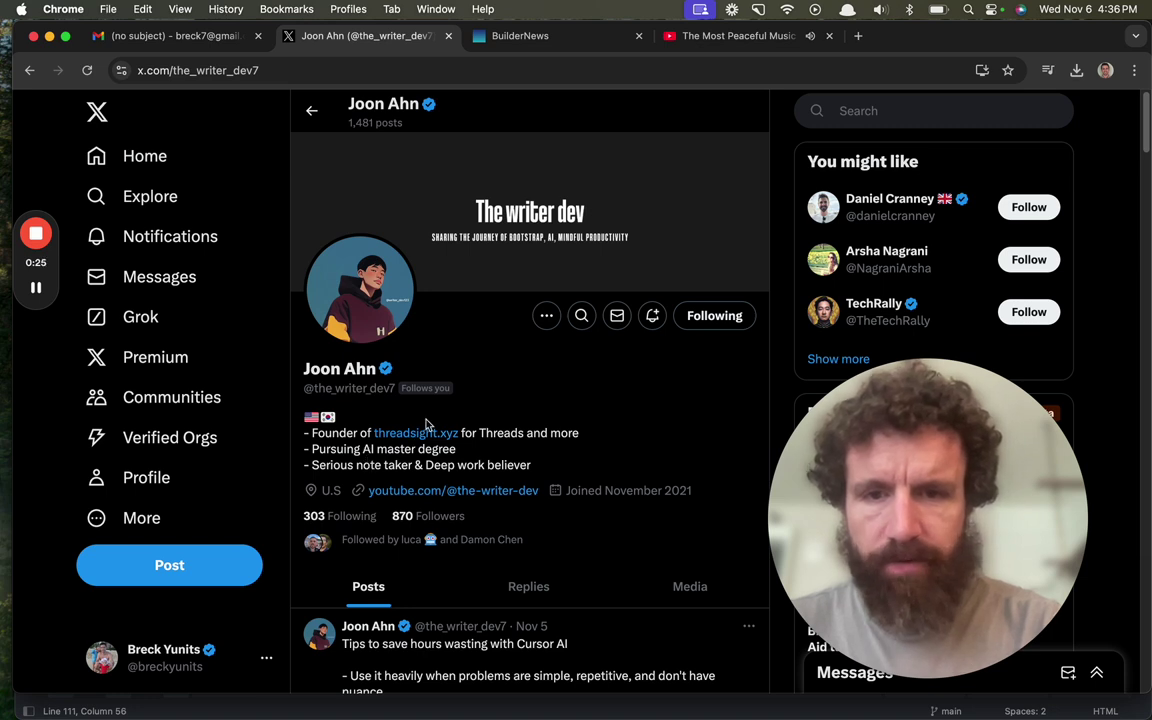
left_click(412, 435)
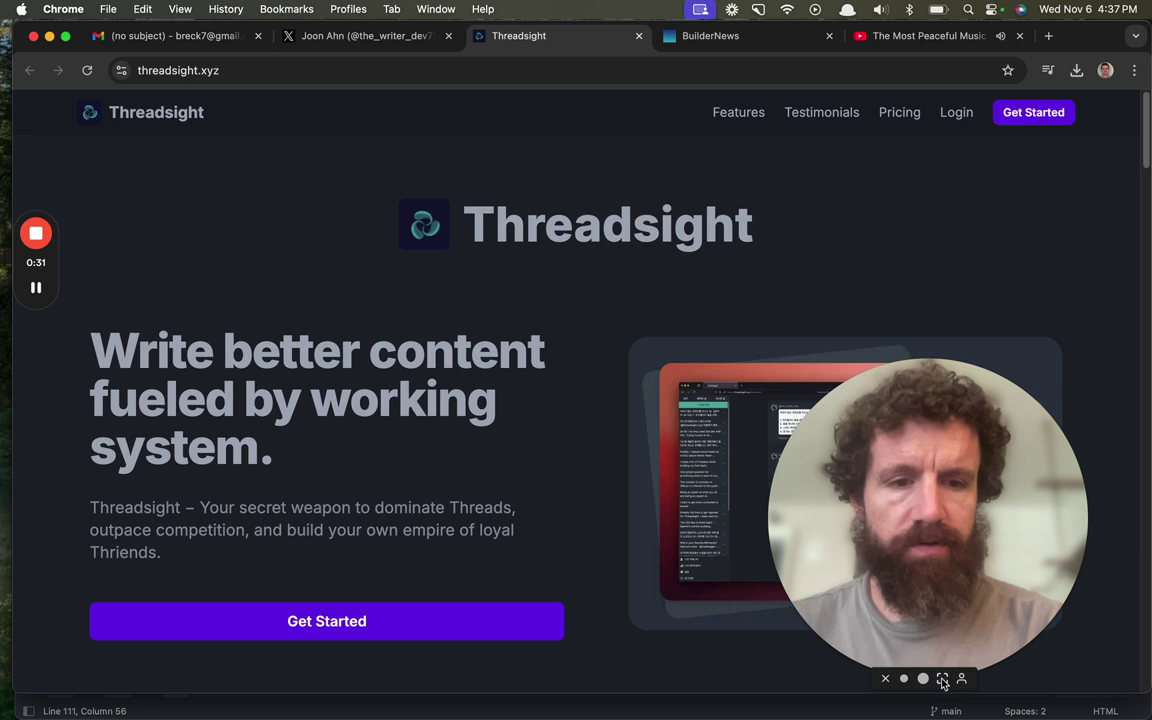
Scroll through the Threadsight landing page down to the footer and back to the top.
left_click(912, 683)
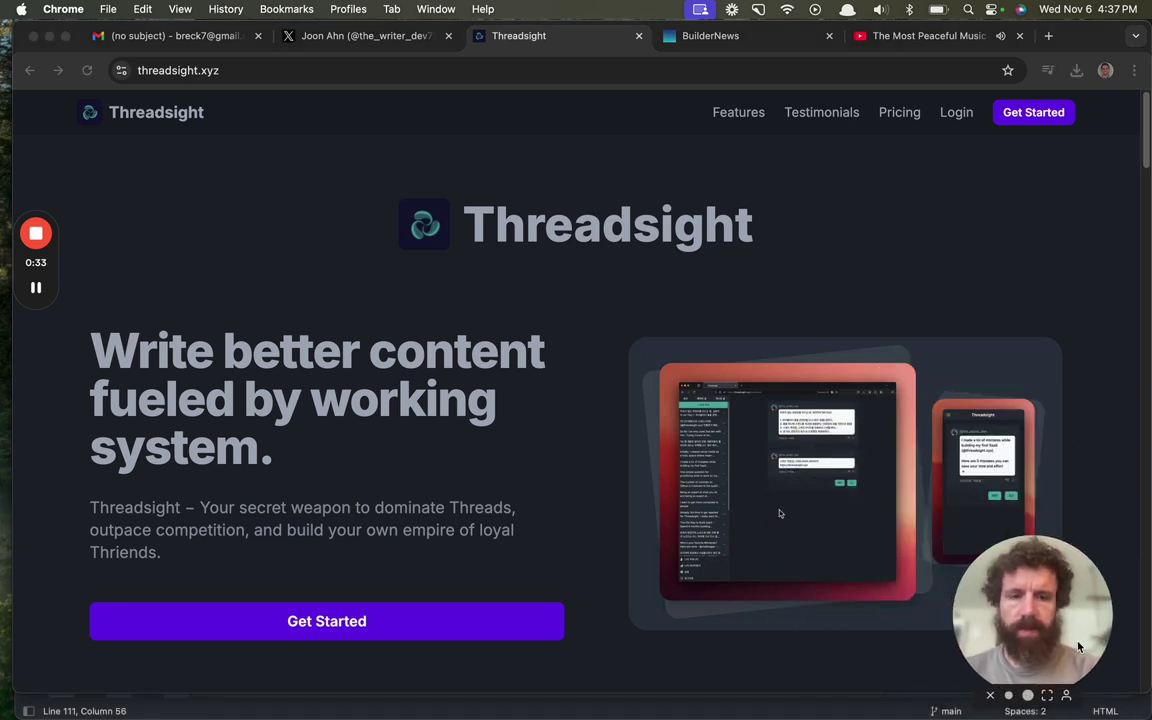
scroll(838, 270, "down", 1)
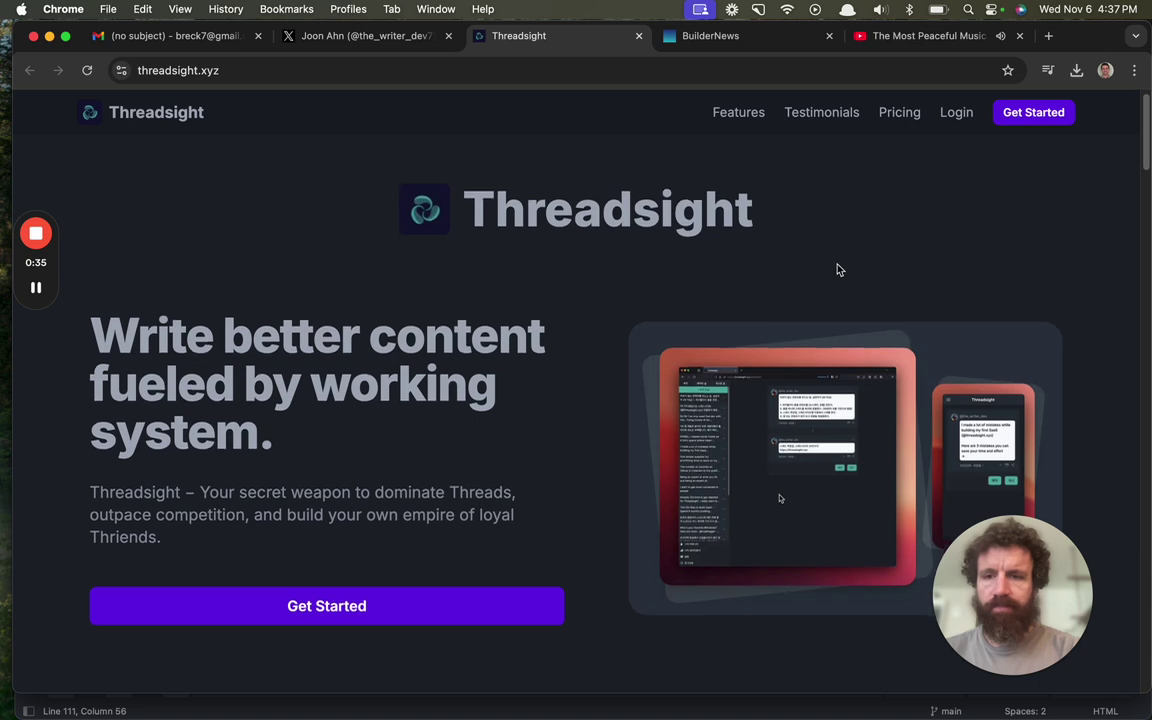
scroll(354, 272, "down", 3)
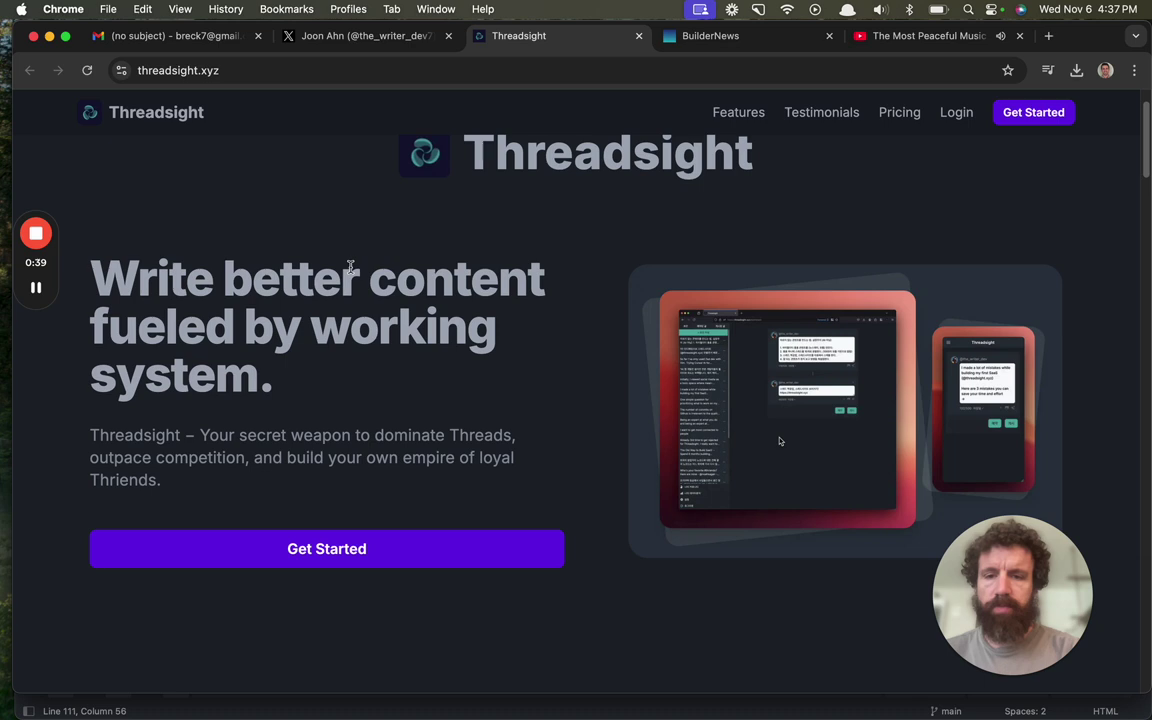
scroll(350, 266, "down", 1)
scroll(350, 266, "down", 3)
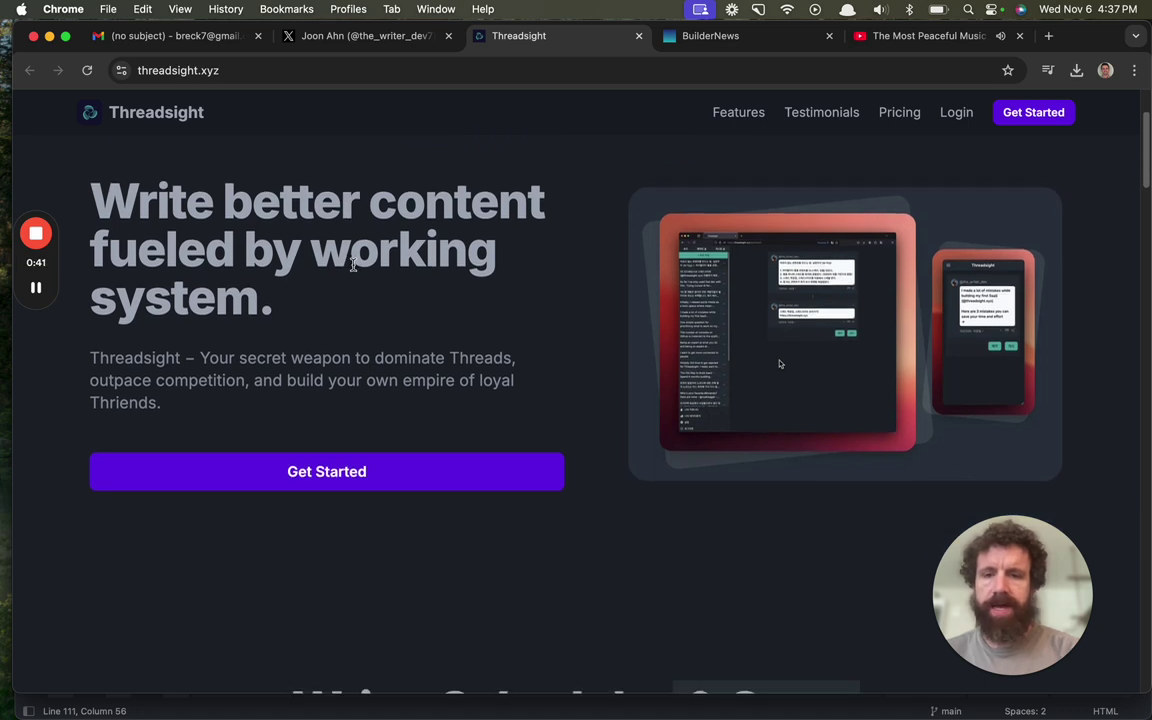
scroll(353, 265, "down", 10)
scroll(147, 182, "down", 12)
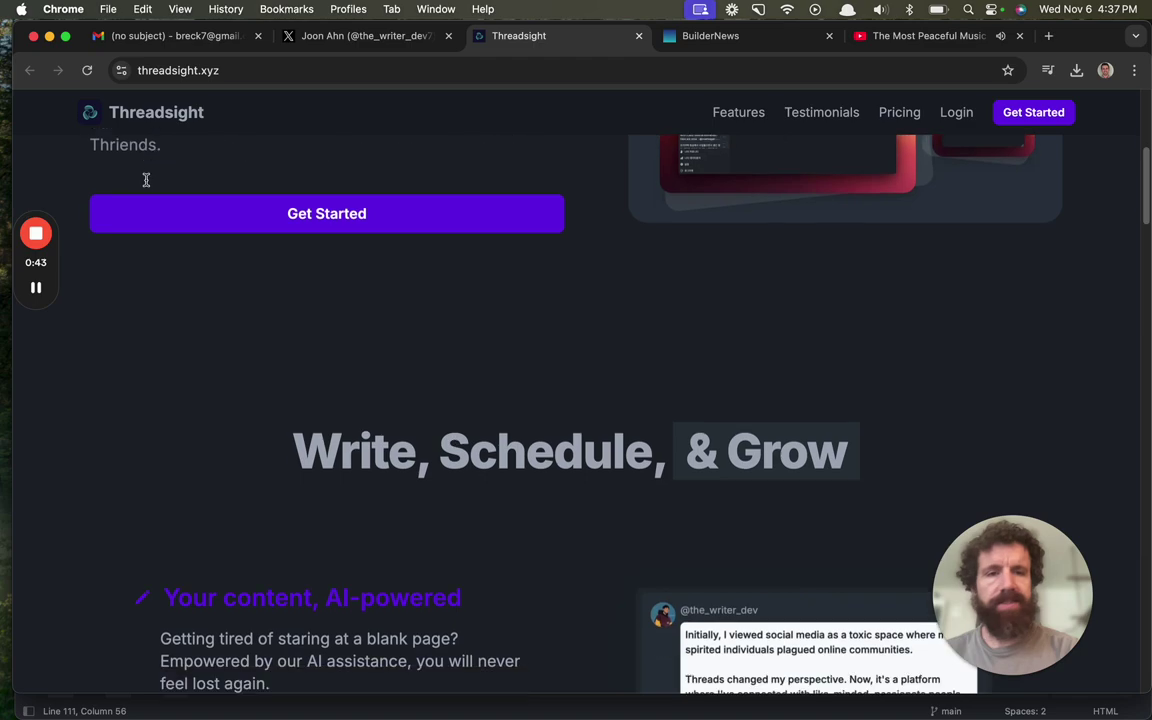
scroll(150, 185, "down", 5)
scroll(165, 188, "up", 10)
scroll(170, 190, "up", 10)
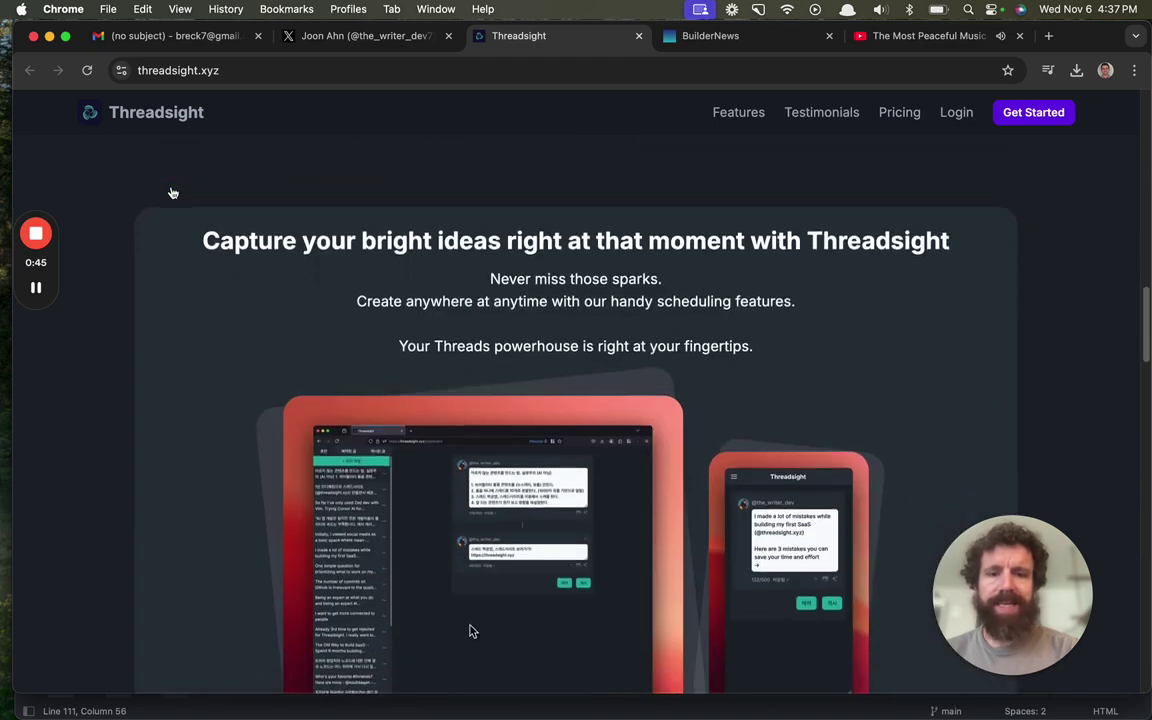
scroll(170, 188, "down", 20)
scroll(171, 186, "down", 15)
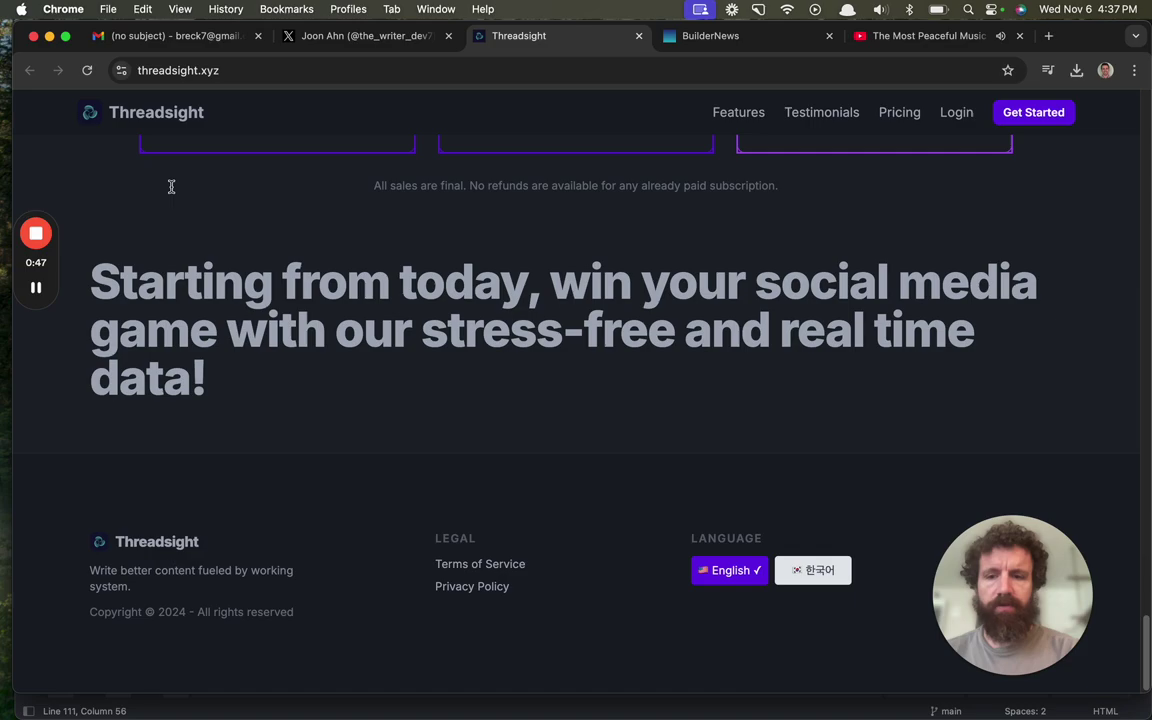
scroll(172, 190, "up", 20)
scroll(190, 400, "down", 15)
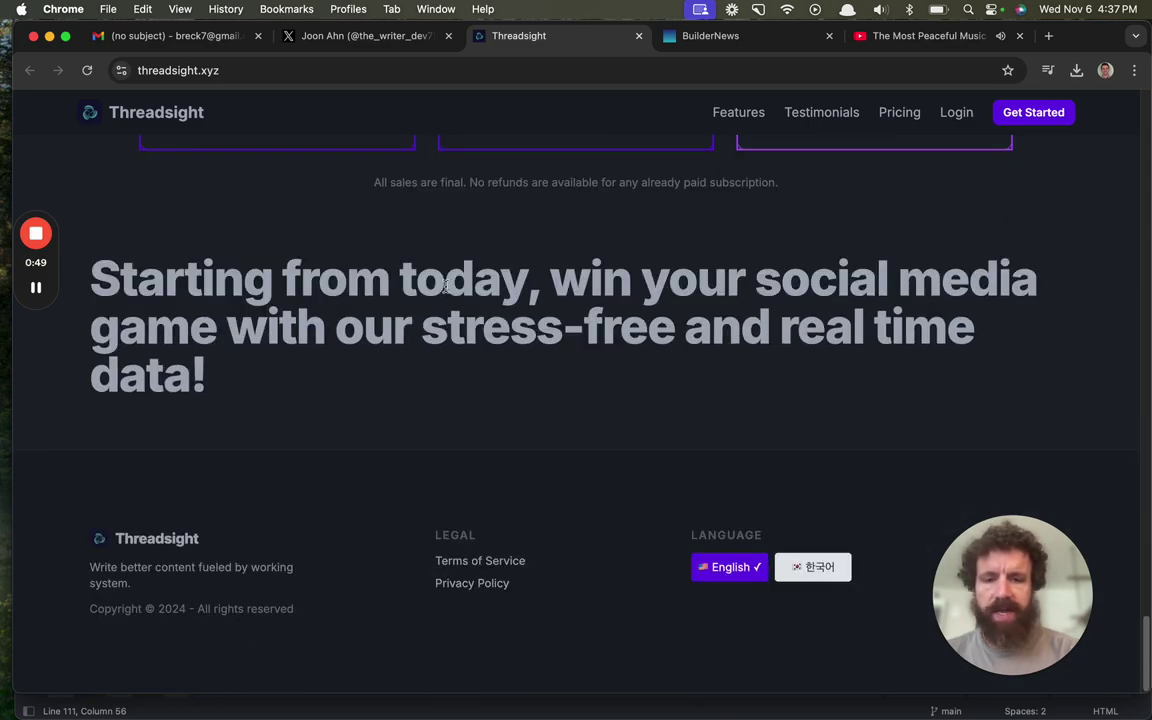
scroll(443, 286, "up", 12)
scroll(443, 286, "up", 15)
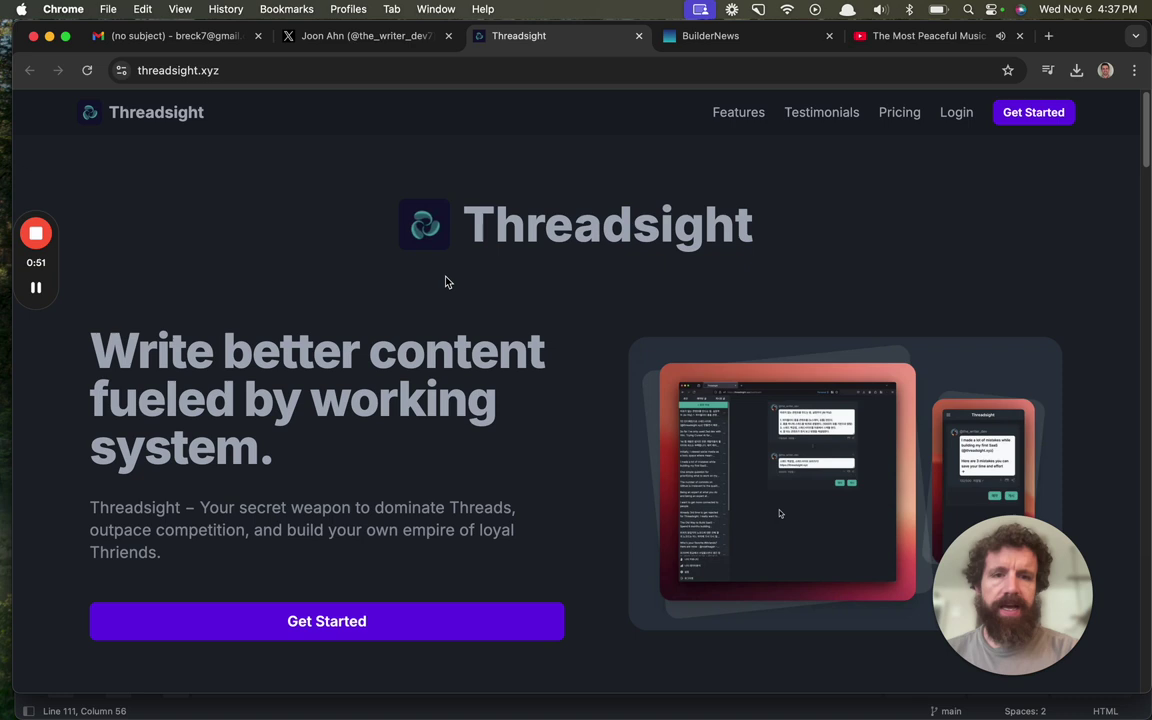
Start the Threadsight sign-up, filling the username with a saved e-mail address.
left_click(400, 624)
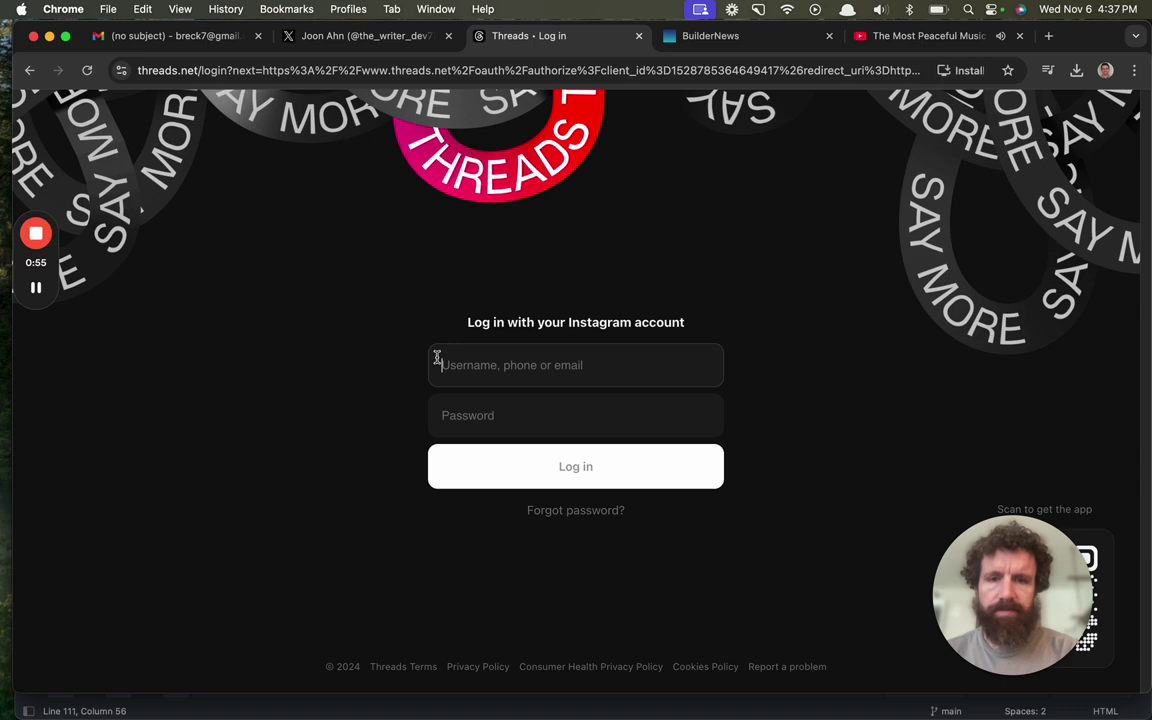
left_click(496, 352)
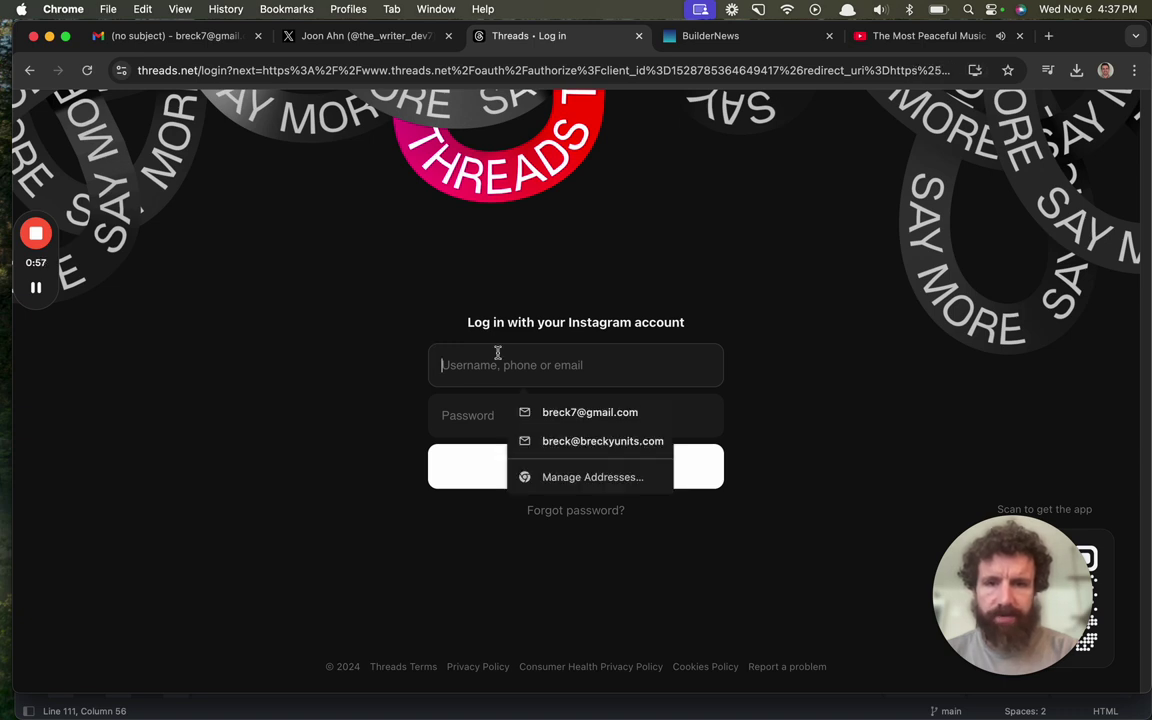
left_click(537, 410)
left_click(531, 415)
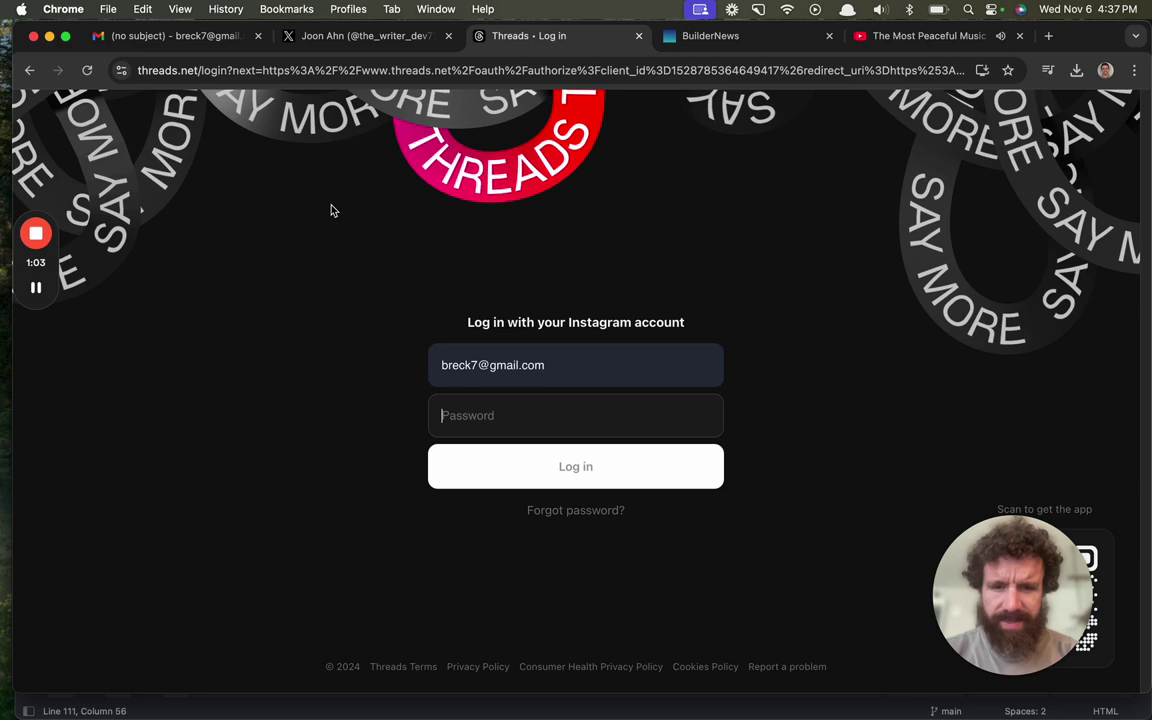
In a new tab, search Google for 'threads' and go to the Threads website.
key("super+t")
type("t")
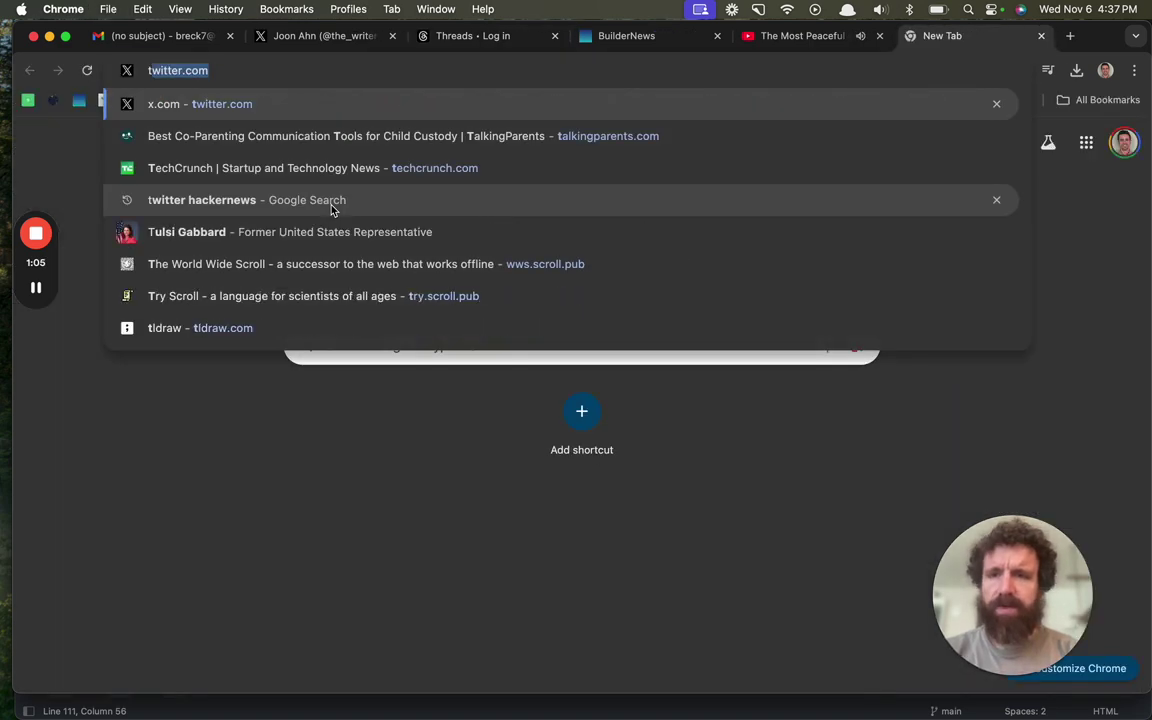
type("hreads")
key("Return")
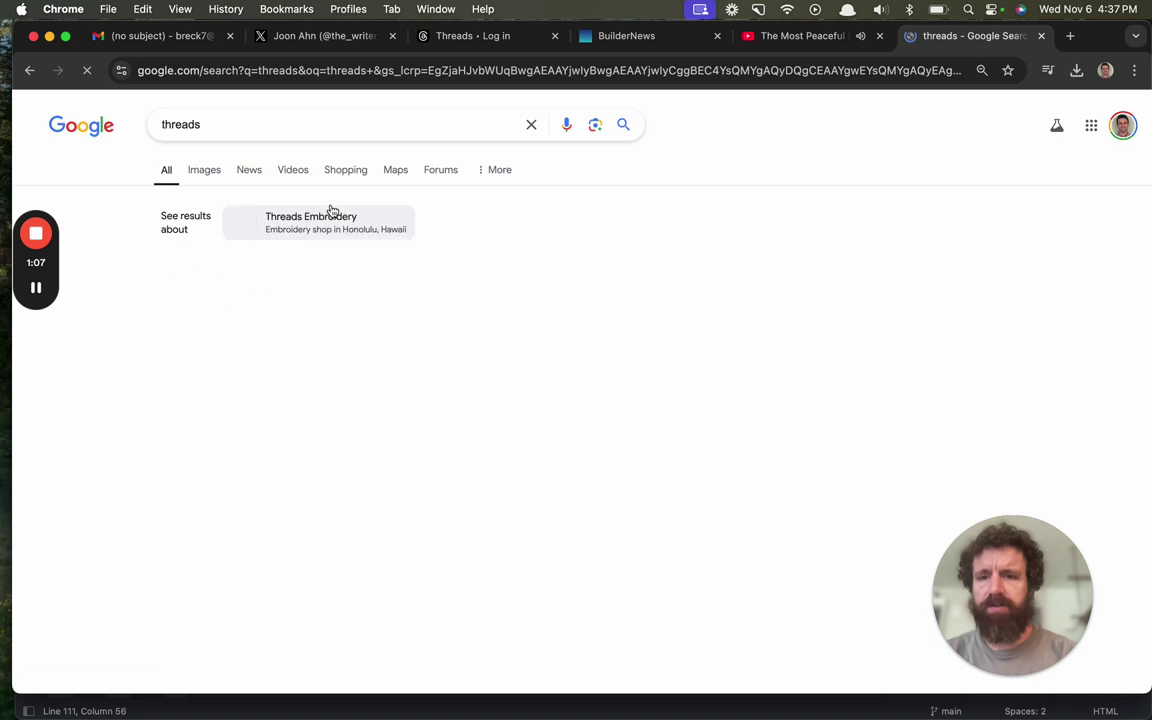
left_click(187, 312)
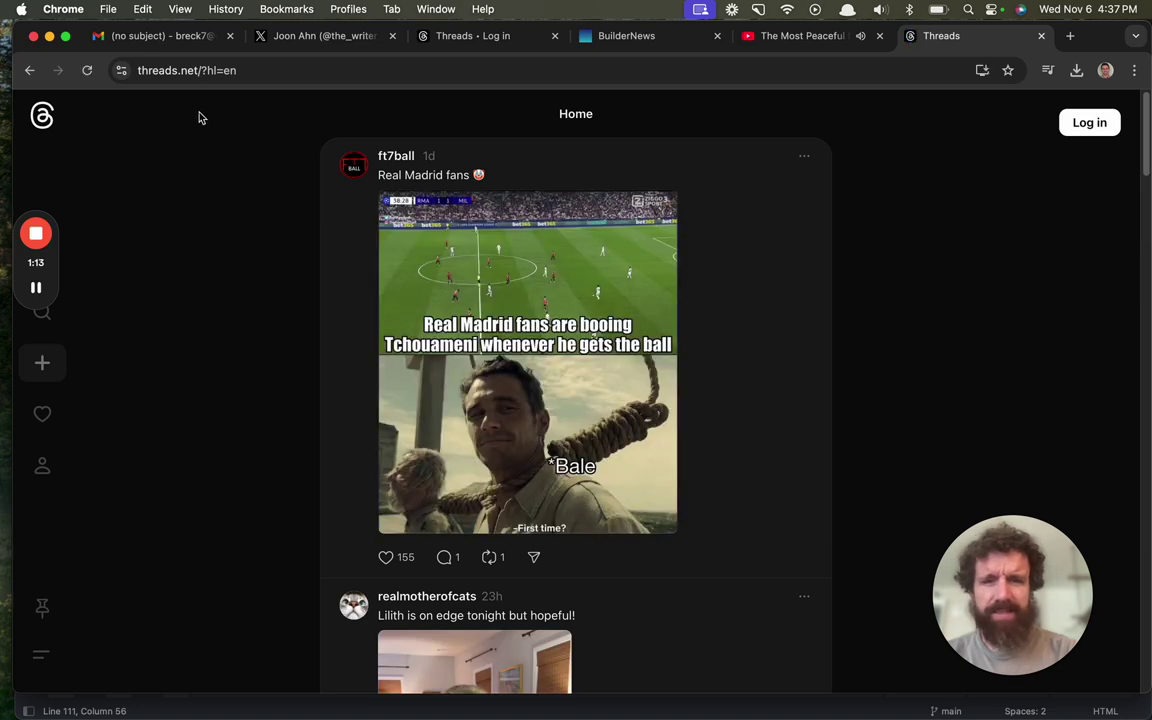
Log in to Threads through the existing Instagram account.
left_click(1068, 133)
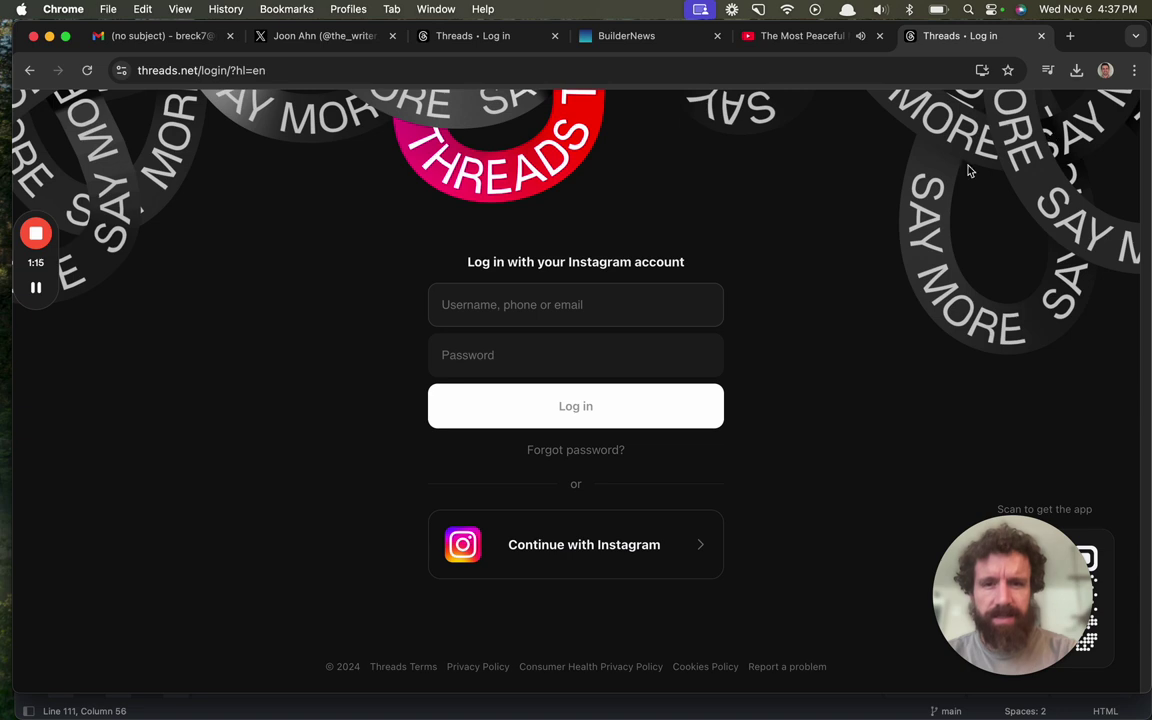
left_click(487, 526)
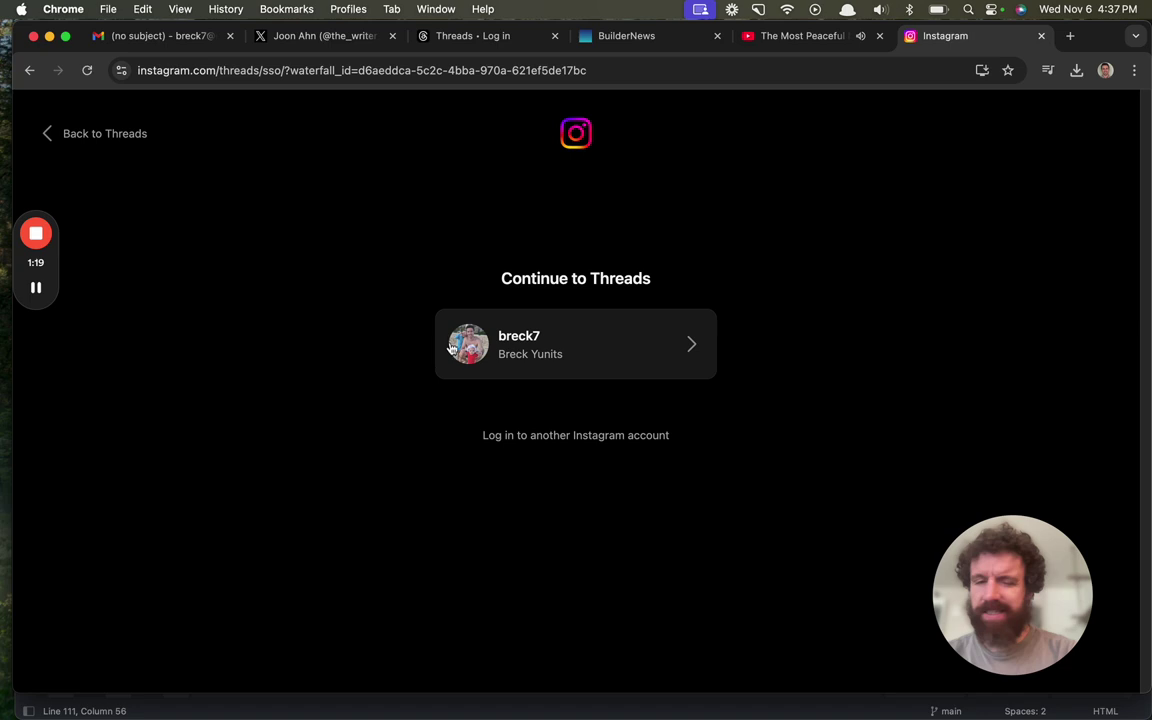
left_click(581, 375)
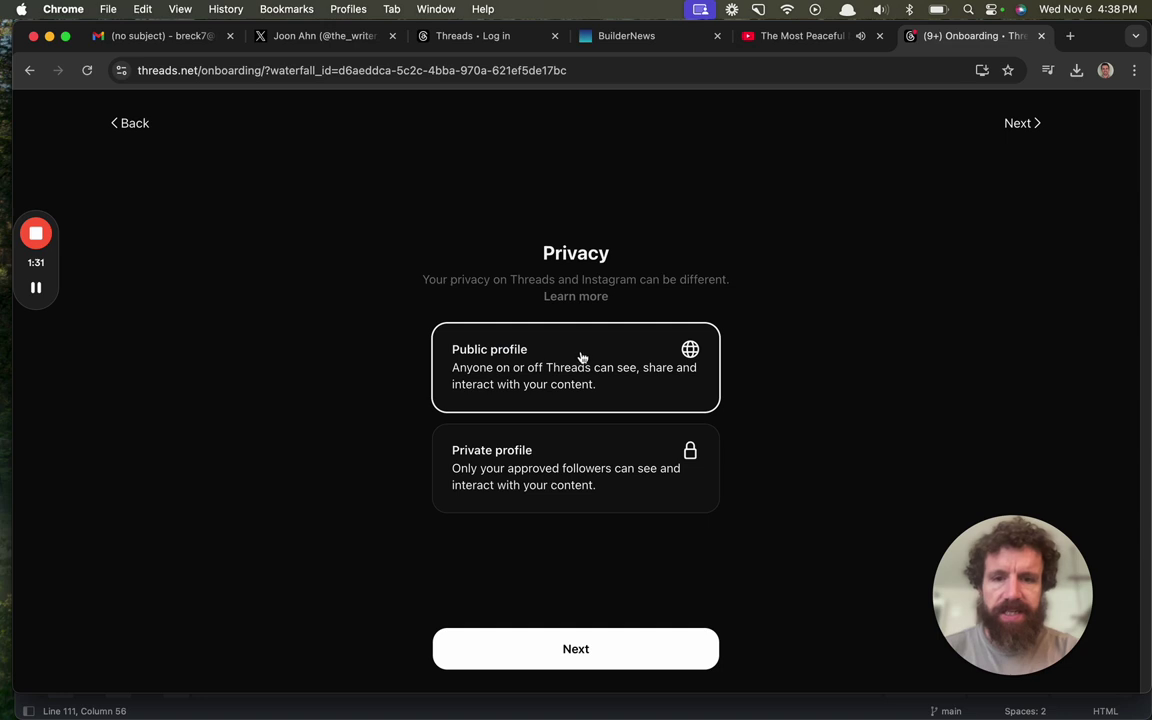
Keep the profile public, follow all suggested accounts, and join Threads.
left_click(533, 645)
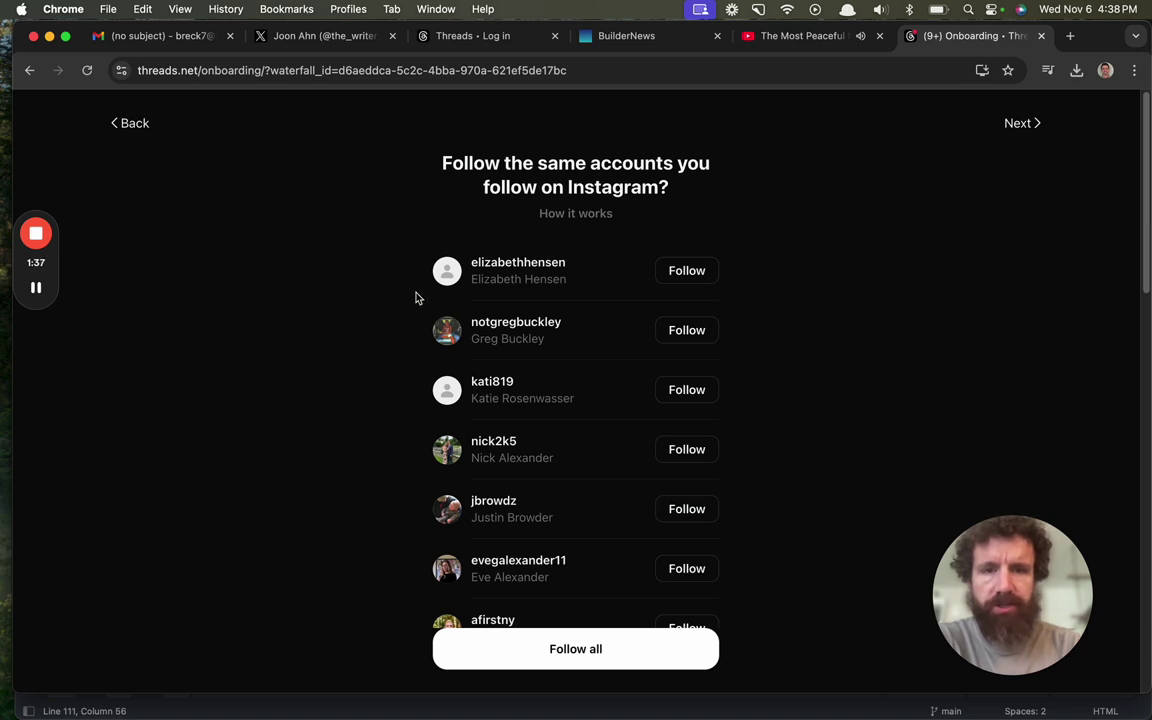
left_click(525, 655)
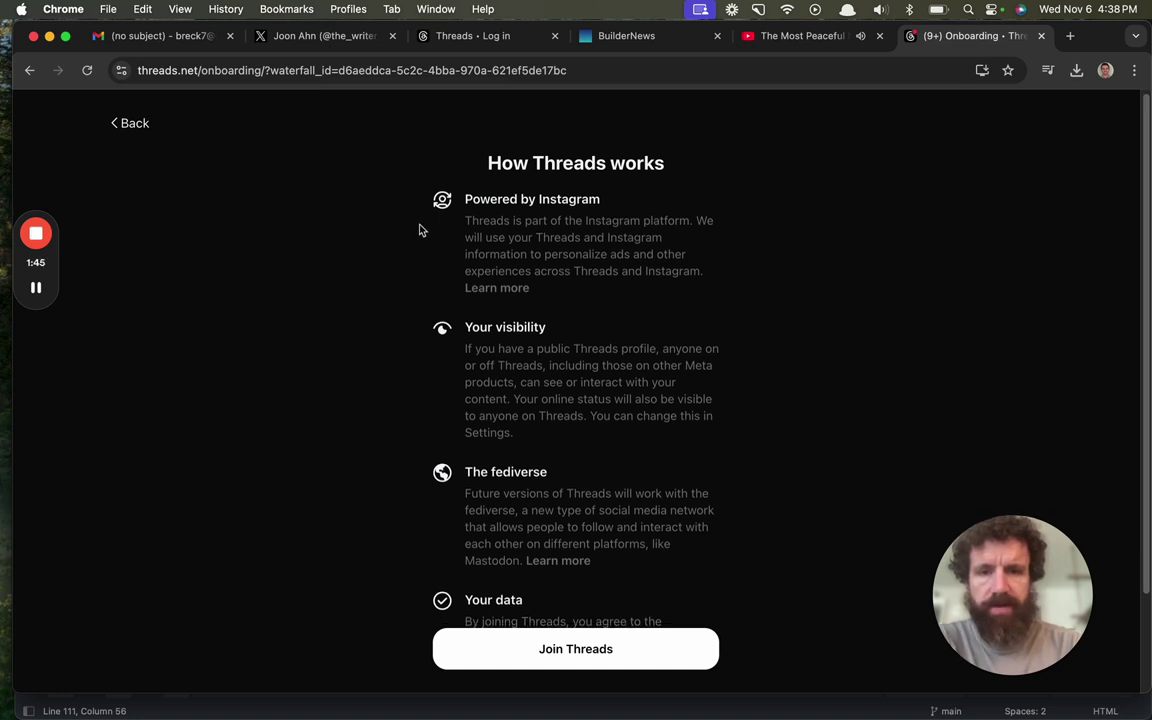
scroll(420, 230, "down", 1)
scroll(420, 226, "down", 2)
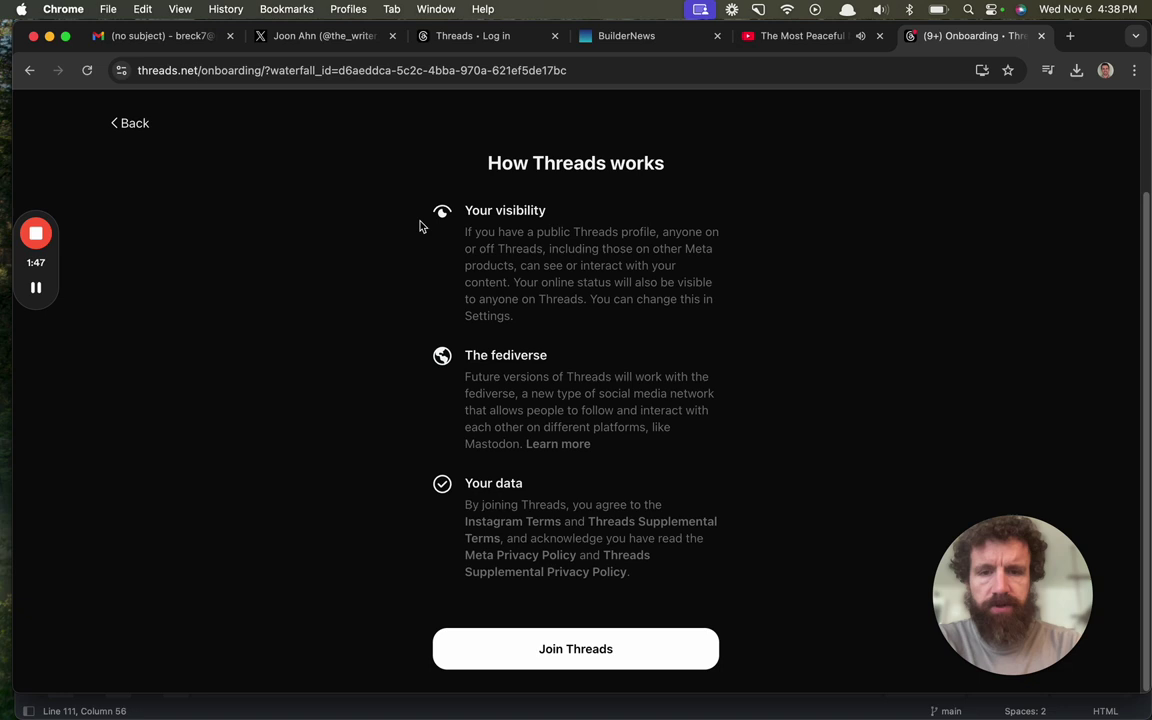
left_click(510, 648)
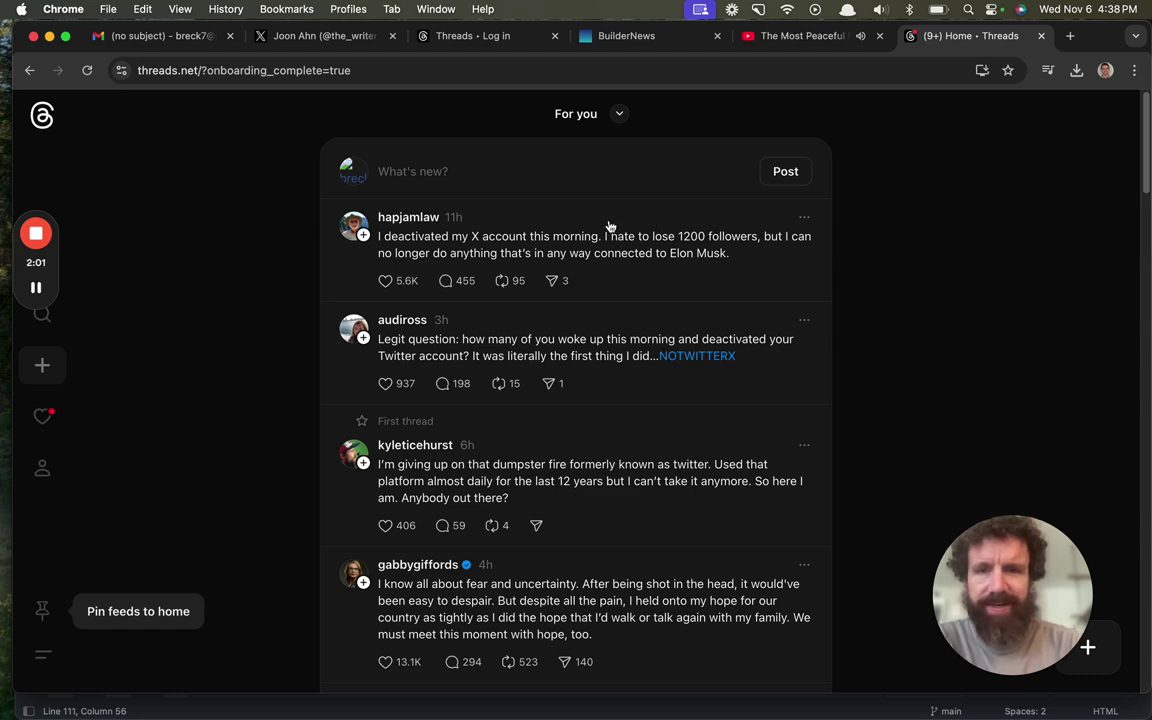
Scroll through the For you feed posts and return to the top.
scroll(370, 233, "down", 5)
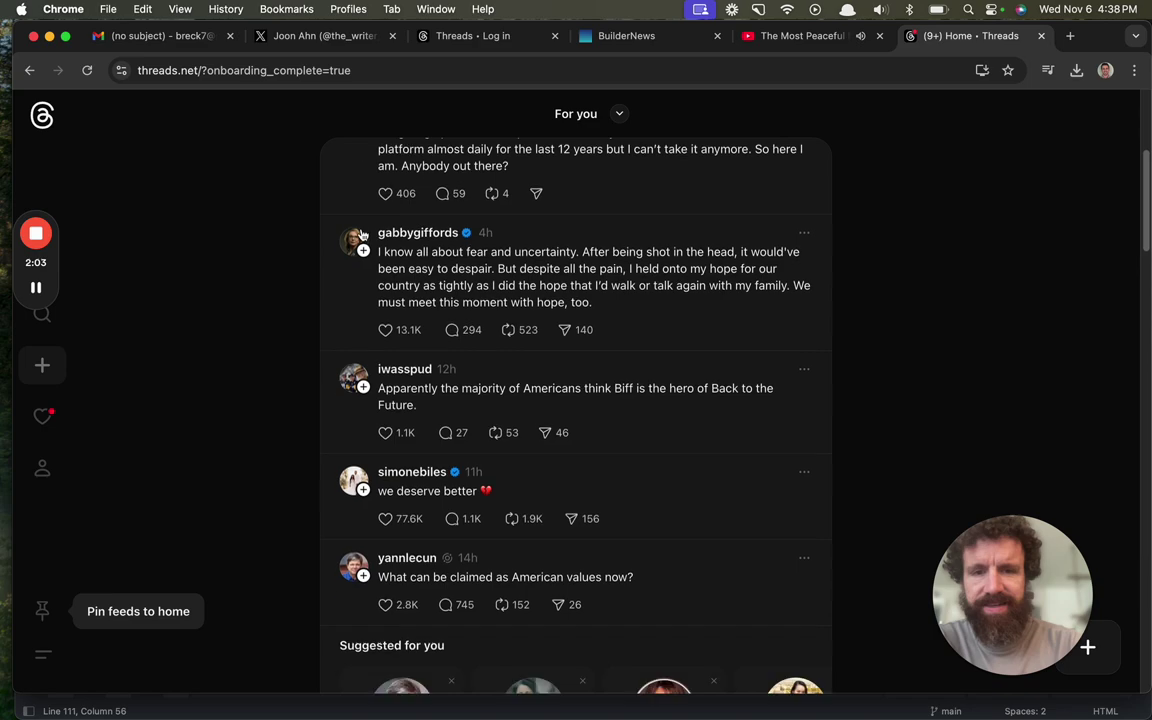
scroll(368, 232, "up", 5)
scroll(366, 230, "down", 10)
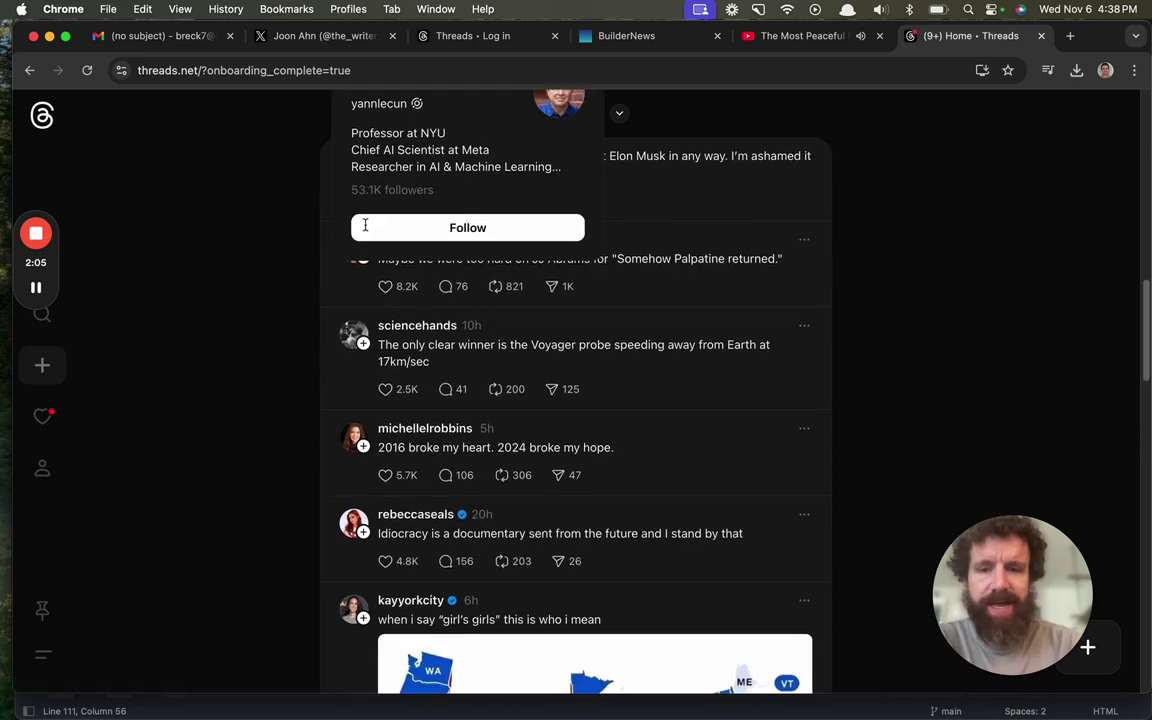
scroll(367, 231, "up", 10)
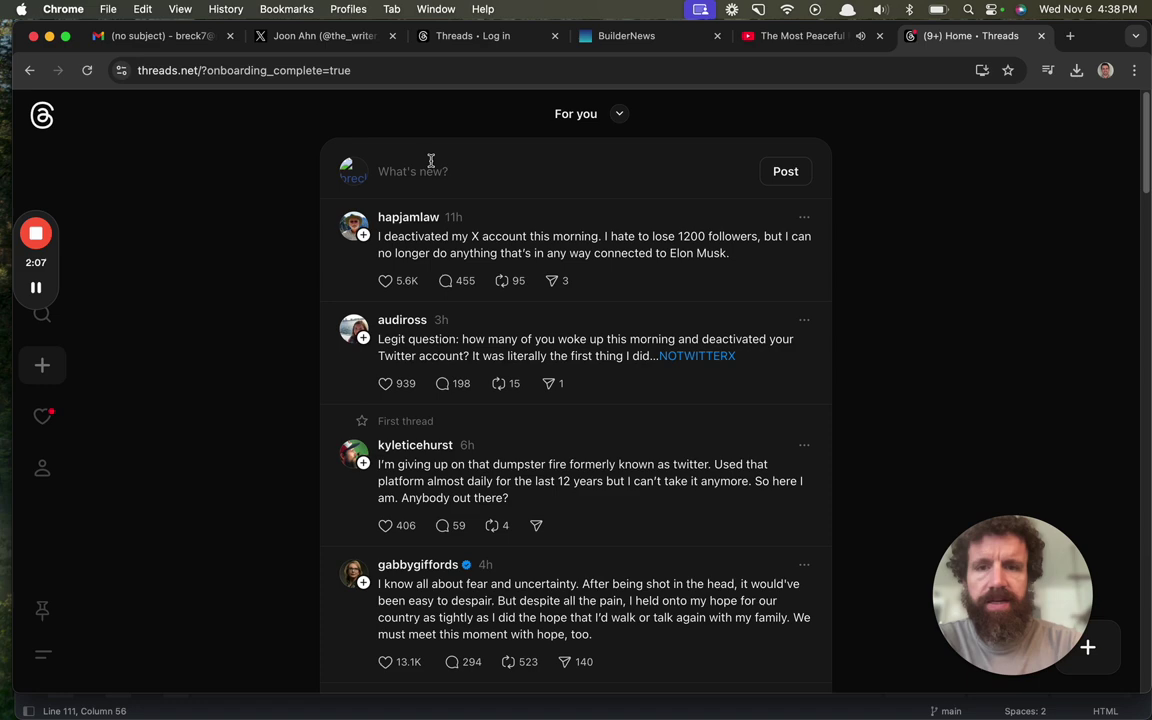
Publish a new Threads post with the data comic image from the breckyunits.com comics folder.
left_click(433, 168)
key("super+Tab")
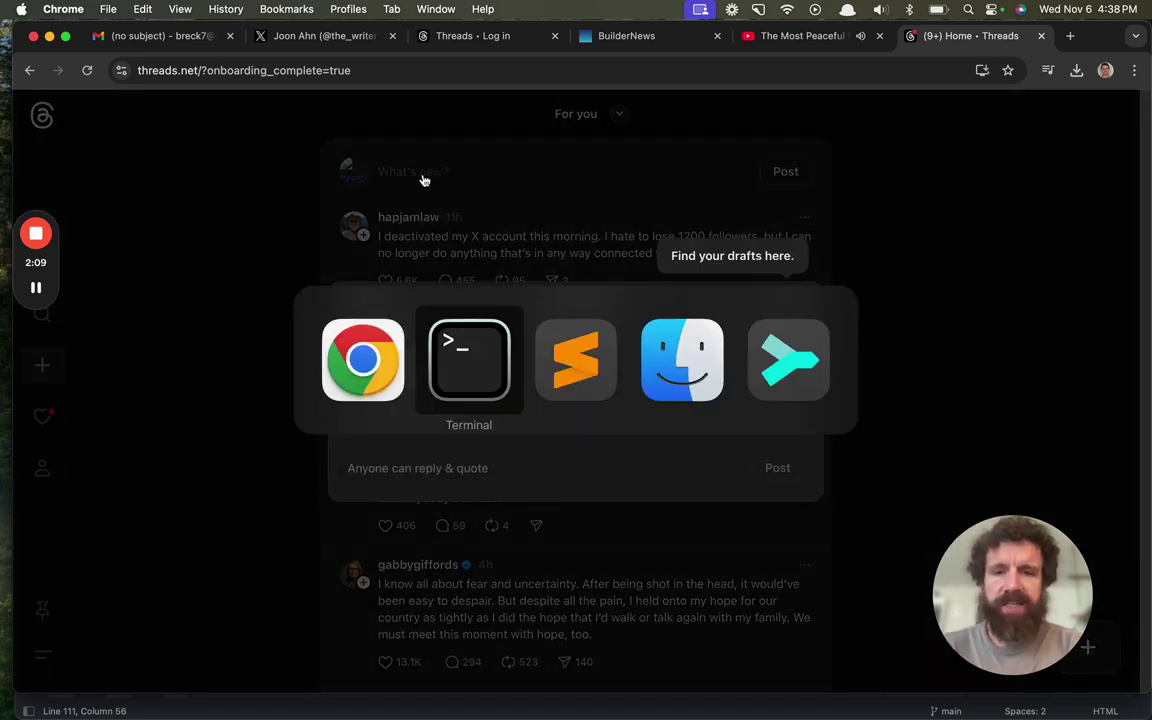
key("super+Tab")
key("super+Tab")
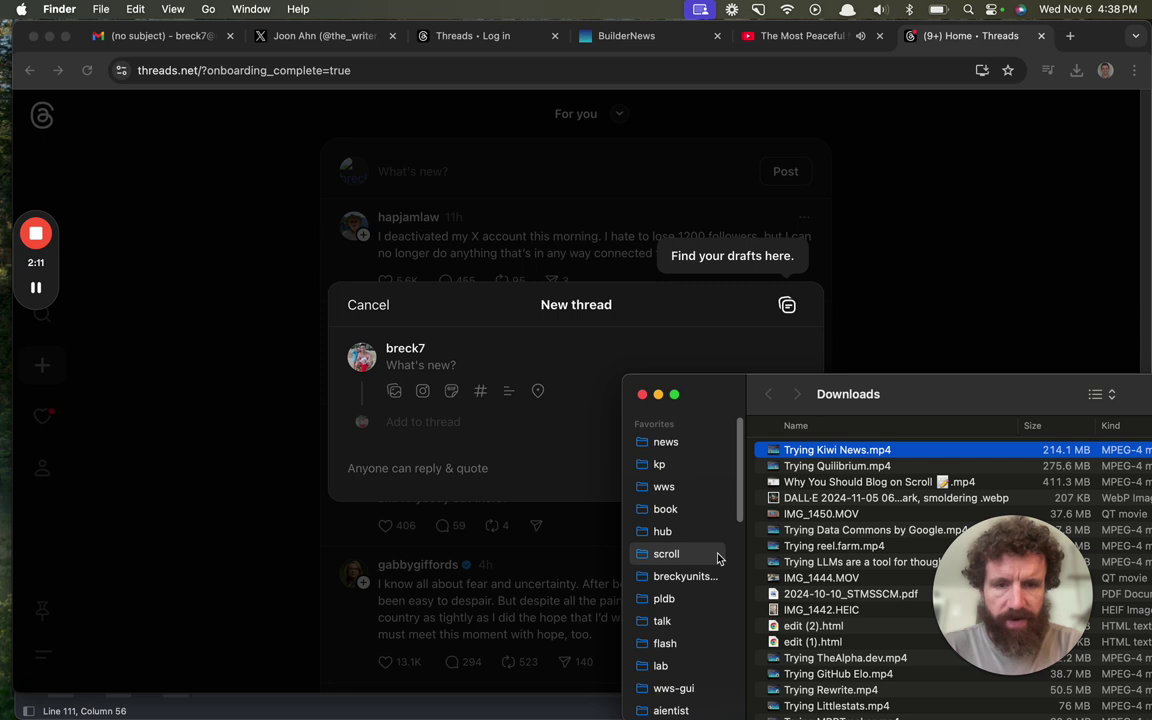
left_click(716, 556)
left_click(702, 587)
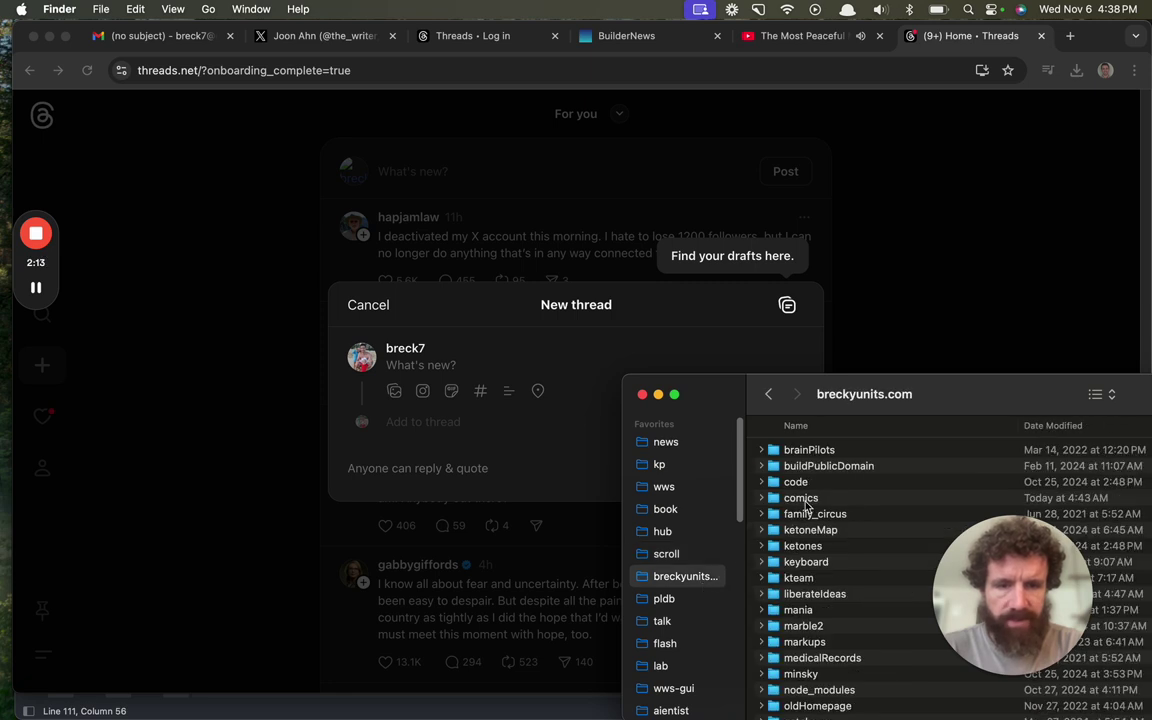
double_click(806, 503)
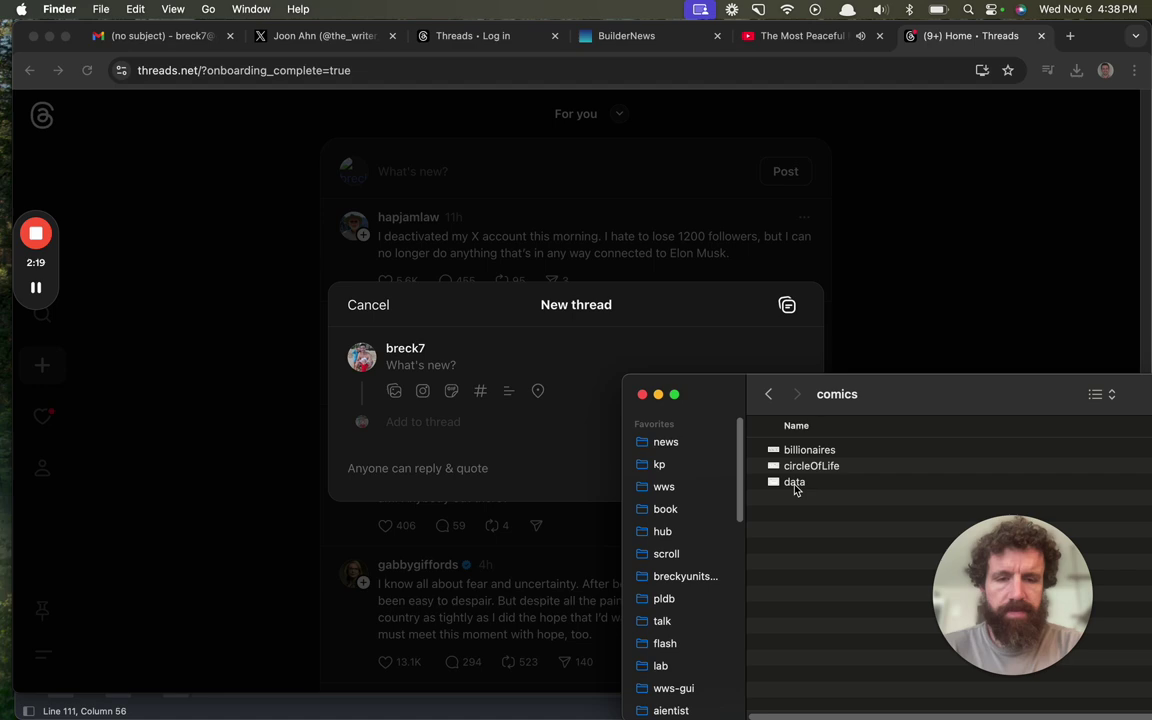
left_click_drag(795, 487, 407, 377)
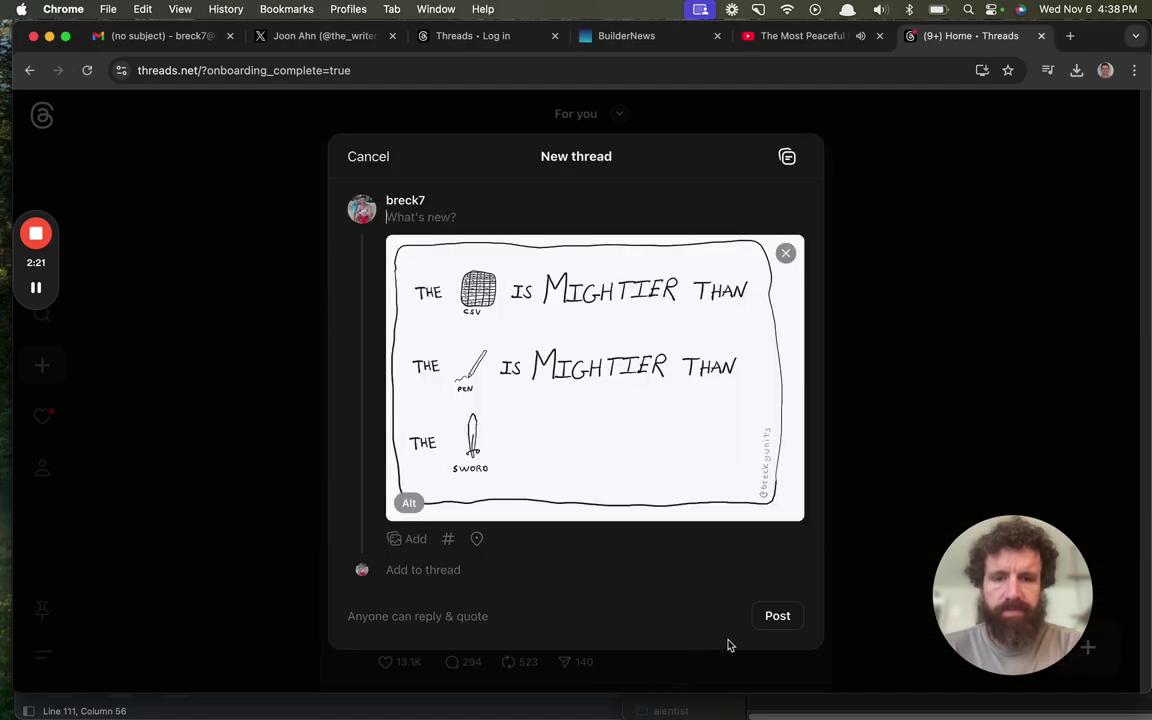
left_click(777, 618)
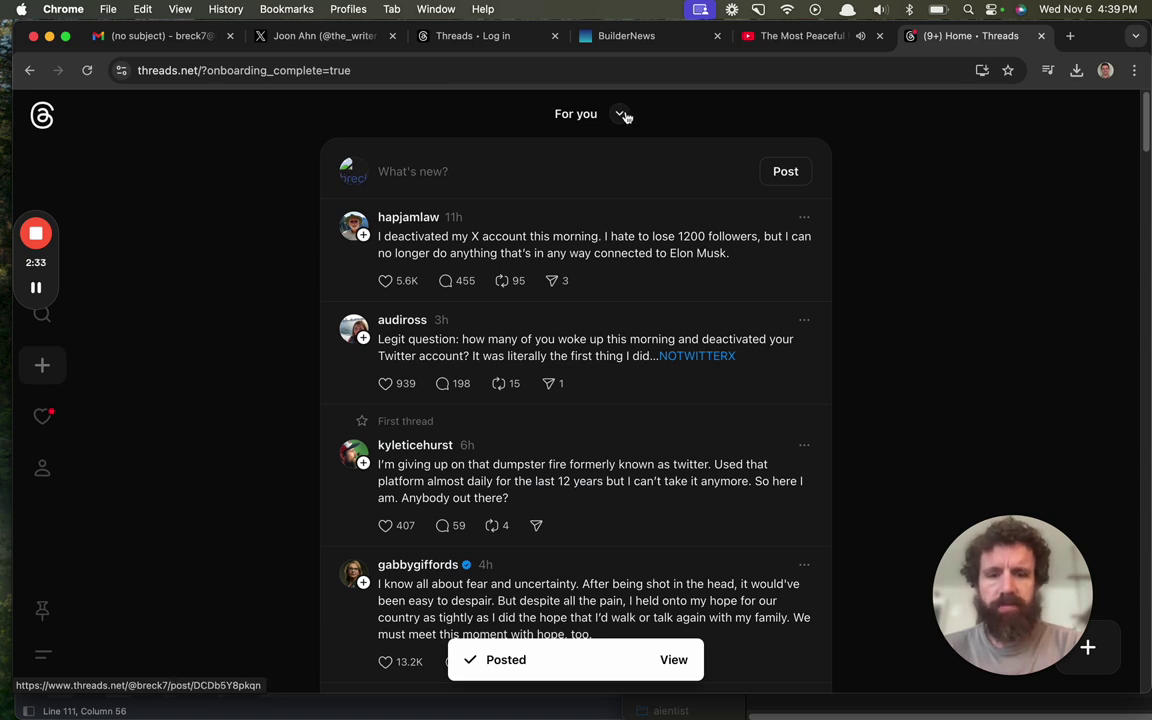
View the published comic post, then go to your profile showing it as the first thread.
left_click(682, 656)
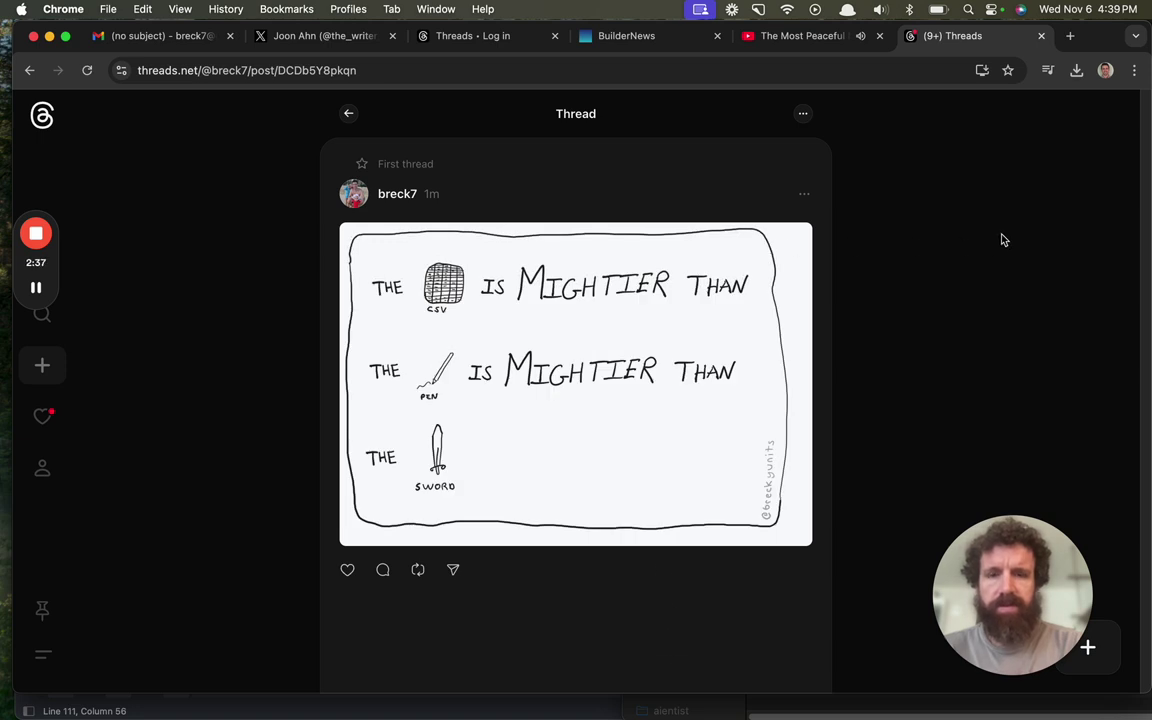
left_click(397, 195)
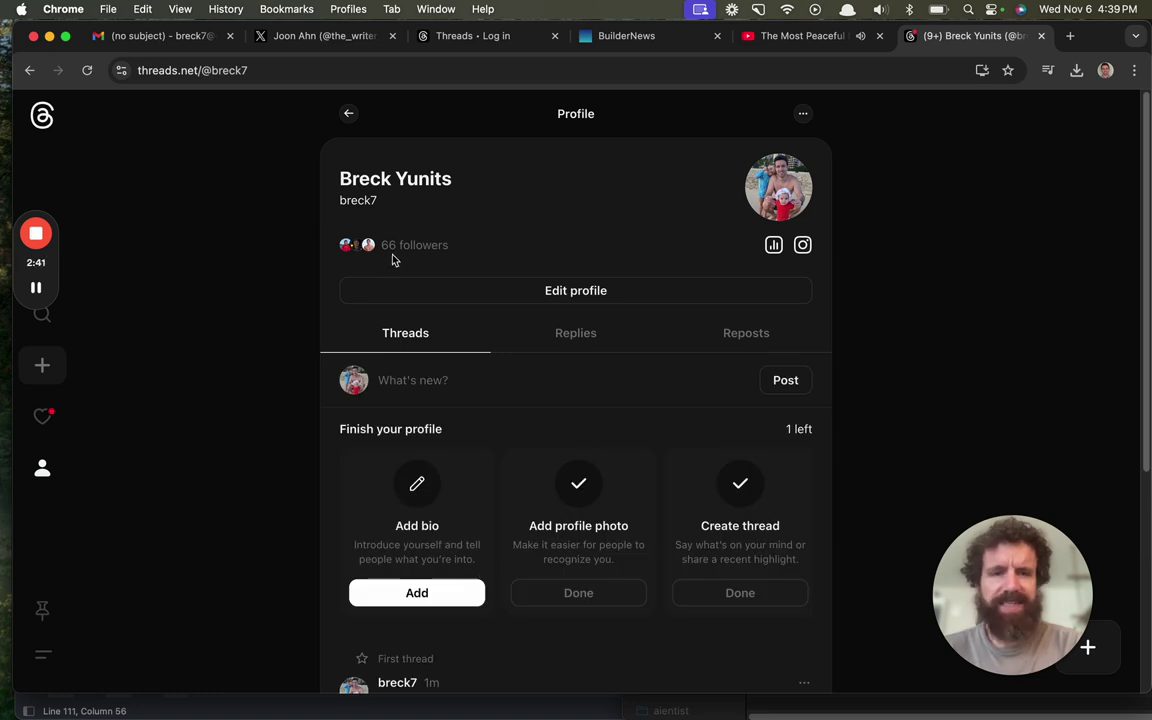
scroll(231, 262, "down", 5)
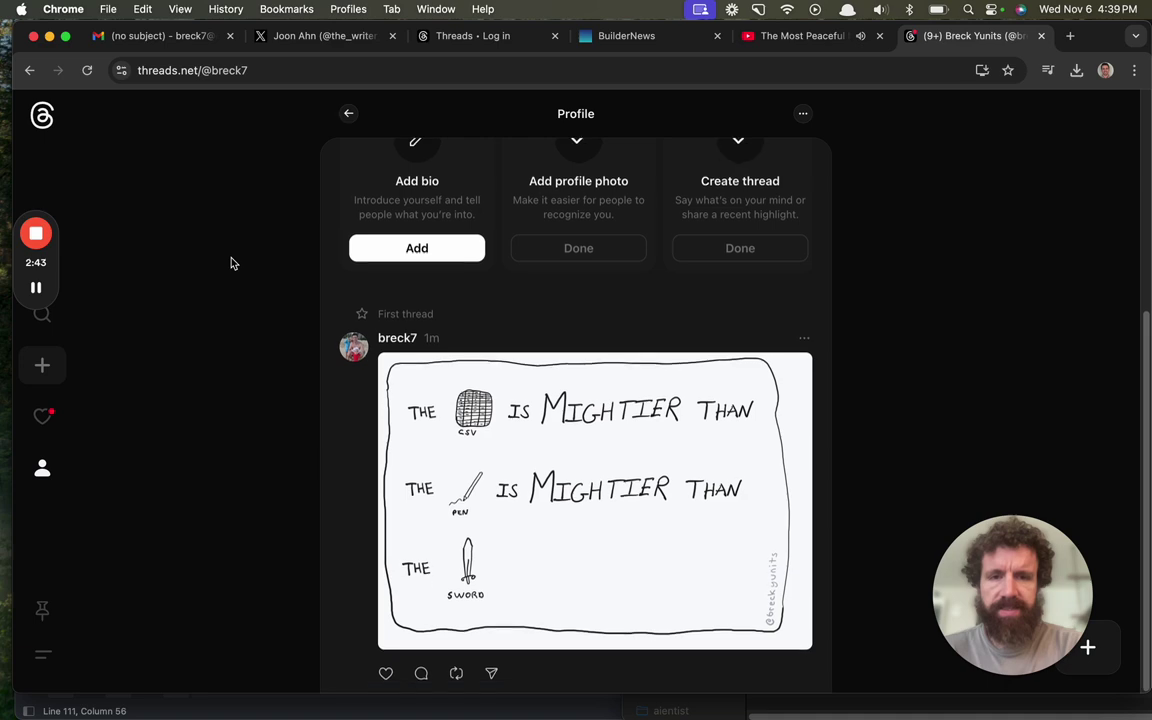
left_click(407, 272)
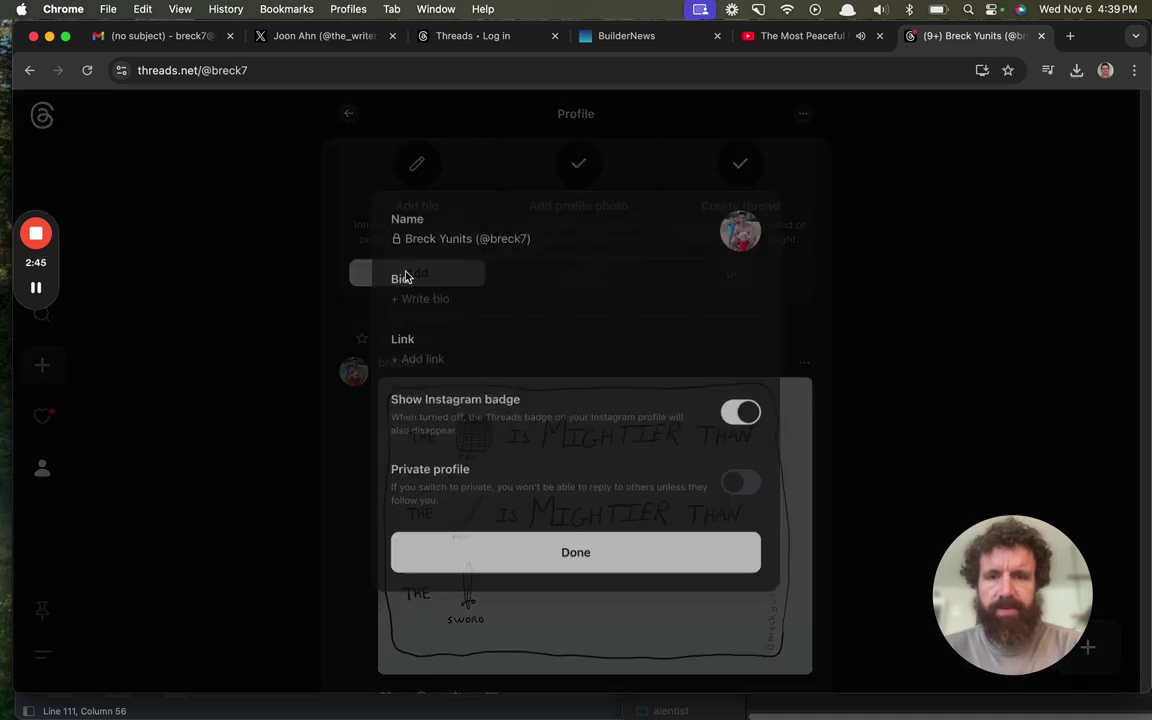
left_click(458, 298)
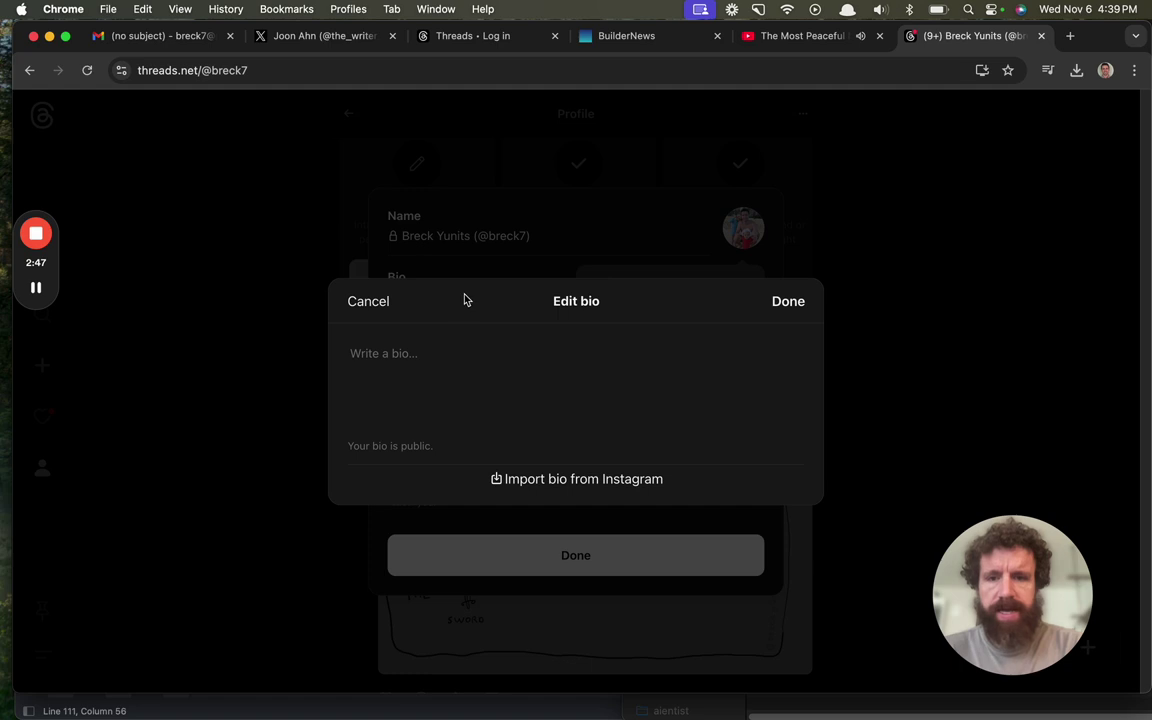
type("I build")
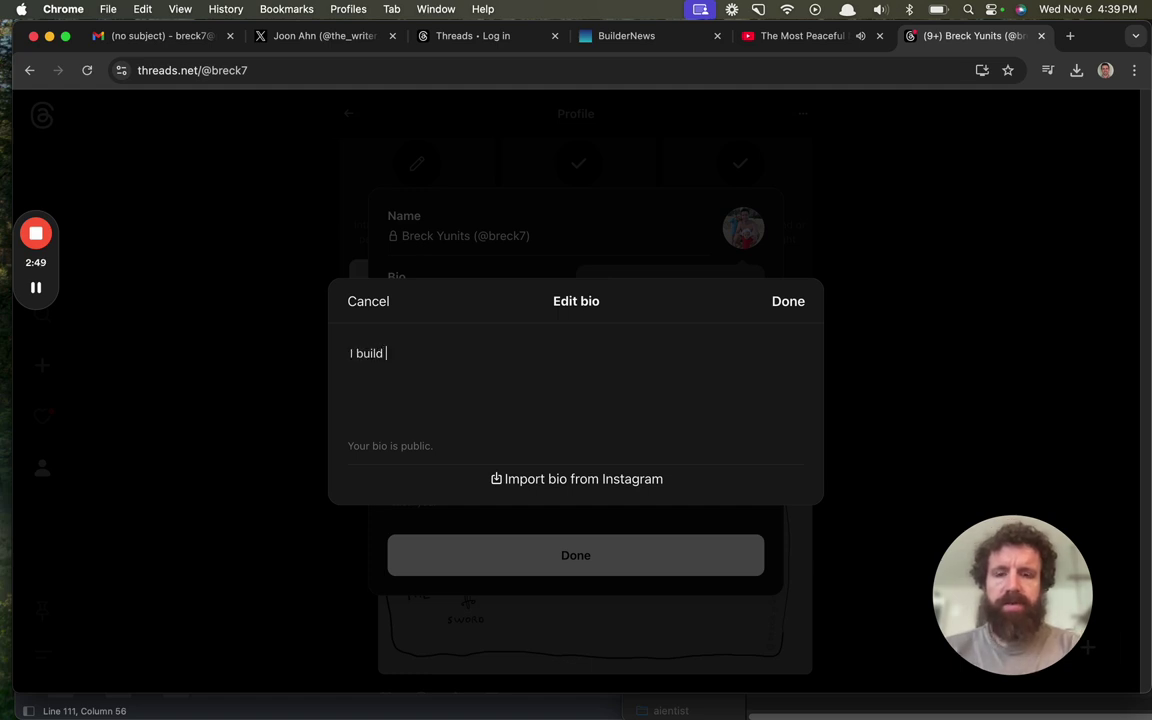
type(" languages ")
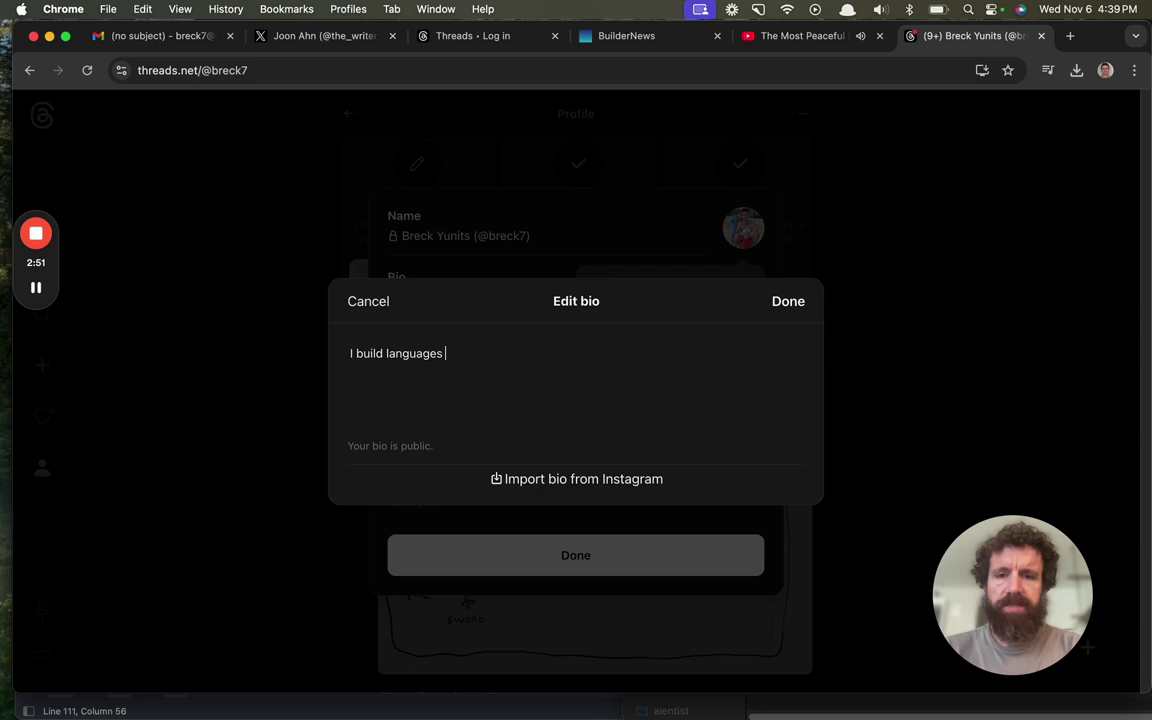
type("for scientists of all ages.")
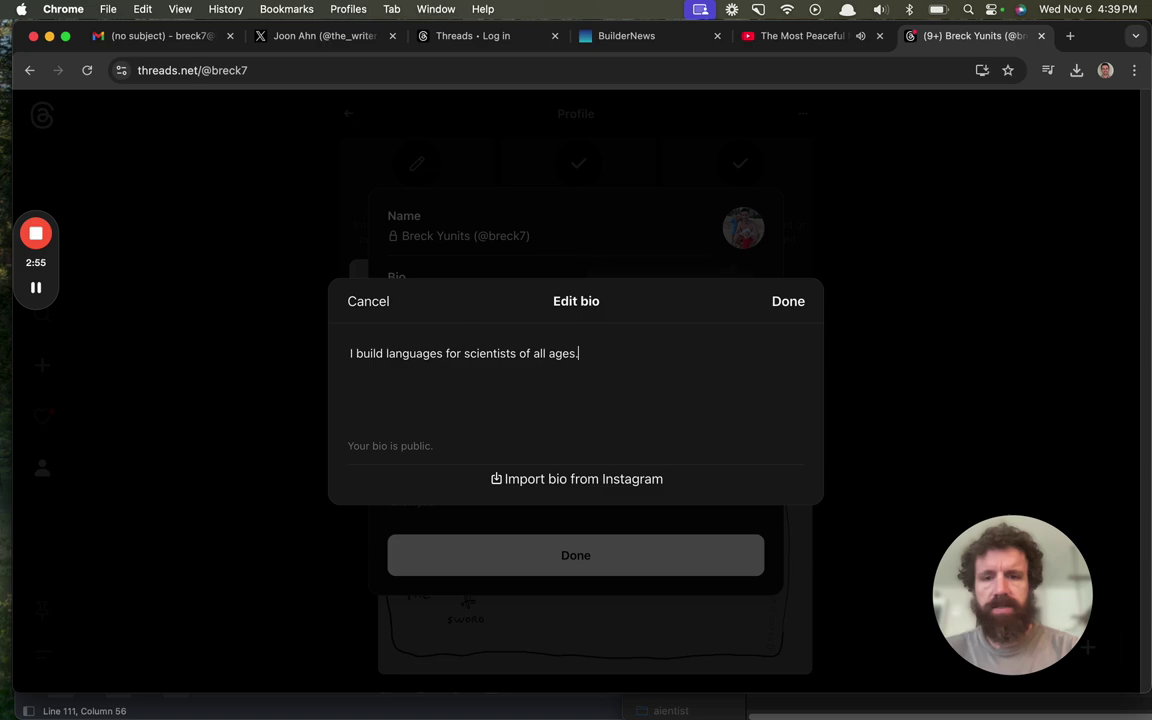
key("super+t")
type("scroll.pub")
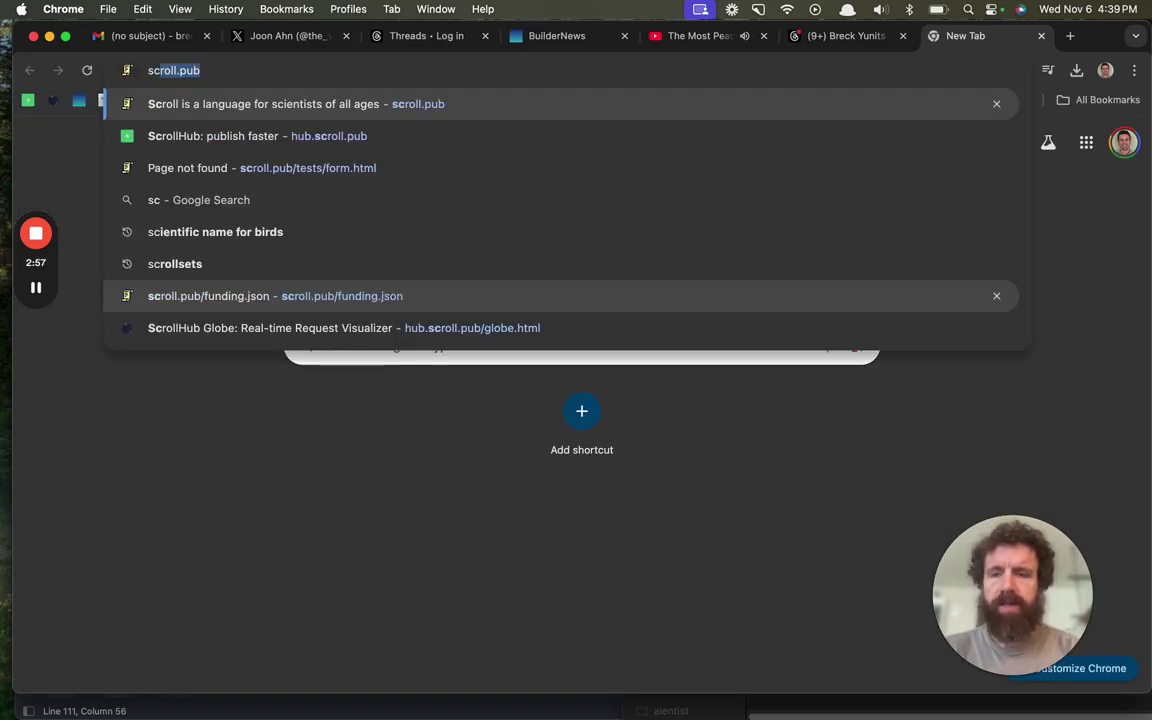
key("Return")
key("super+l")
key("super+c")
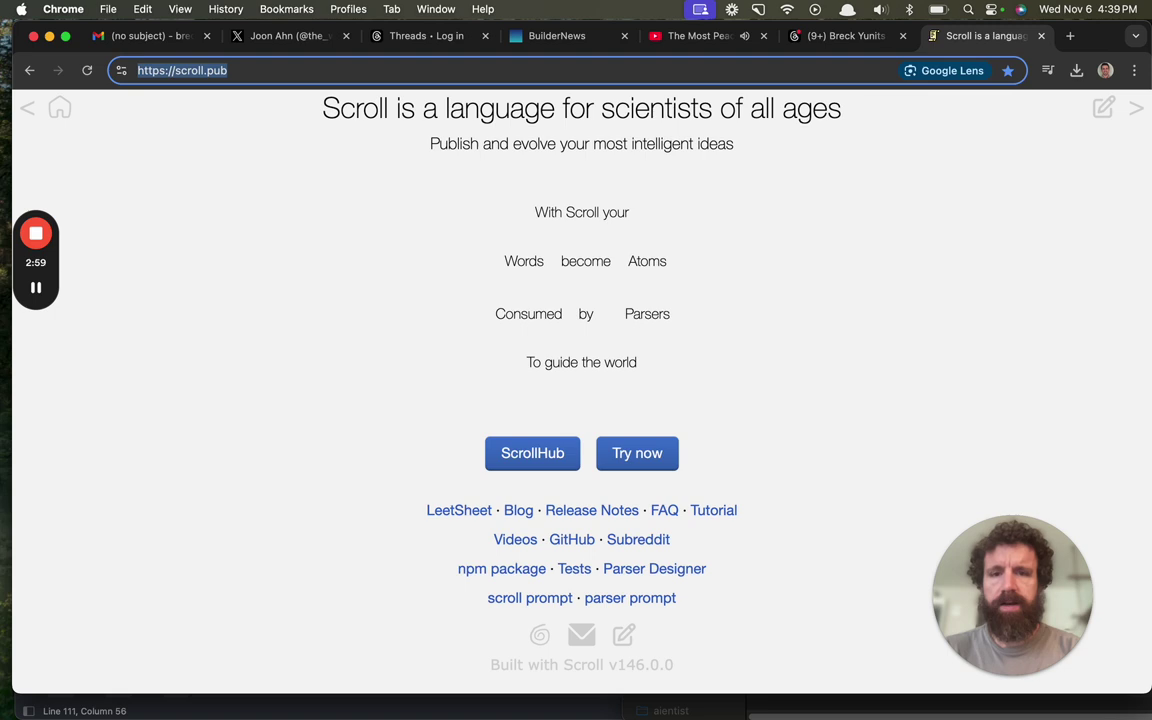
key("super+w")
key("super+v")
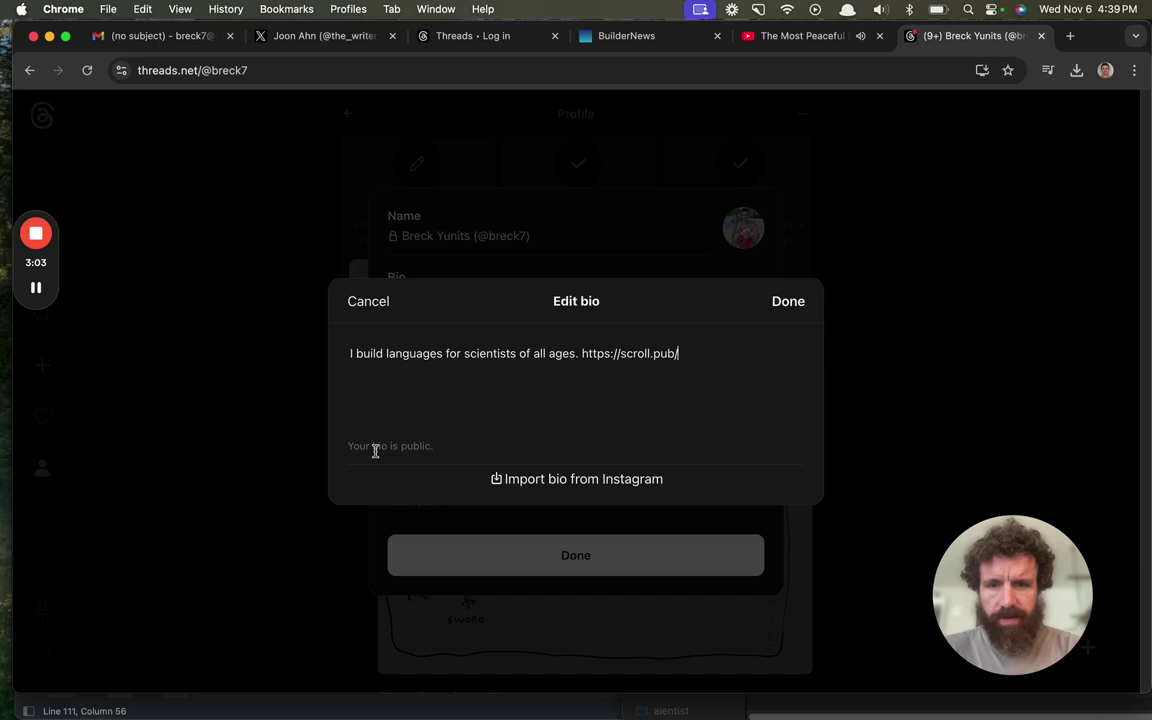
left_click(786, 302)
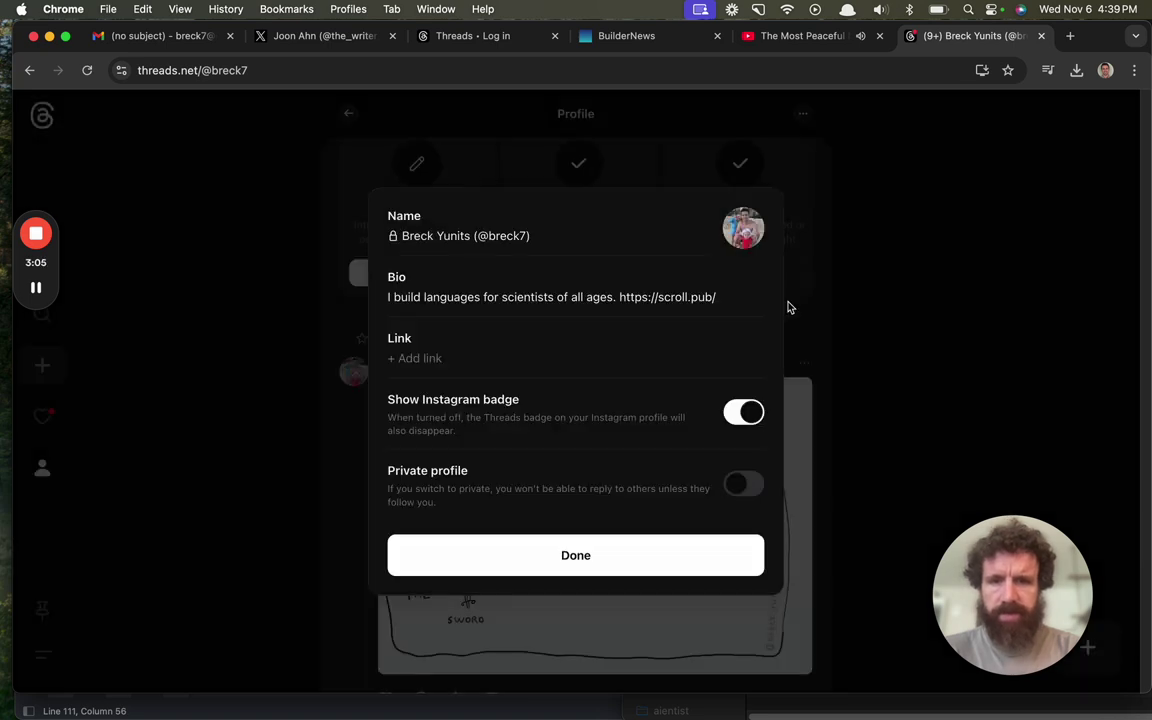
Add scroll.pub as the profile link and save the profile changes.
left_click(440, 358)
key("super+v")
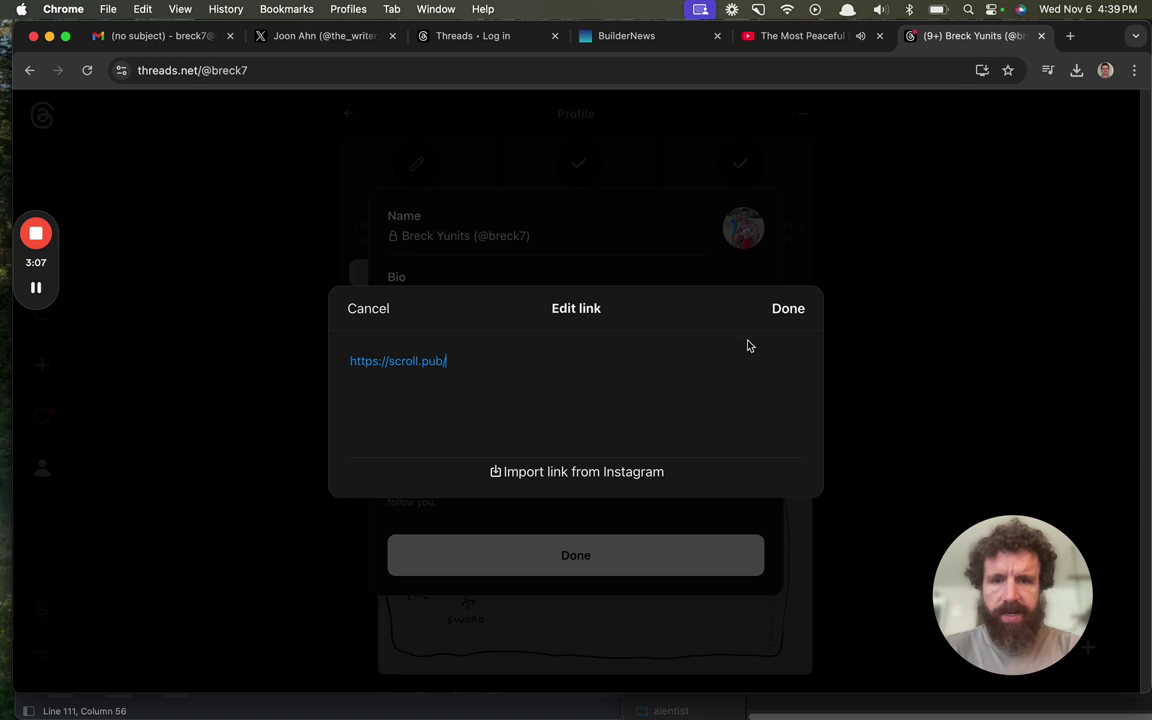
left_click(789, 311)
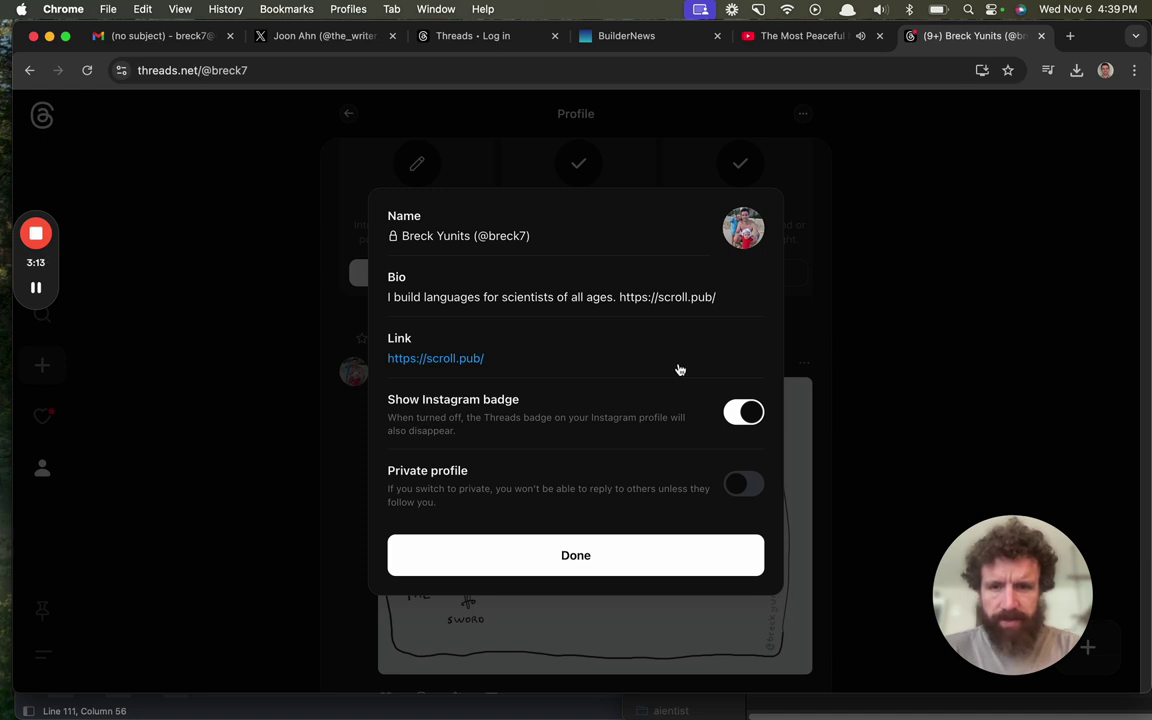
left_click(572, 558)
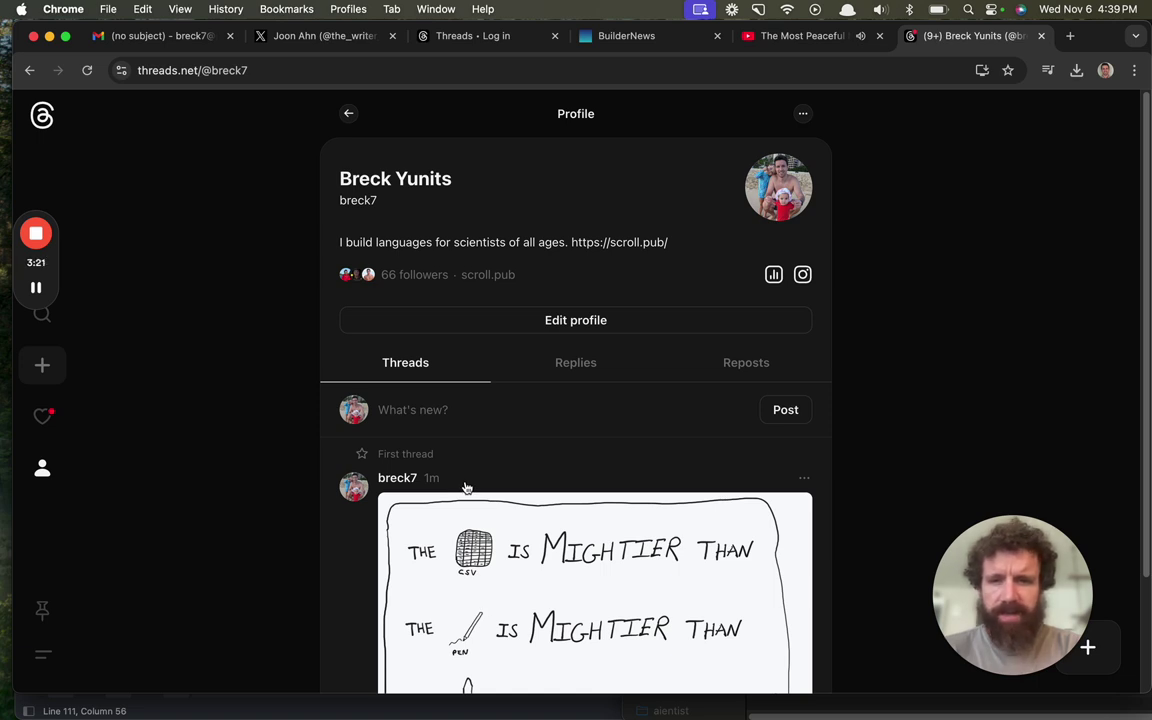
scroll(465, 487, "down", 3)
scroll(465, 487, "up", 3)
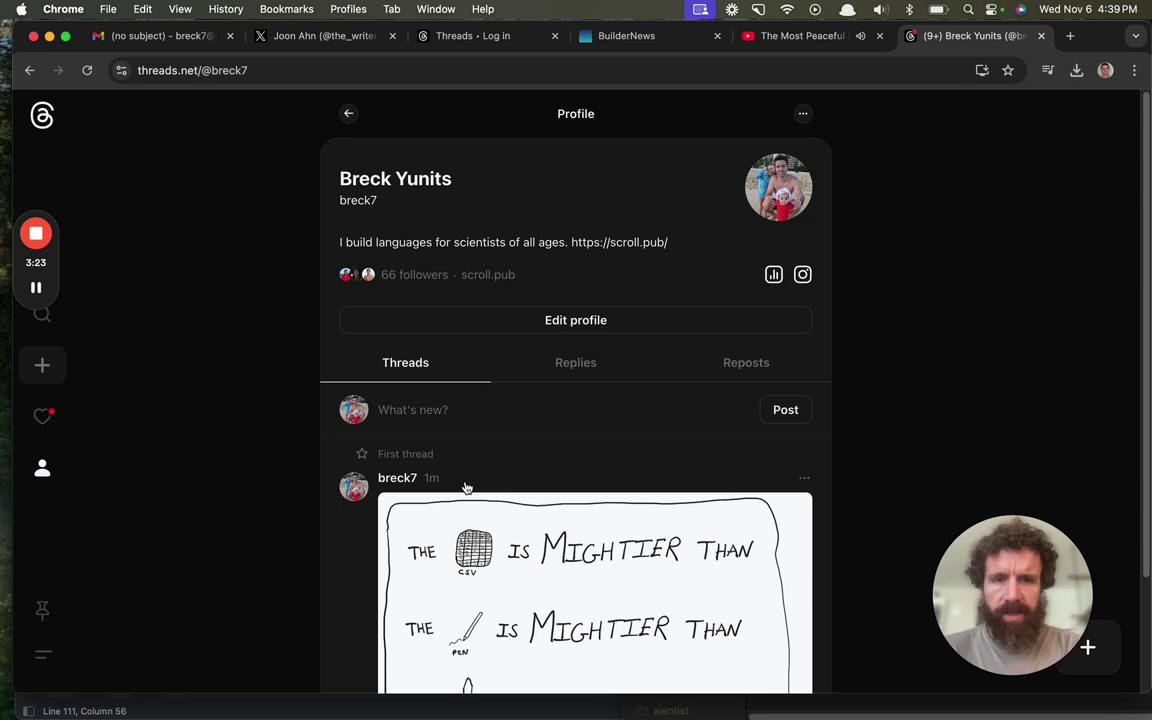
left_click(563, 380)
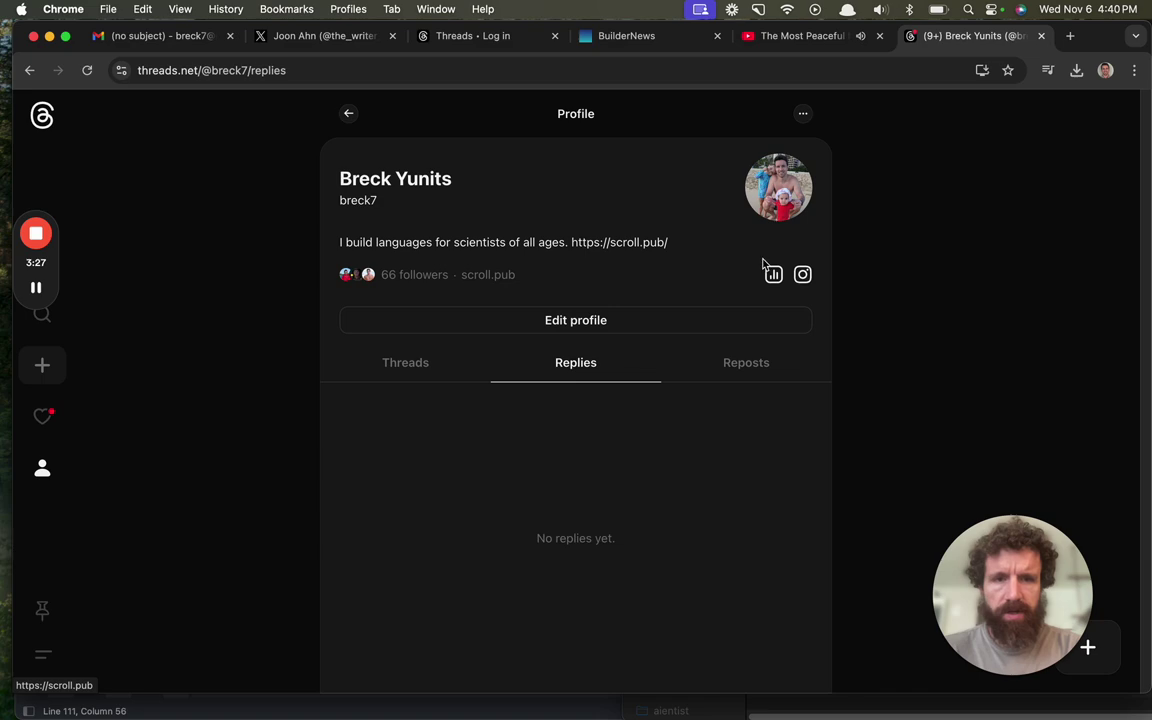
Remove the scroll.pub URL from the bio, leaving 'I build languages for scientists of all ages.'.
left_click(422, 365)
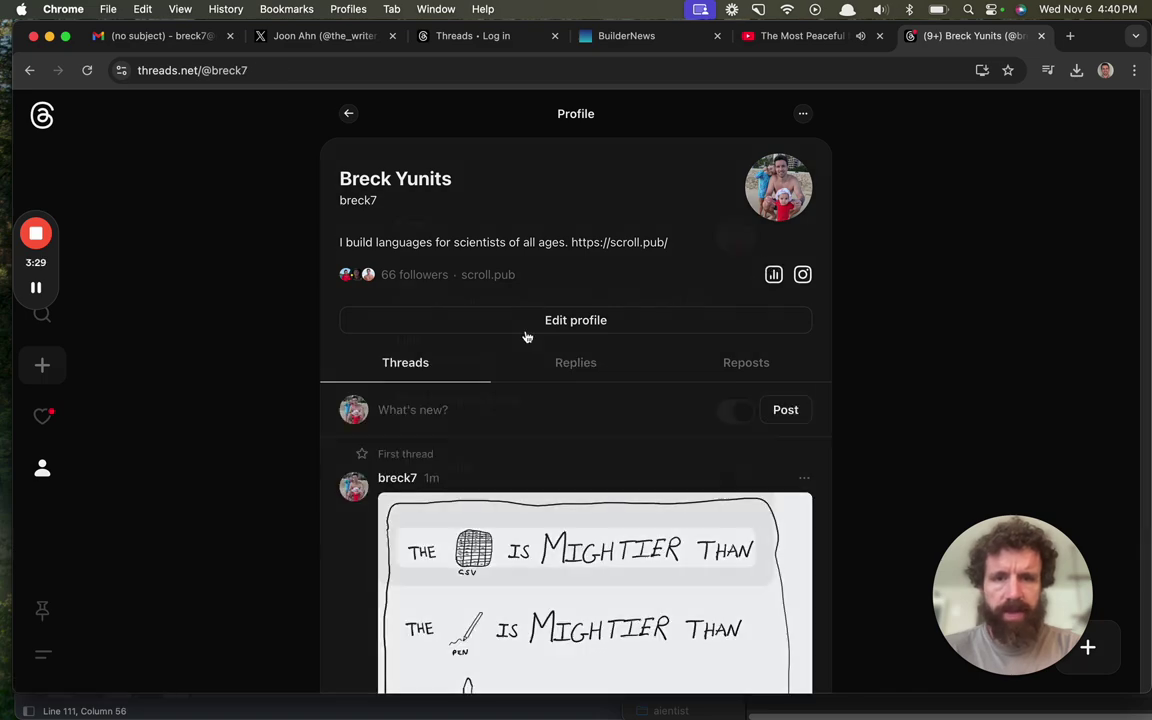
left_click(538, 320)
left_click(619, 298)
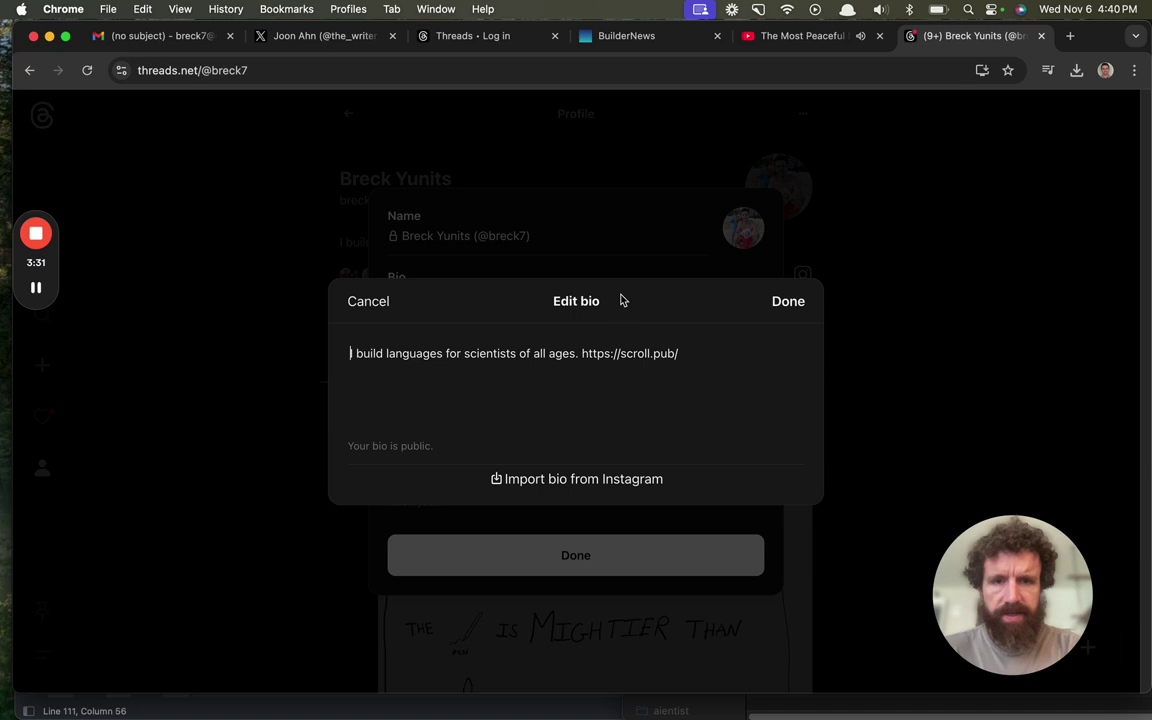
left_click_drag(680, 352, 581, 353)
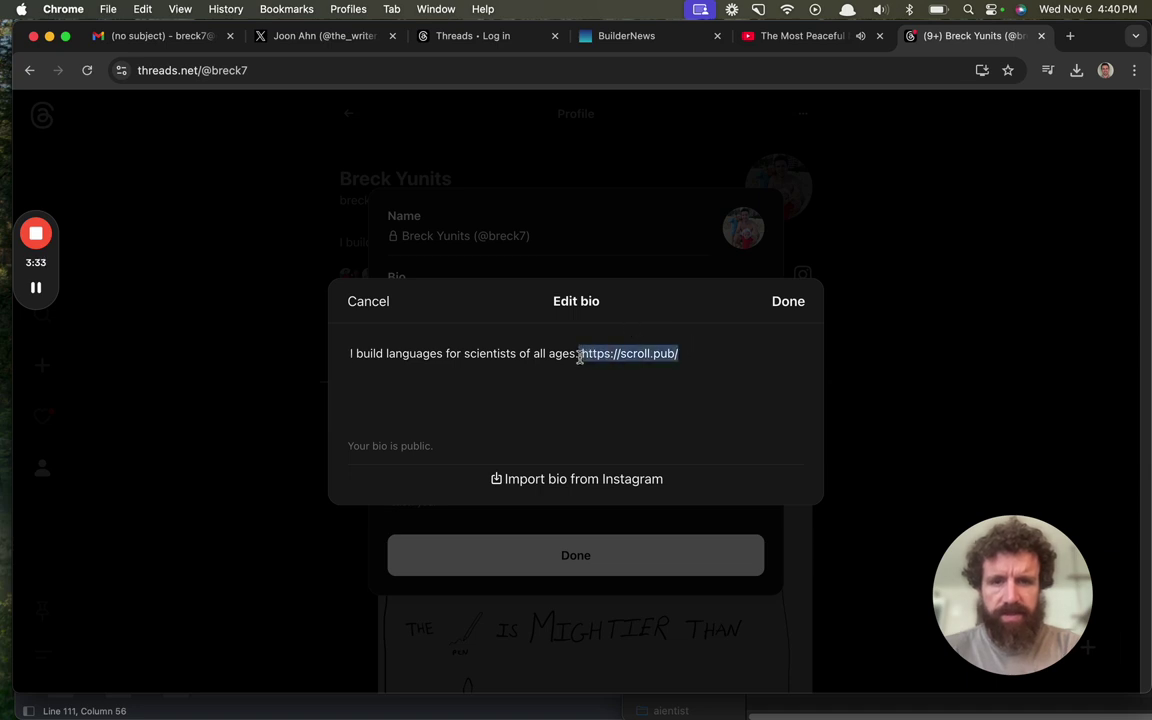
key("BackSpace")
left_click(792, 301)
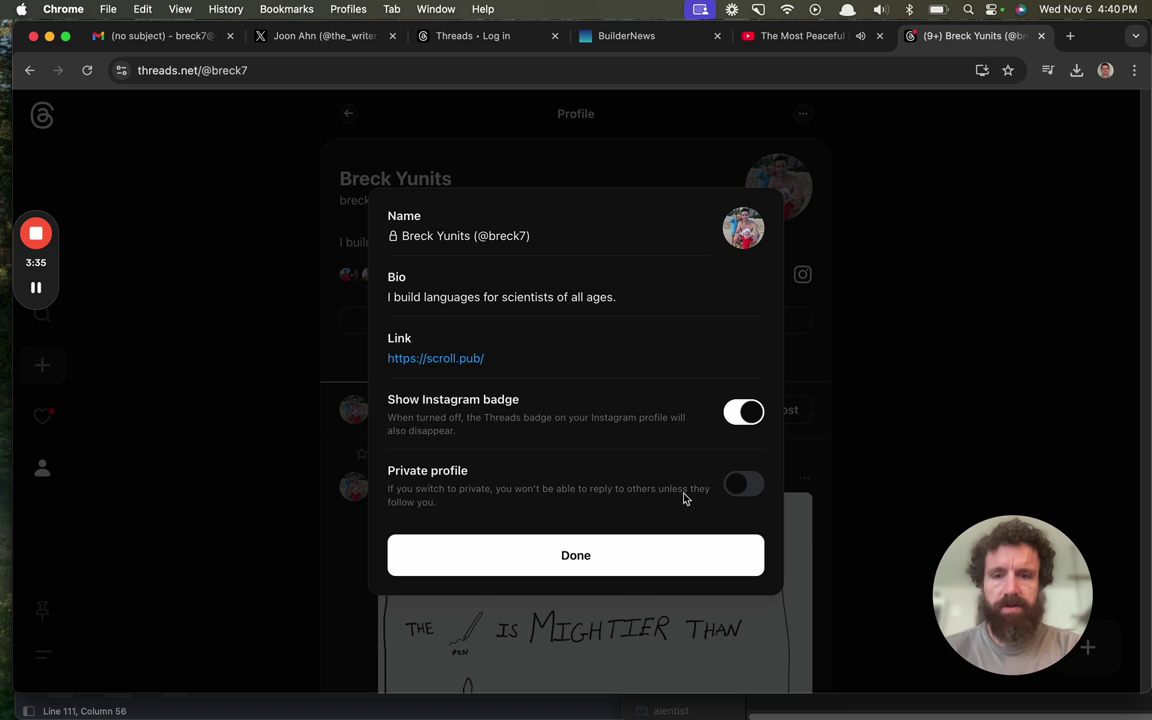
left_click(633, 566)
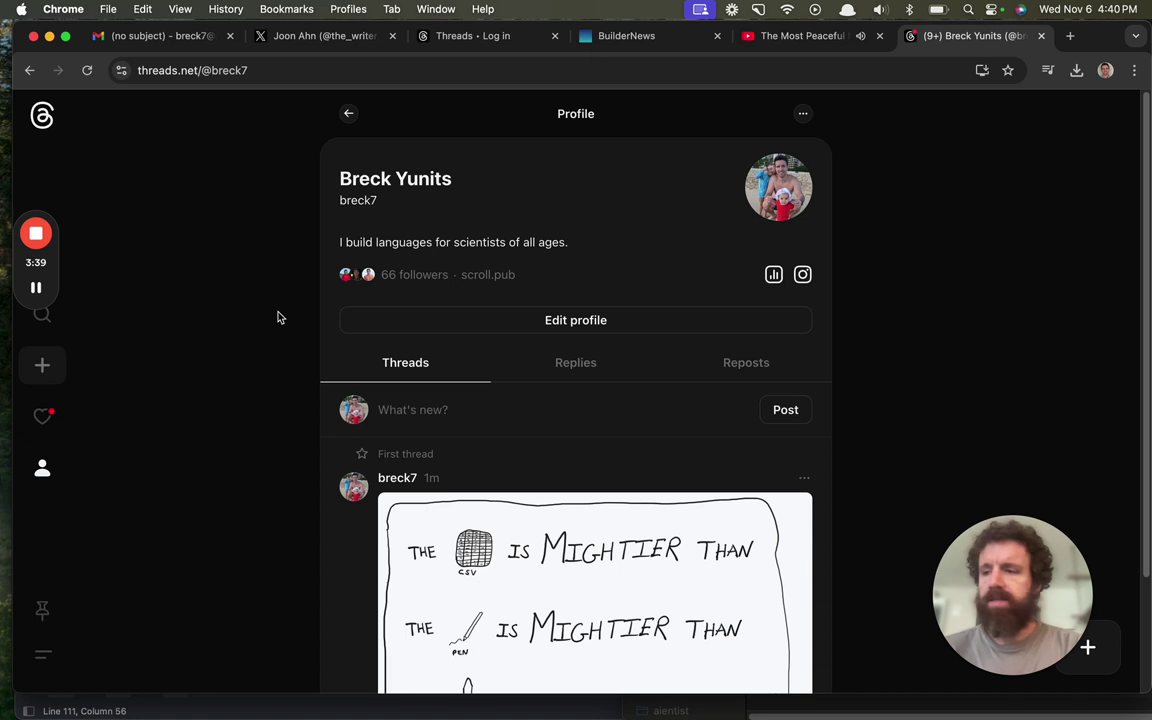
Browse the profile's Replies and Reposts sections, ending on its Threads list.
scroll(279, 313, "down", 3)
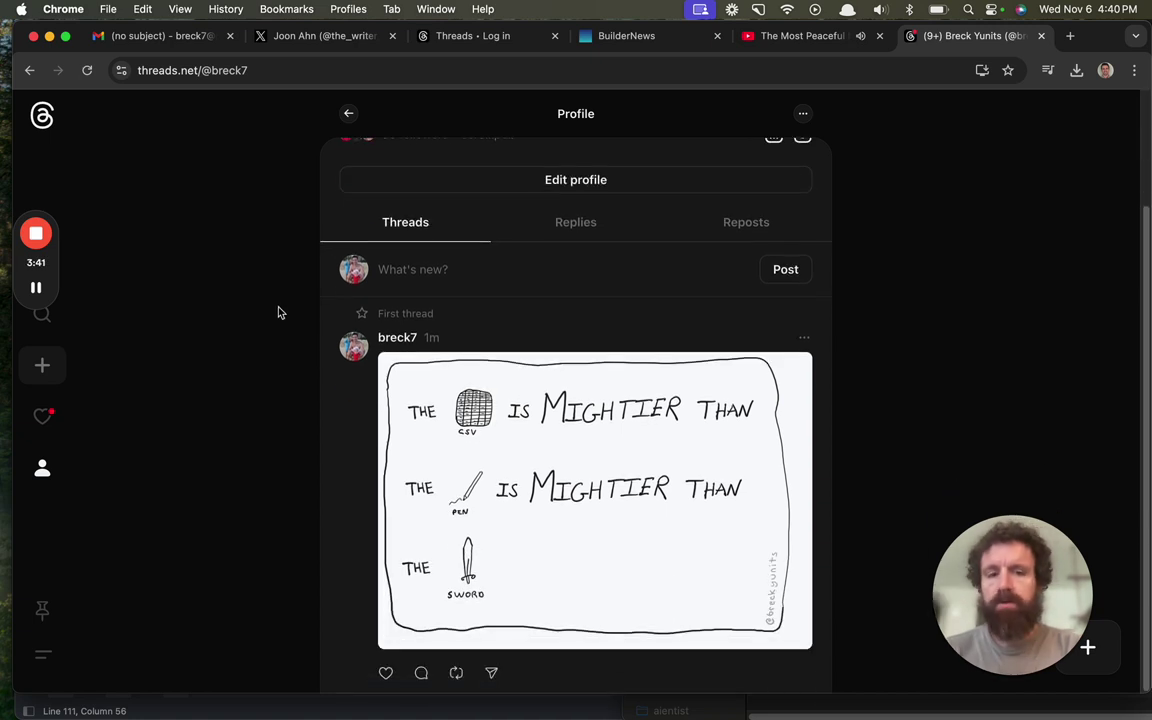
scroll(279, 313, "up", 3)
left_click(586, 362)
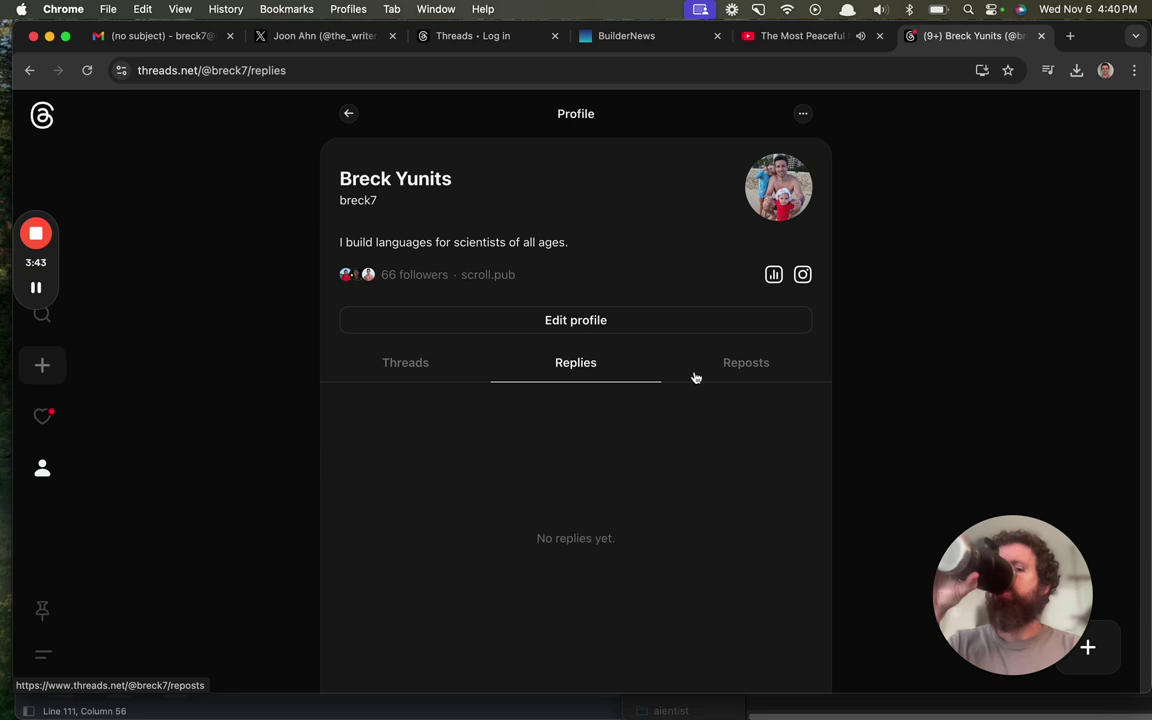
left_click(744, 375)
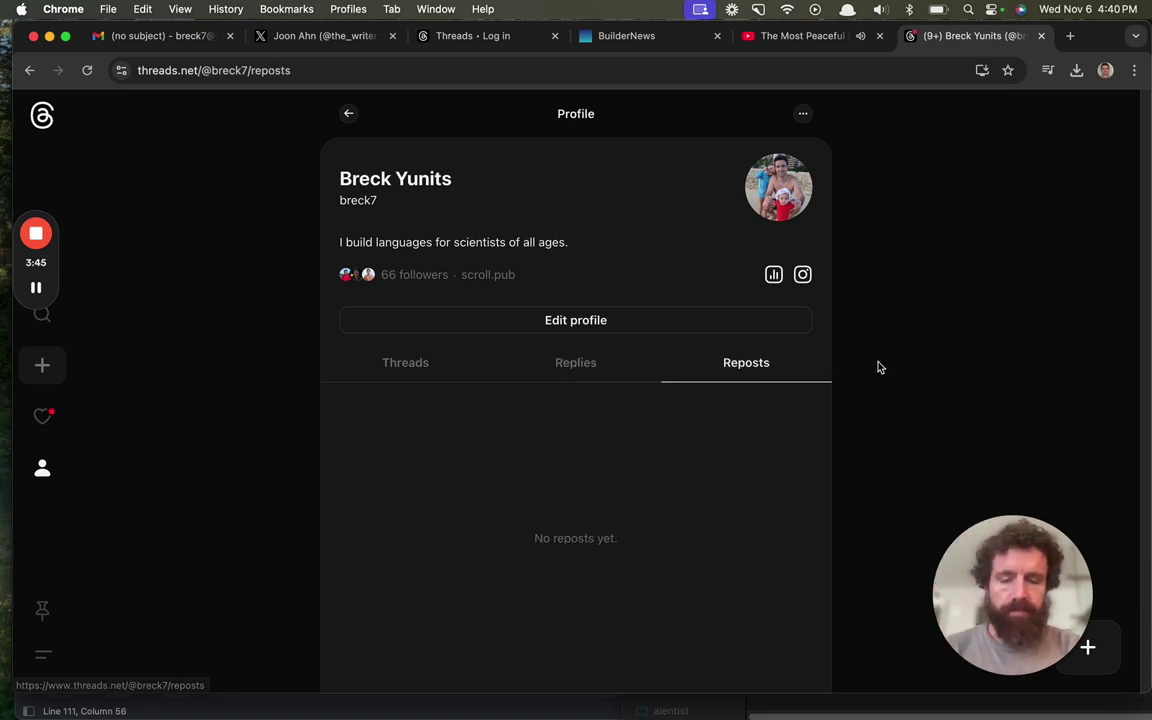
left_click(574, 372)
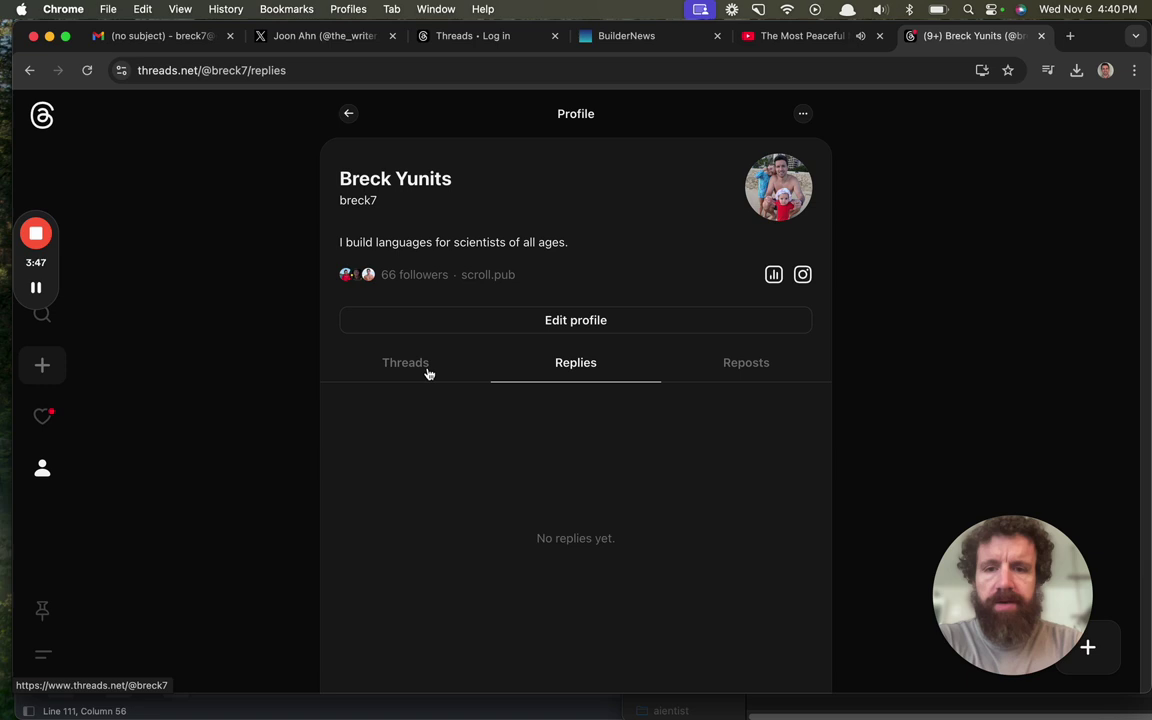
left_click(427, 370)
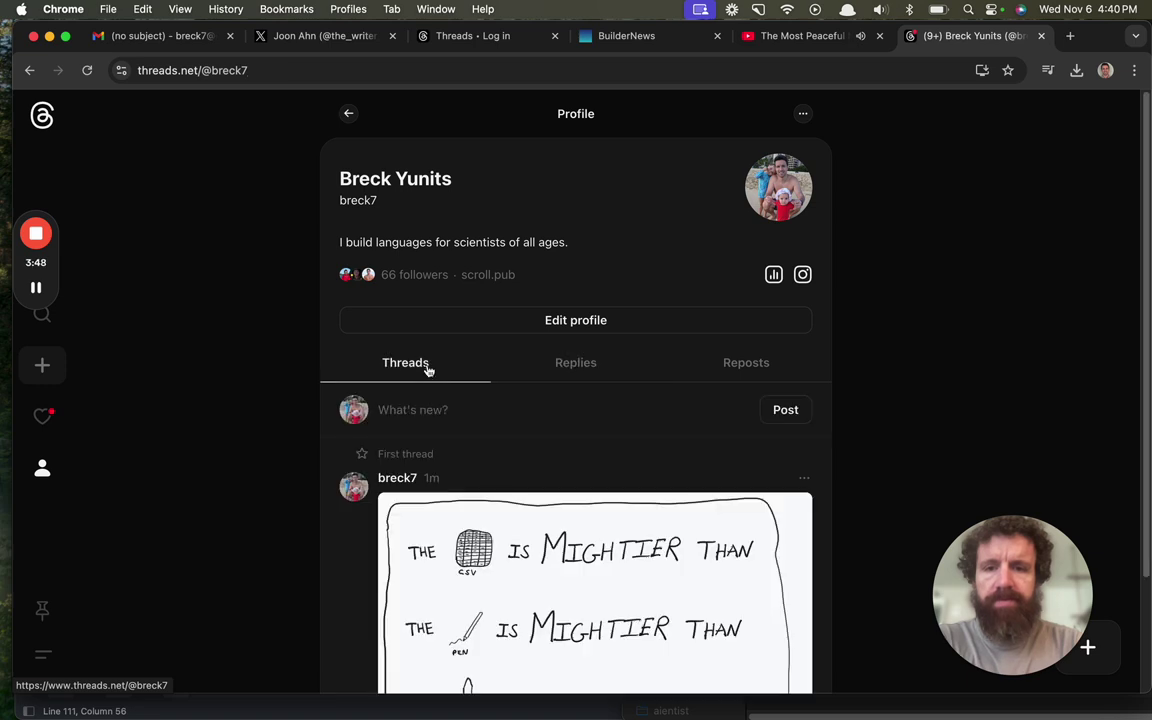
Return to the Threads For you home feed and reload it.
left_click(349, 114)
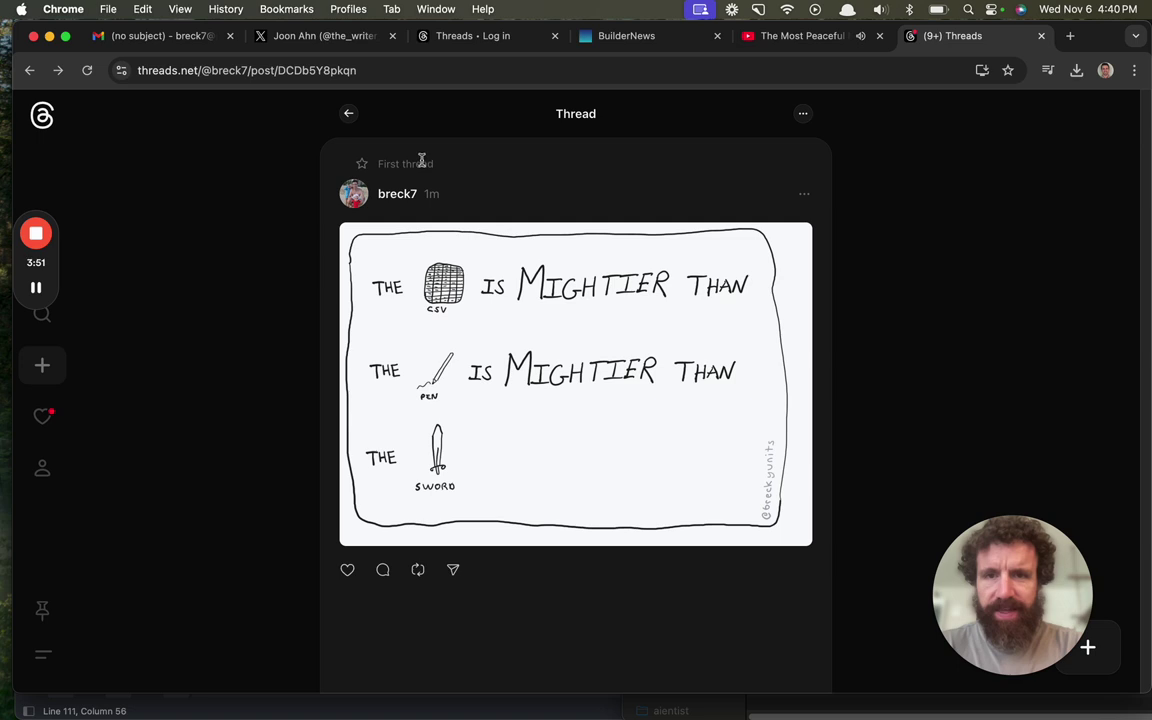
key("super+Tab")
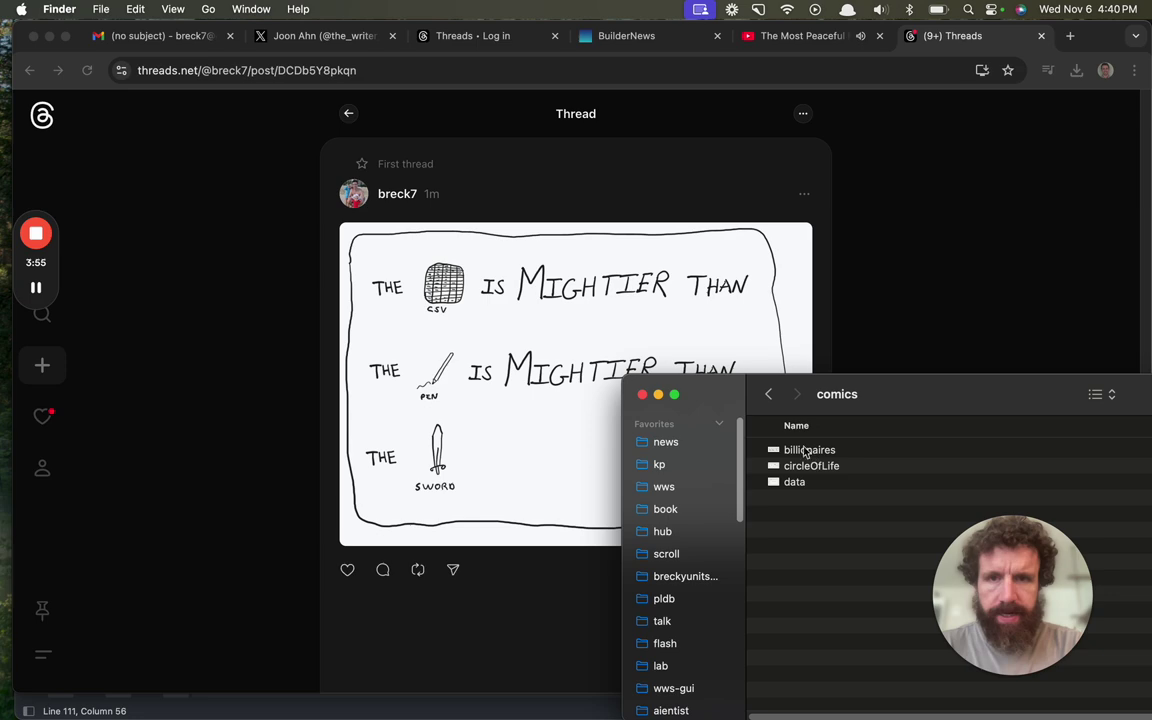
left_click(352, 116)
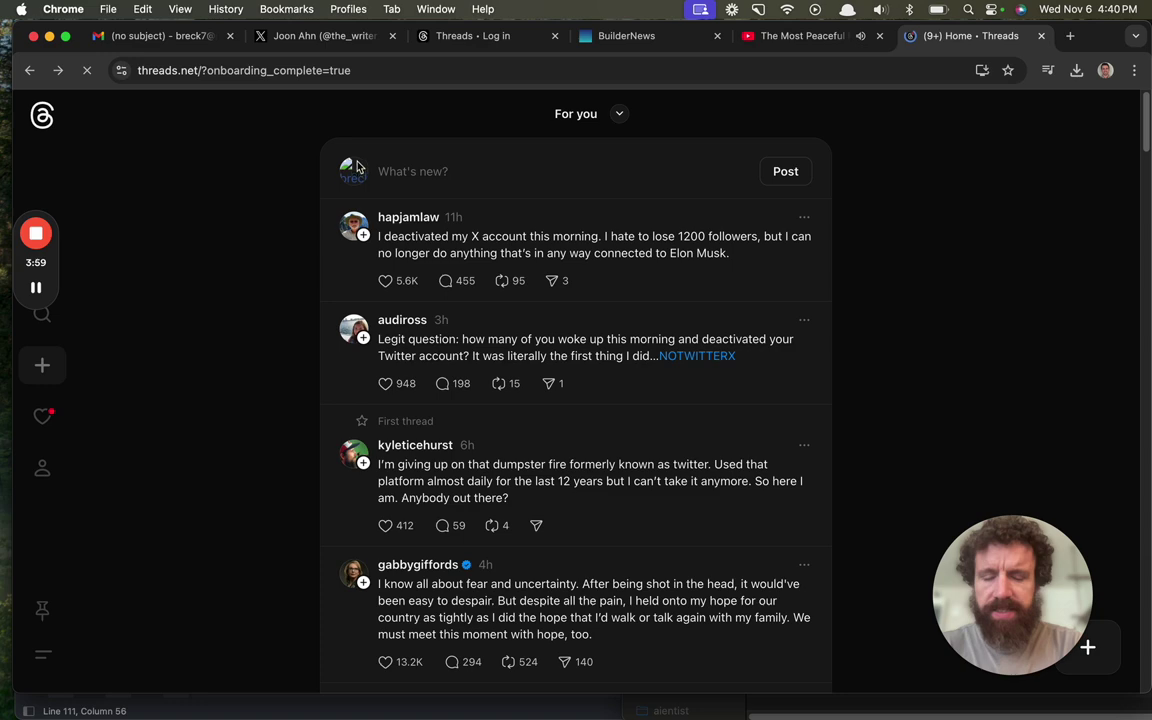
key("super+r")
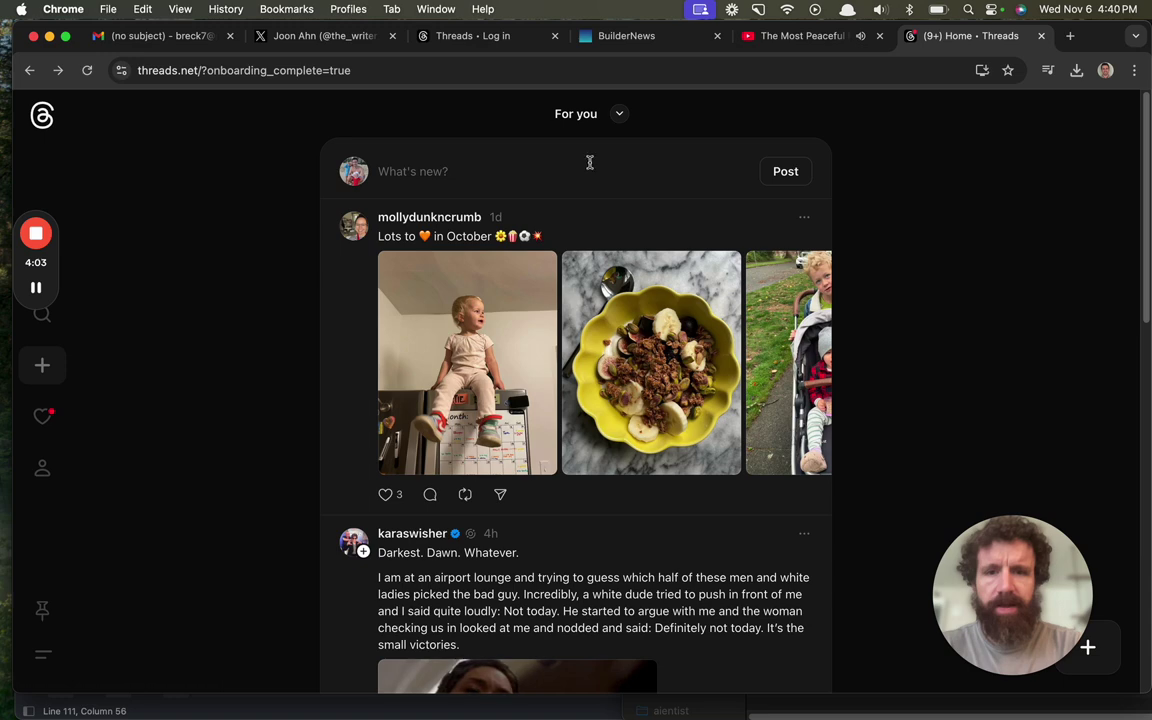
Publish a new thread with the circleOfLife cow comic image attached from Finder.
left_click(510, 160)
key("super+Tab")
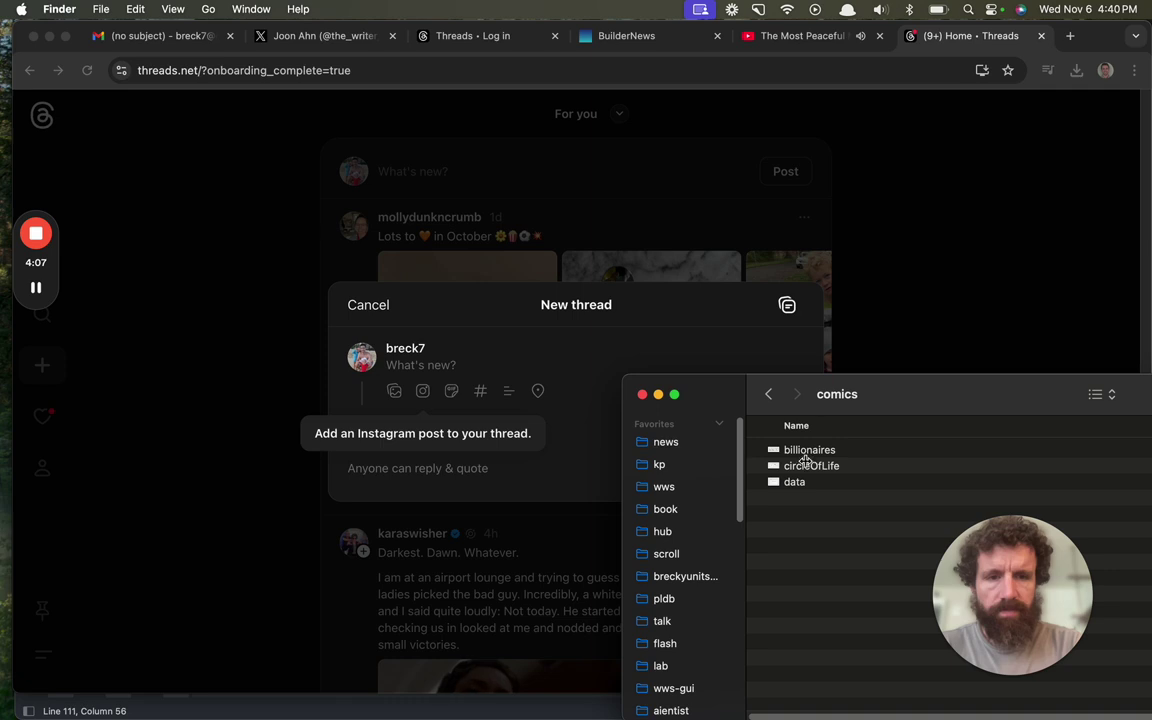
left_click_drag(802, 464, 399, 331)
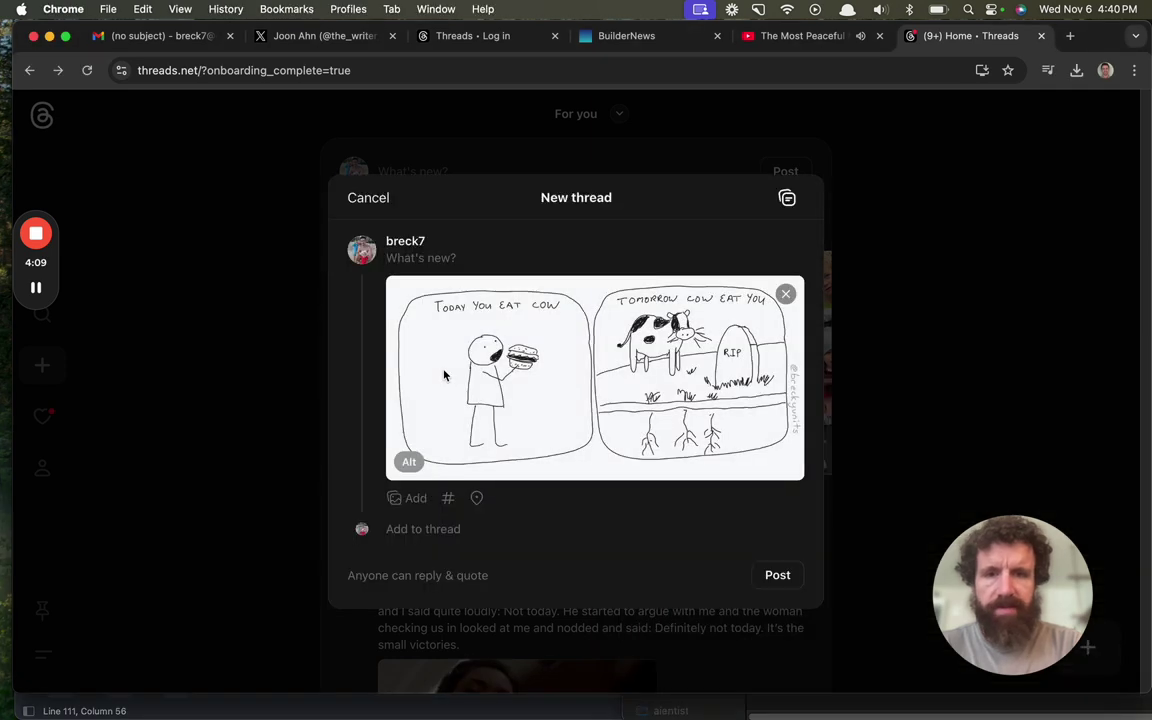
left_click(792, 584)
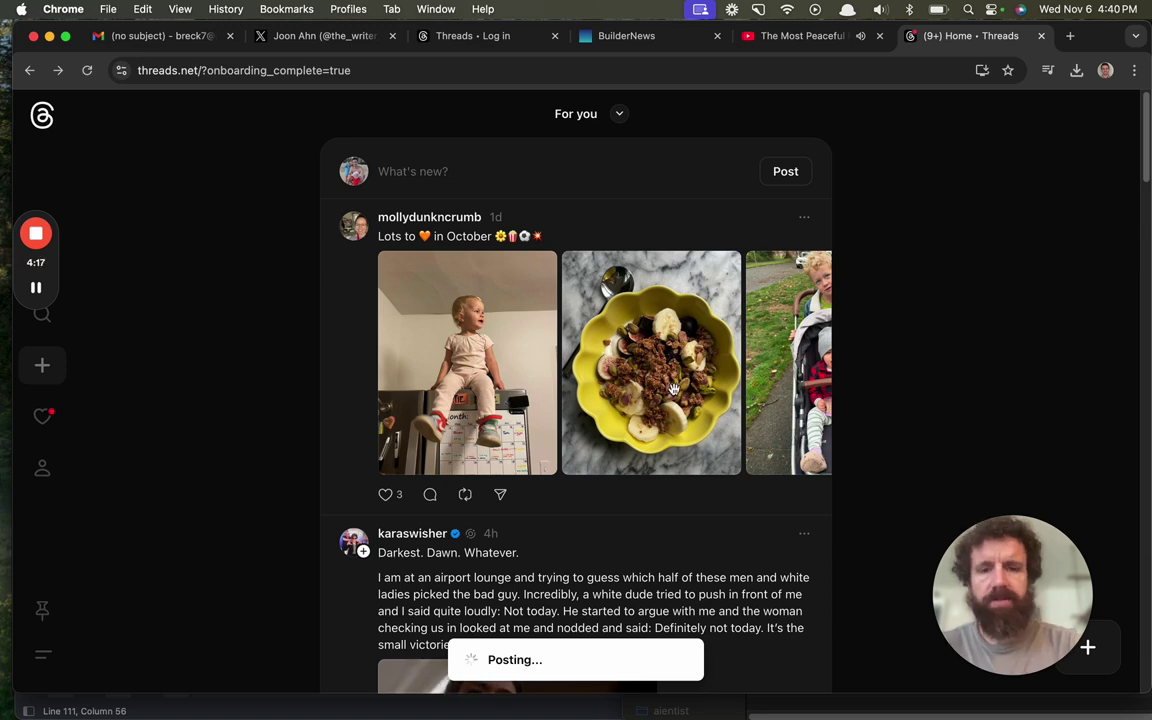
key("super+Tab")
Publish another new thread with the billionaires comic attached from Finder.
left_click(928, 365)
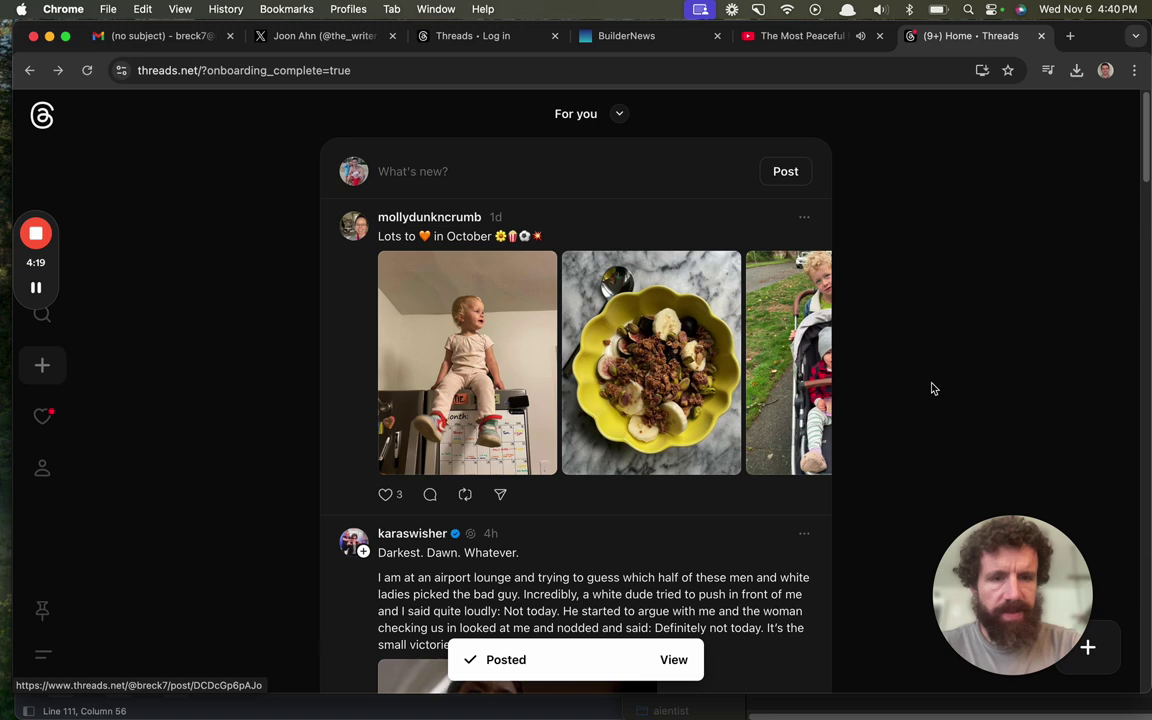
key("super+Tab")
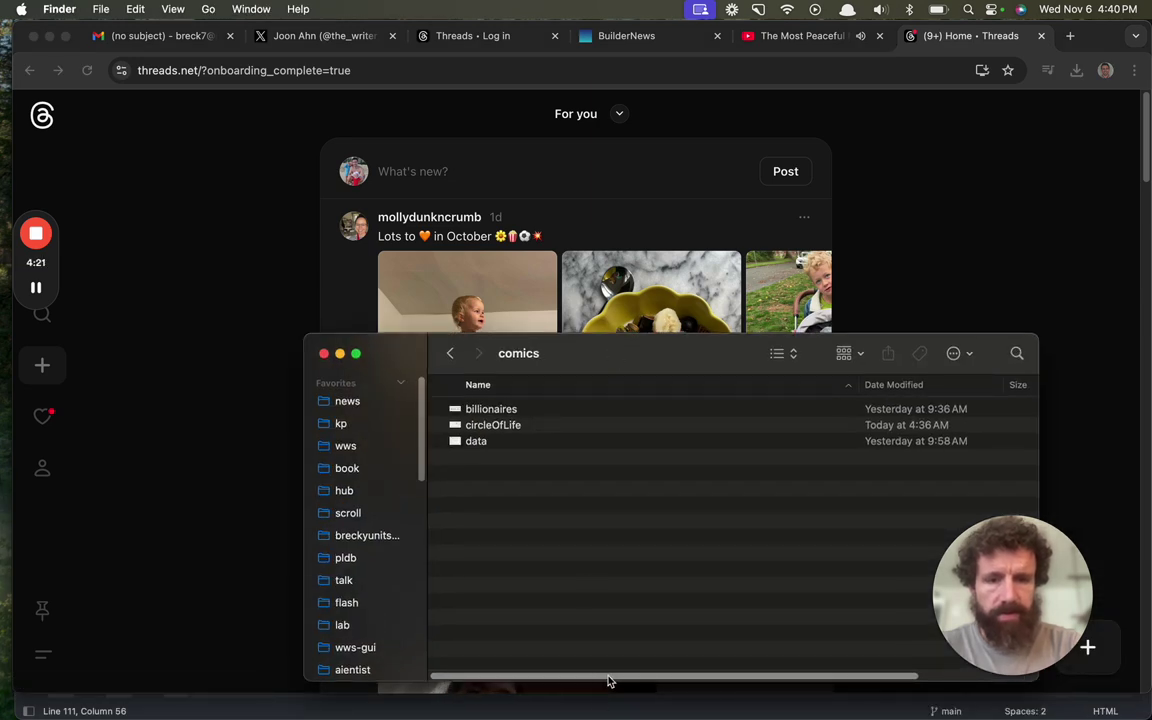
left_click_drag(612, 676, 265, 393)
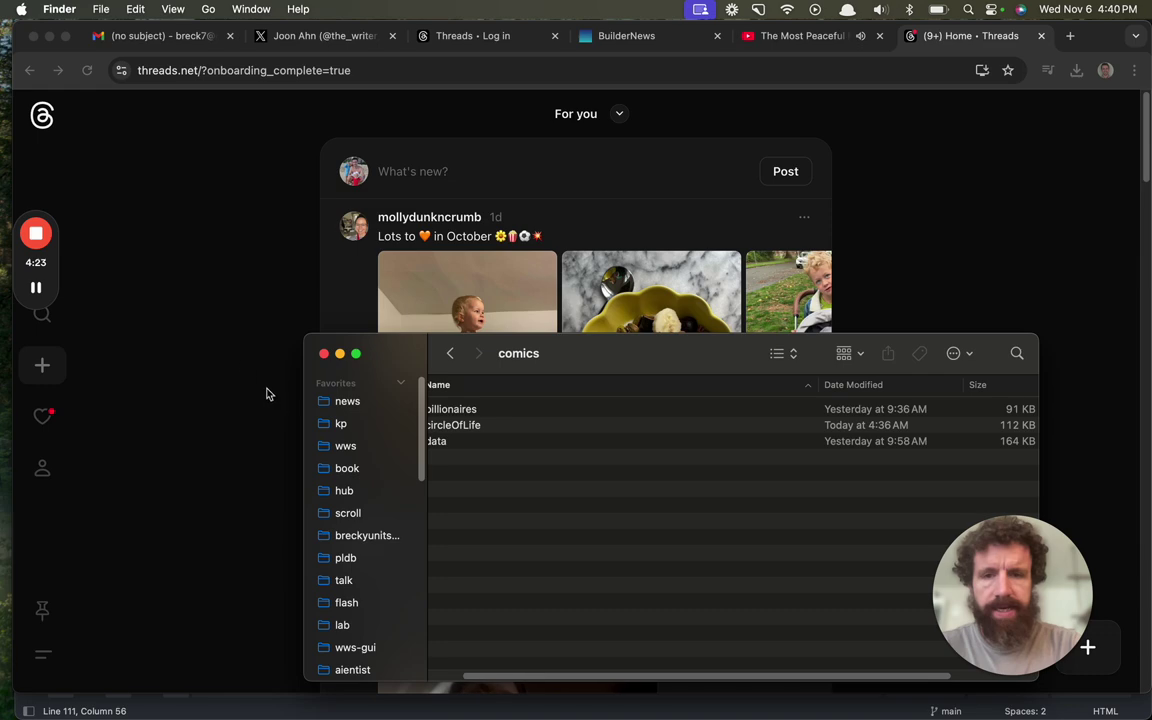
left_click(241, 367)
key("super+Tab")
key("super+Tab")
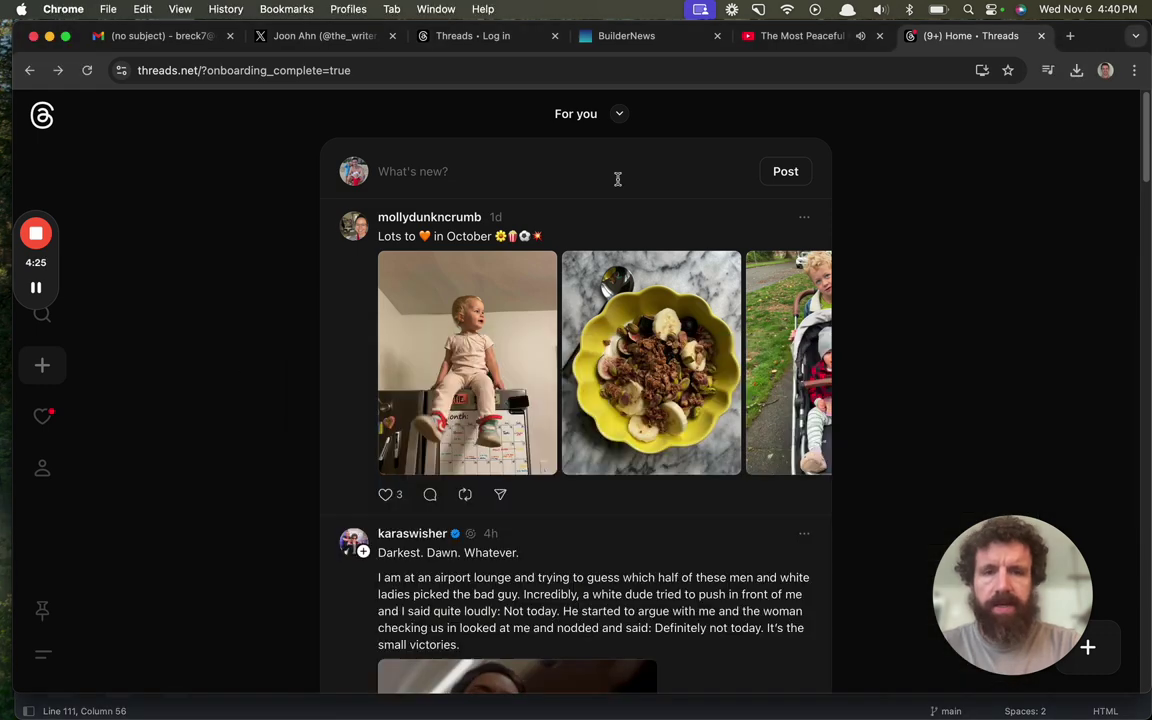
left_click(781, 176)
key("super+Tab")
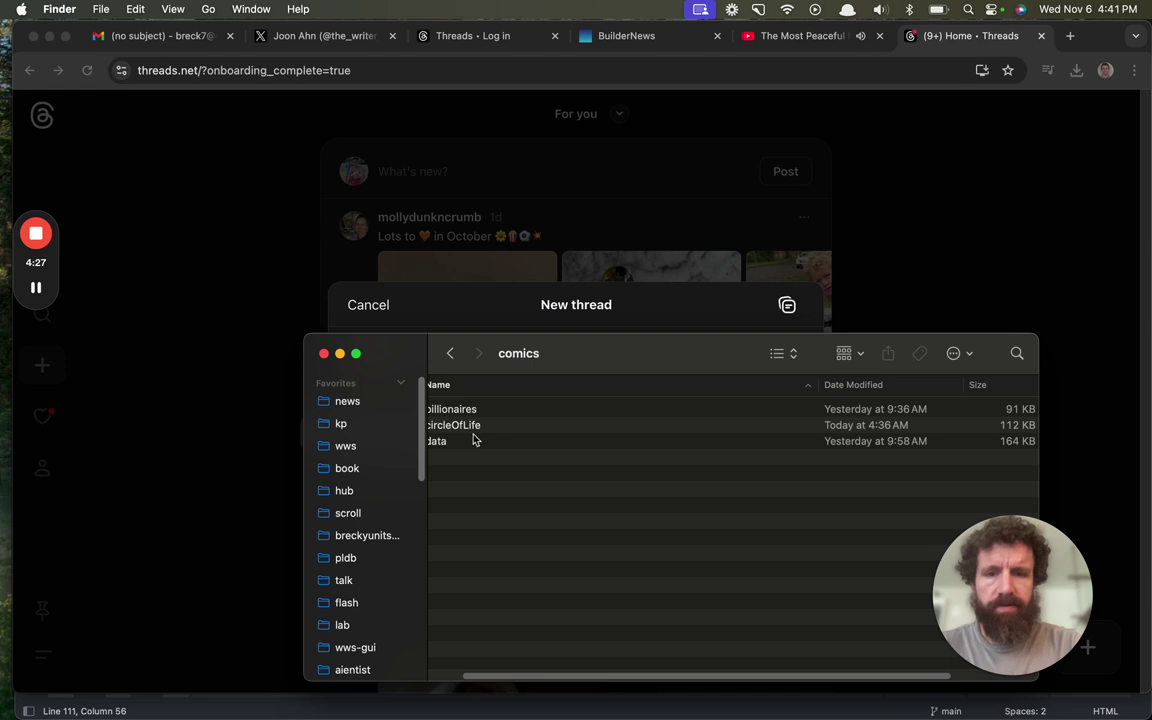
left_click_drag(476, 679, 398, 650)
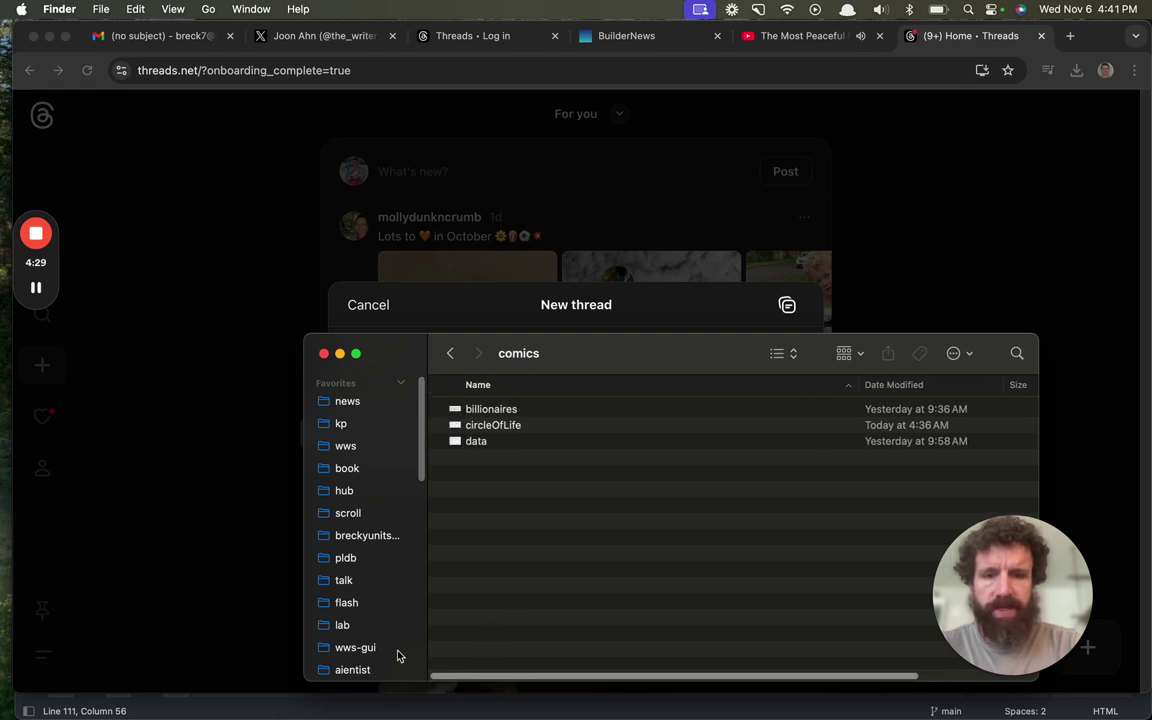
left_click_drag(586, 371, 678, 512)
left_click_drag(578, 551, 480, 376)
left_click(775, 553)
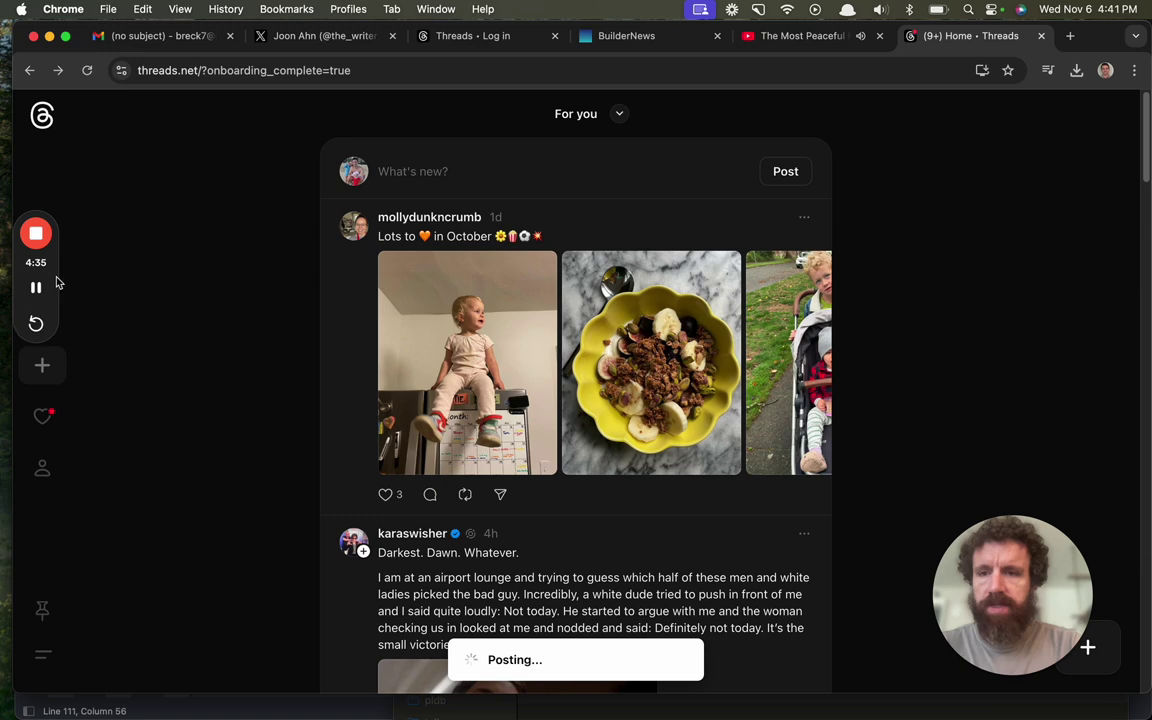
Refresh the Home feed until the cow comic post shows at the top.
left_click_drag(48, 238, 84, 466)
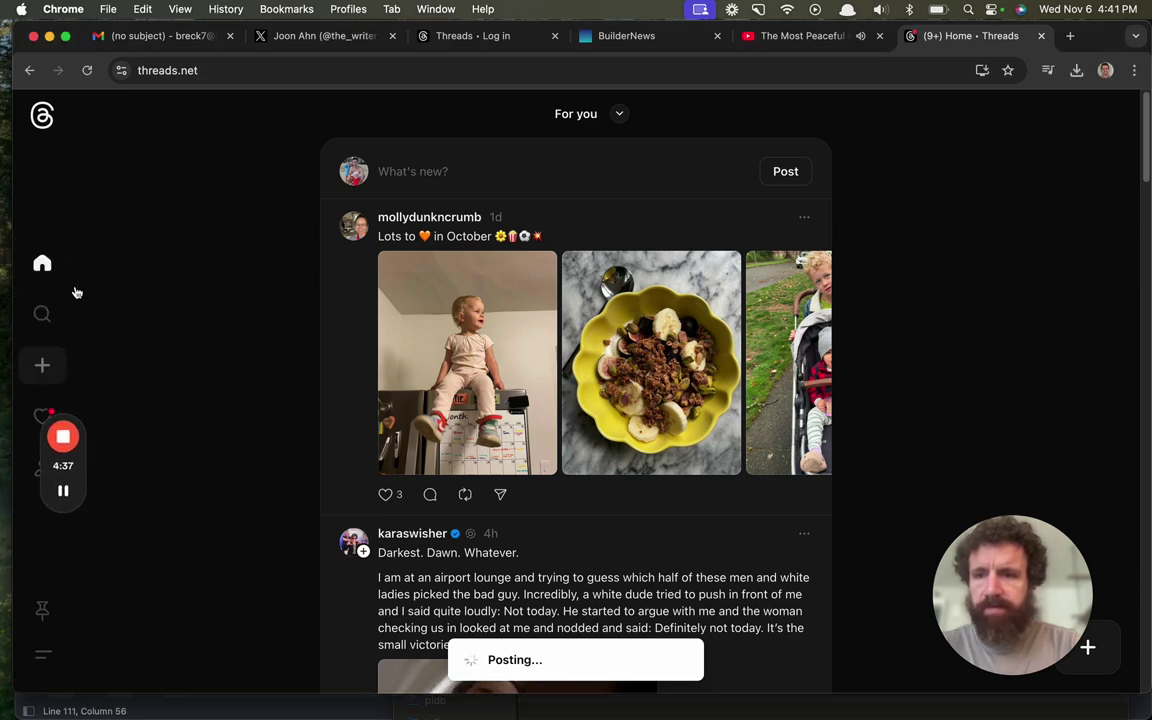
left_click(47, 268)
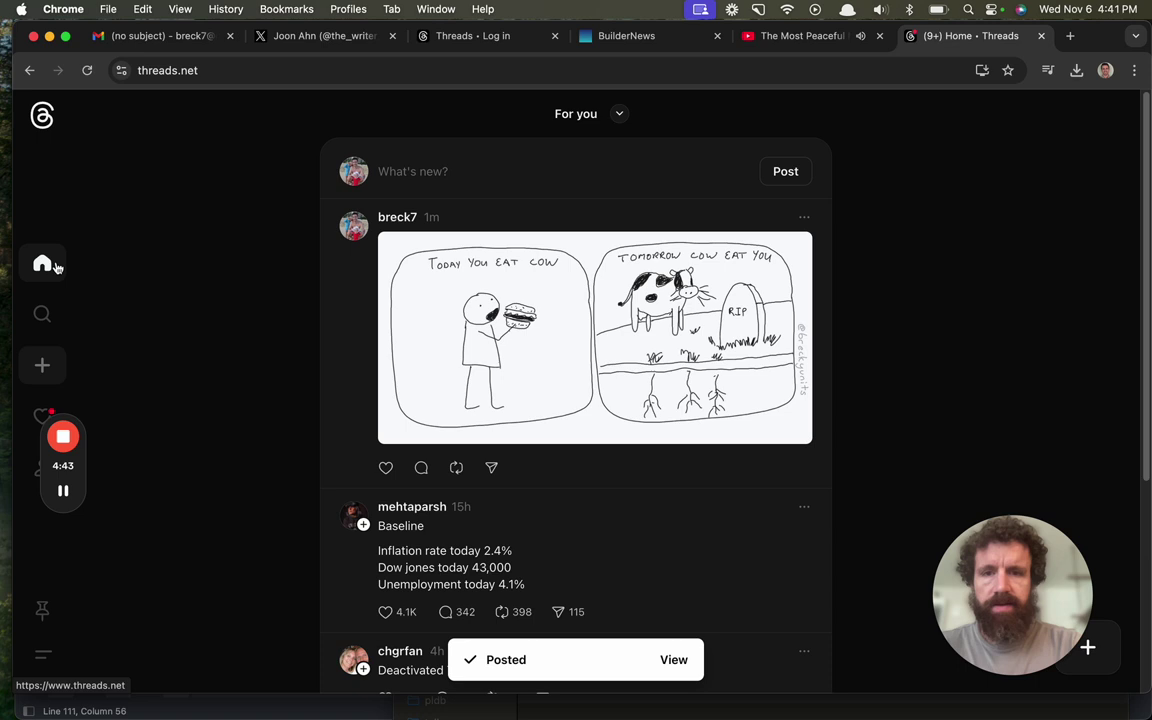
left_click(42, 264)
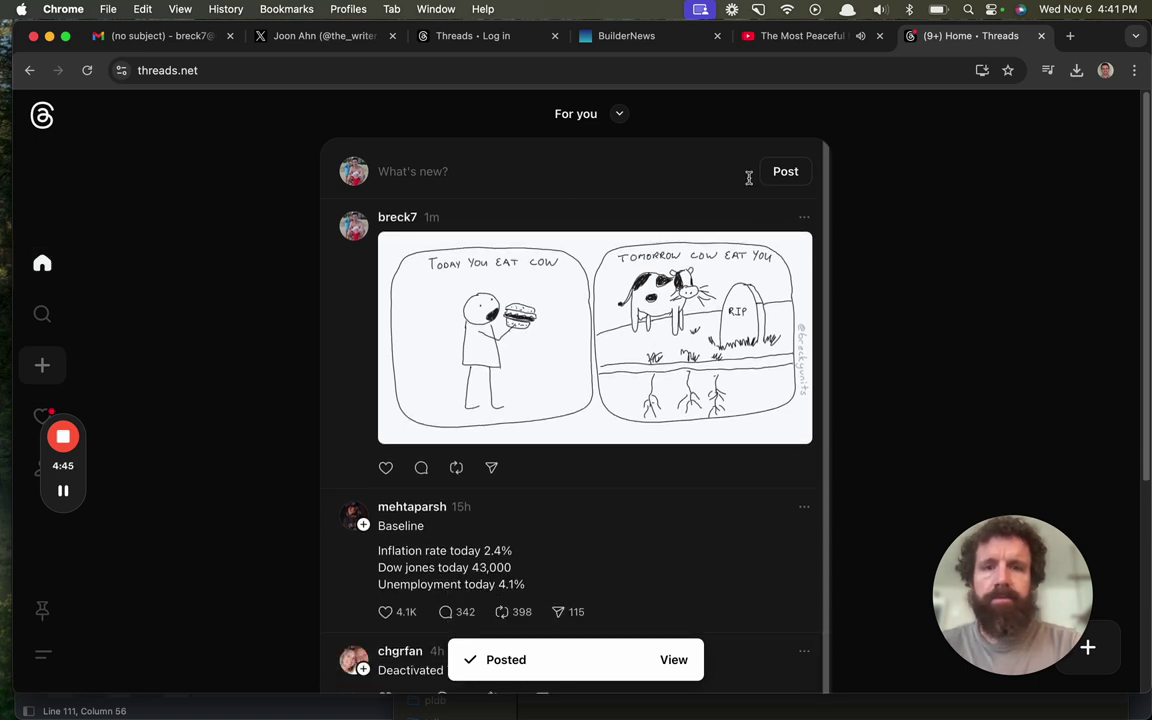
Go back to threadsight.xyz, sign up with Get Started, and grant Threadsight access to Threads.
left_click(480, 37)
left_click(31, 71)
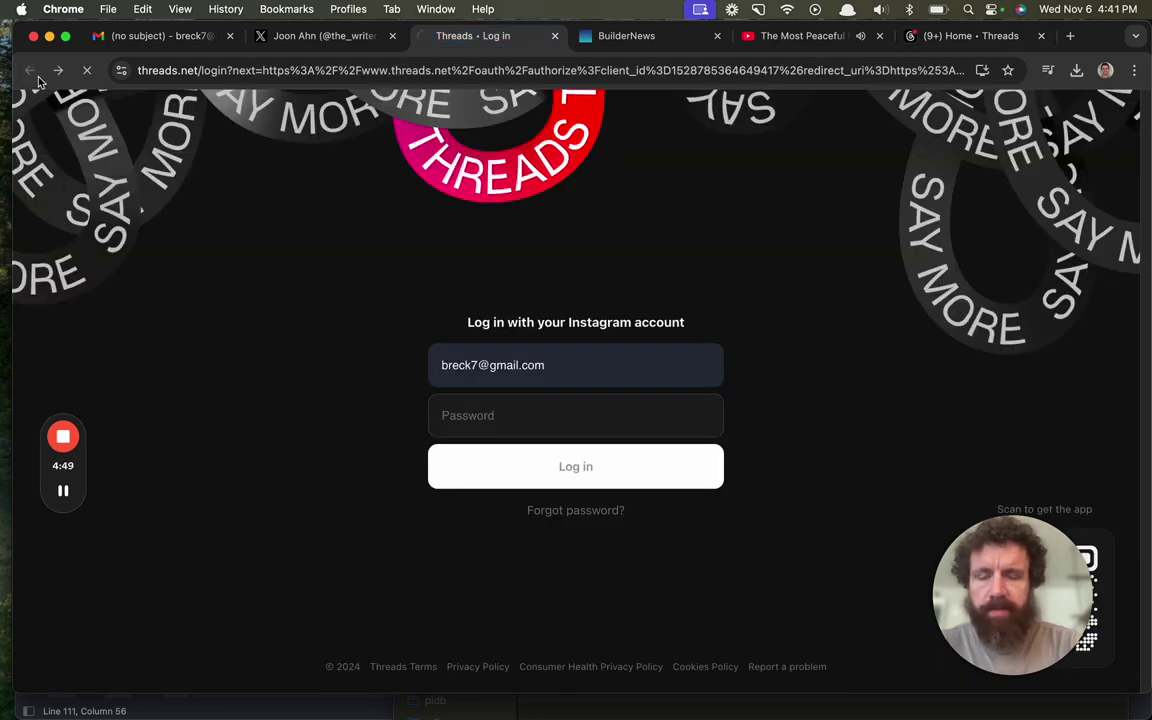
scroll(380, 535, "down", 1)
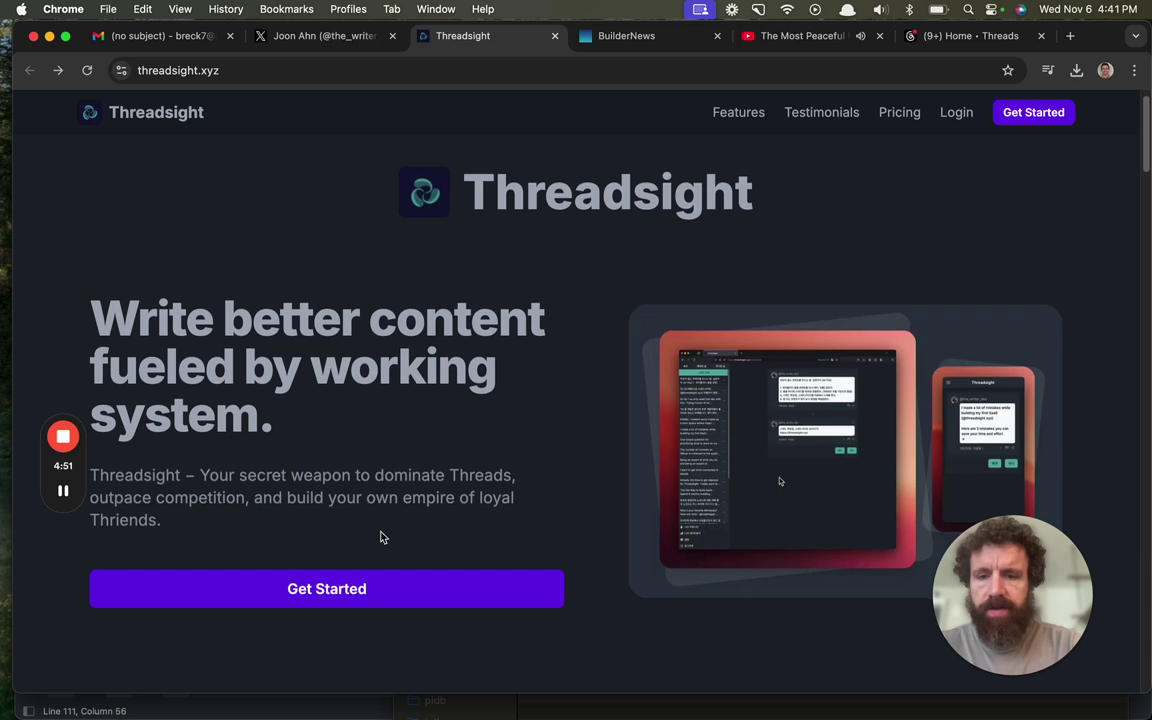
left_click(360, 589)
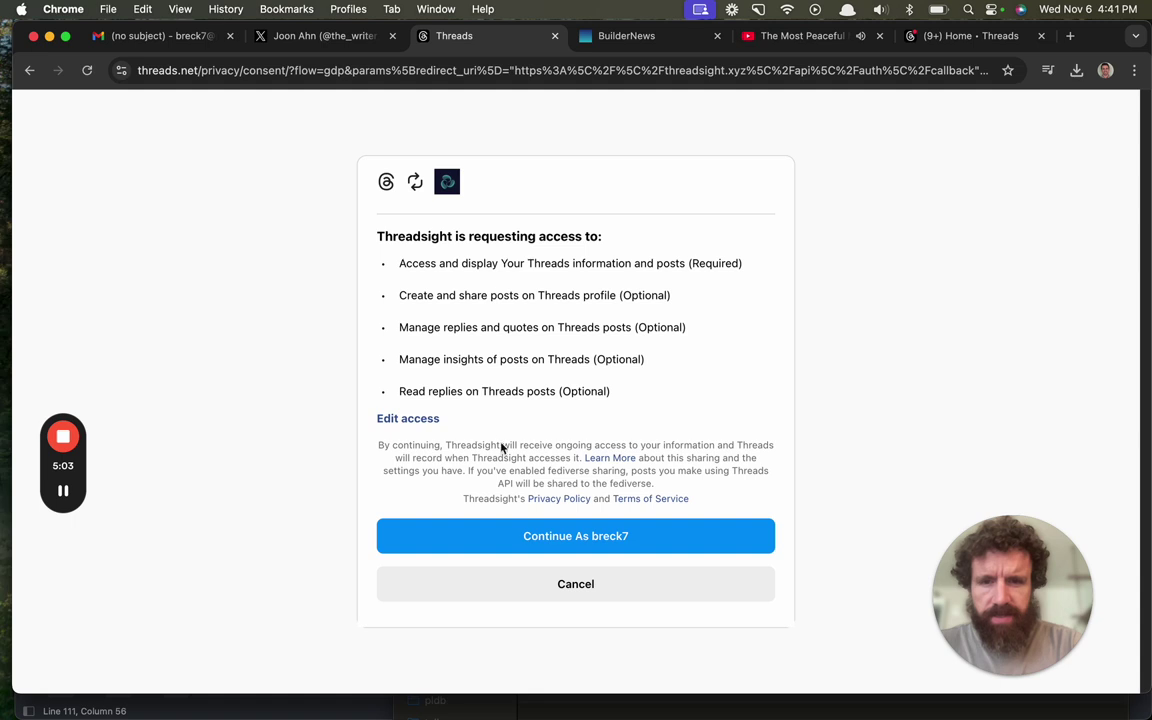
left_click(535, 551)
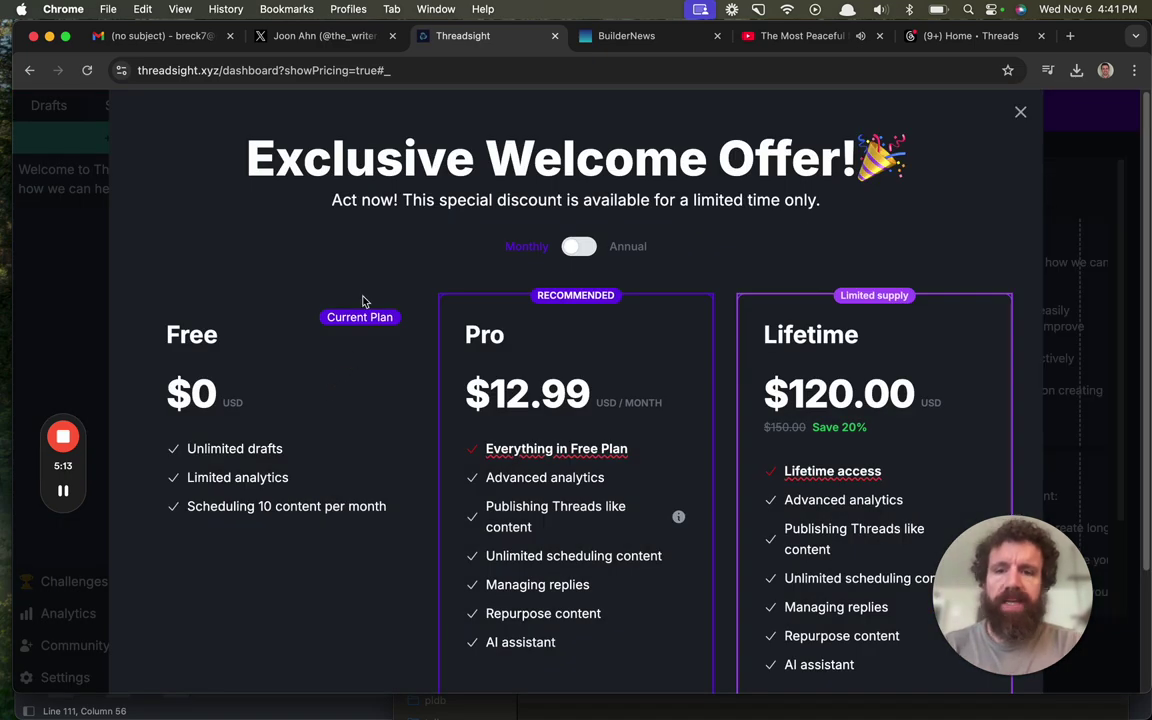
Close the welcome pricing offer with X and start a + New Draft from the Drafts sidebar.
scroll(390, 218, "down", 1)
scroll(389, 222, "down", 1)
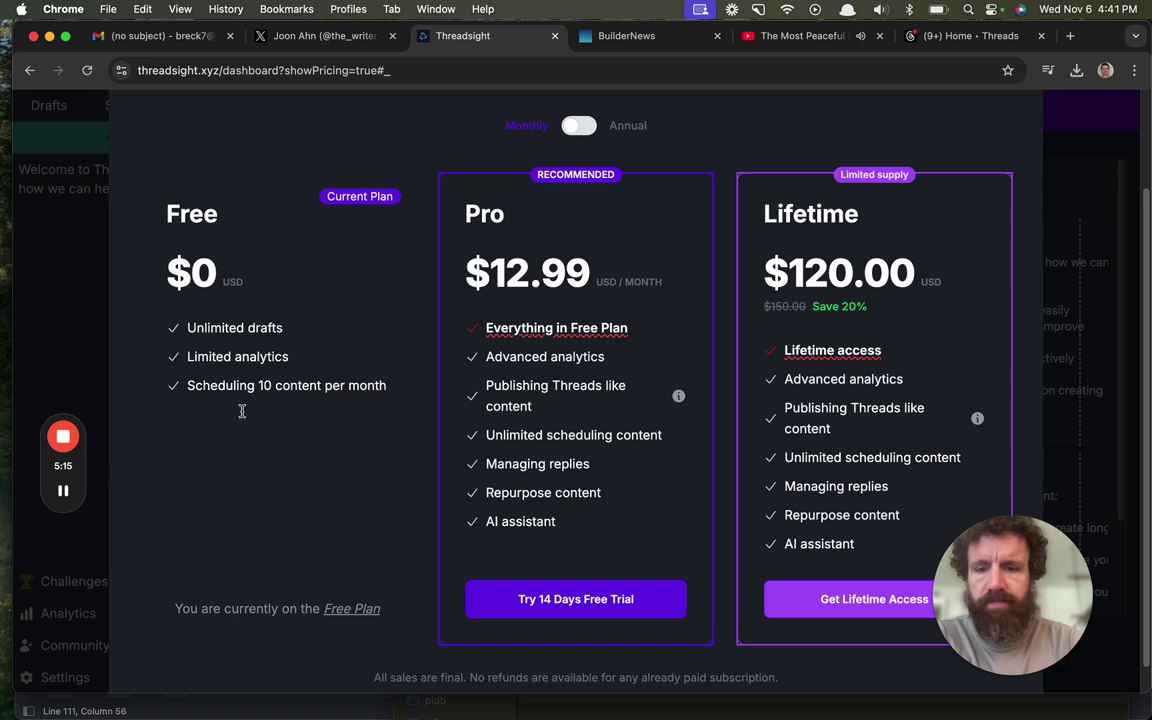
scroll(320, 560, "down", 1)
scroll(320, 560, "up", 3)
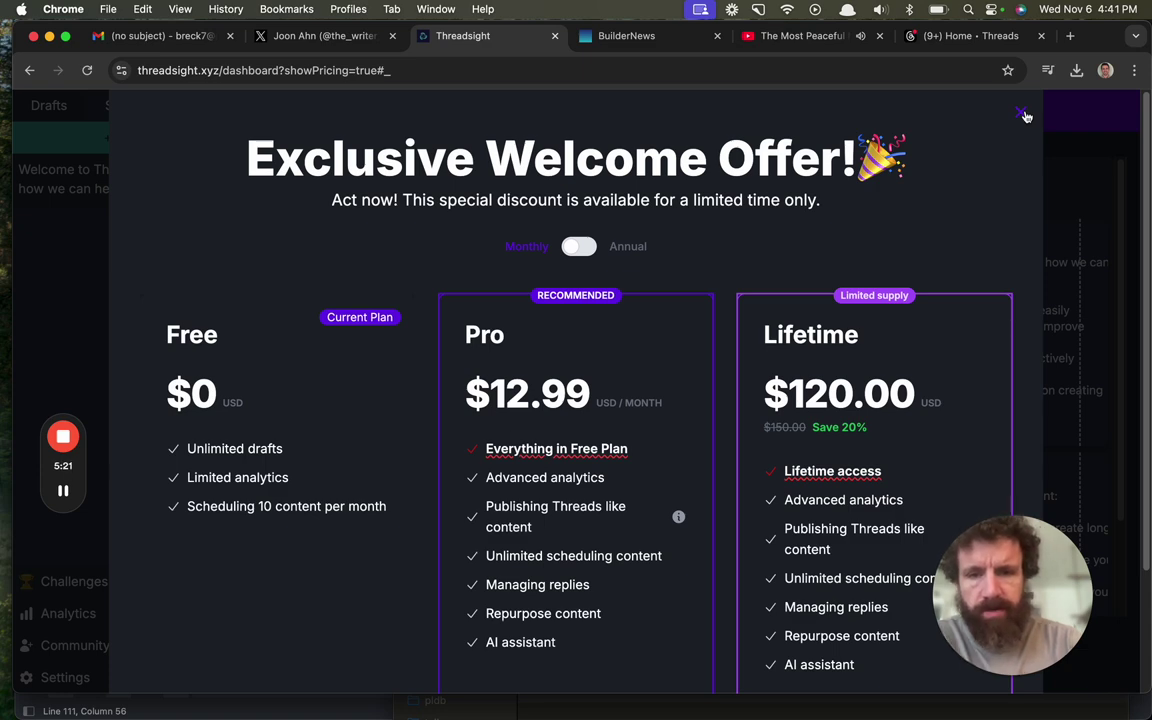
left_click(1021, 113)
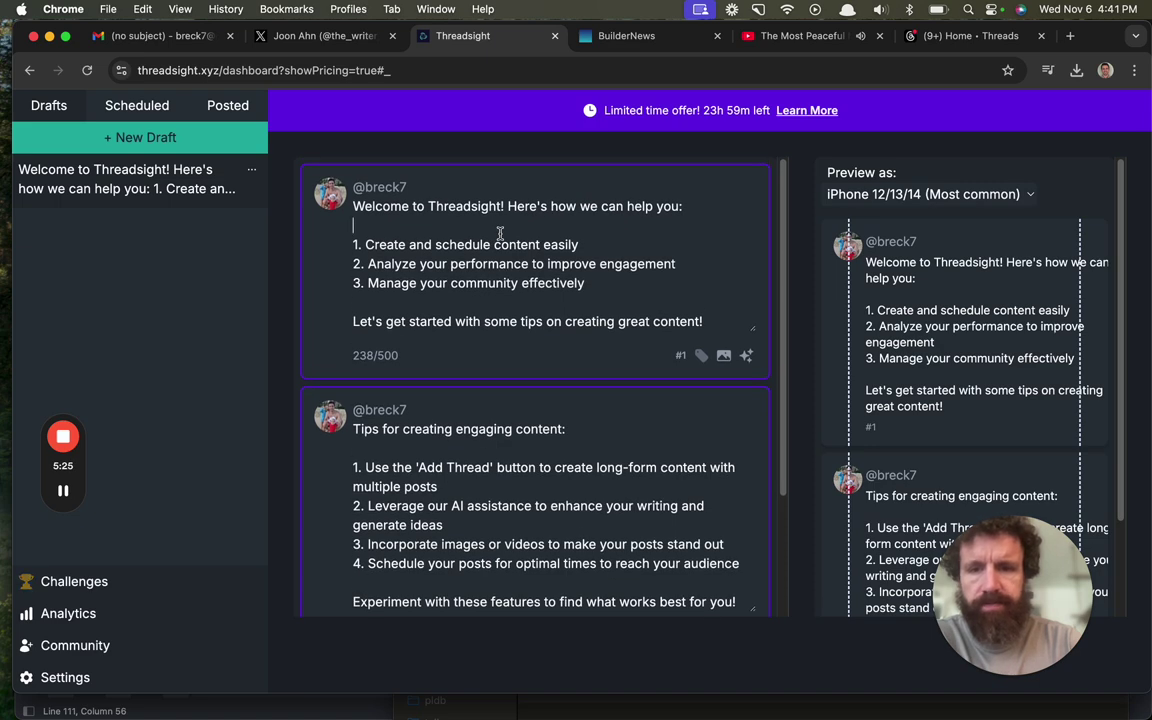
left_click(162, 144)
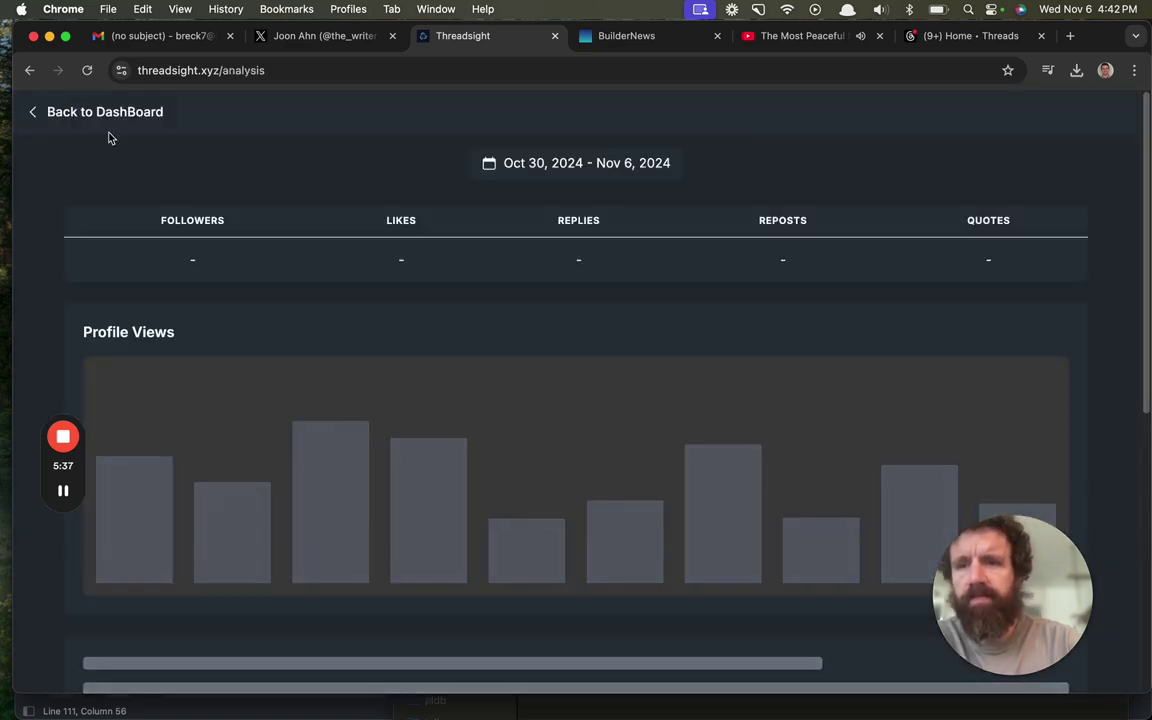
scroll(155, 175, "down", 2)
scroll(157, 181, "down", 5)
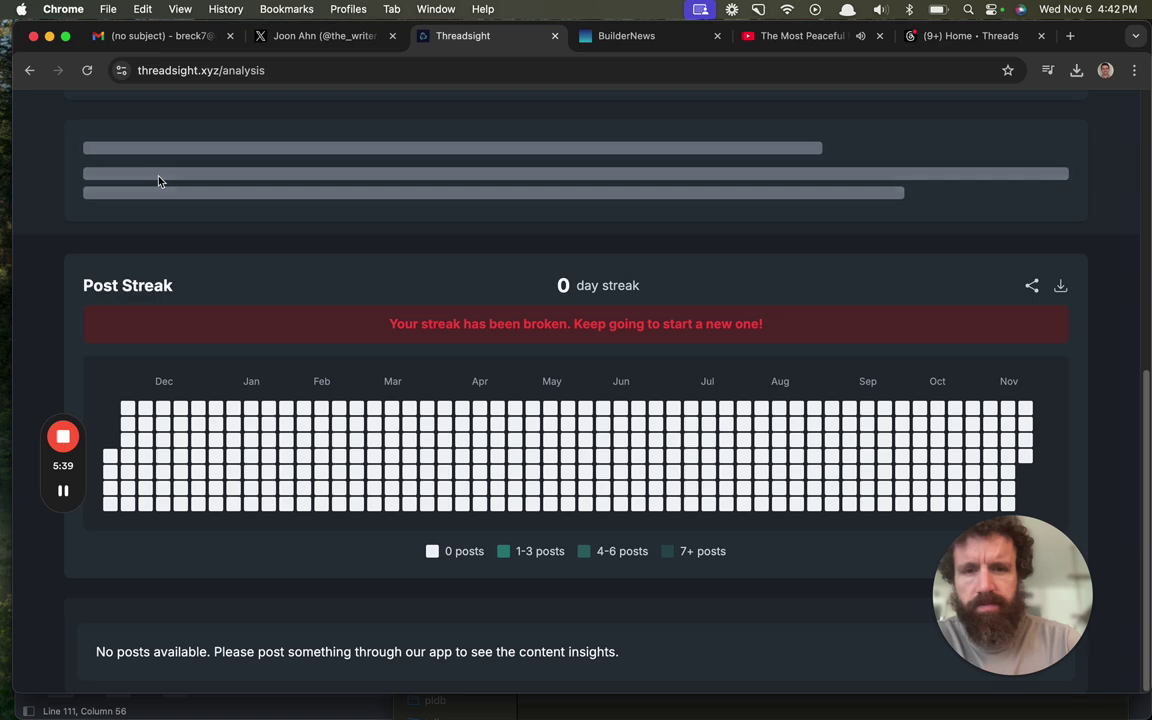
scroll(517, 497, "up", 6)
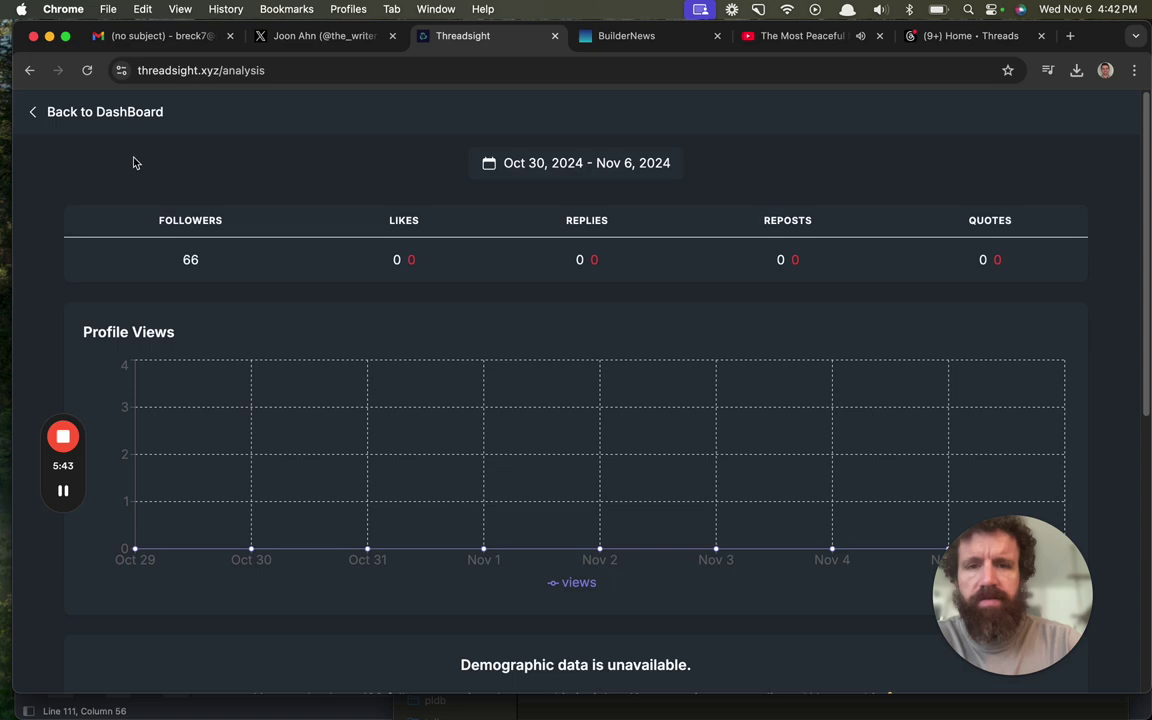
left_click(119, 110)
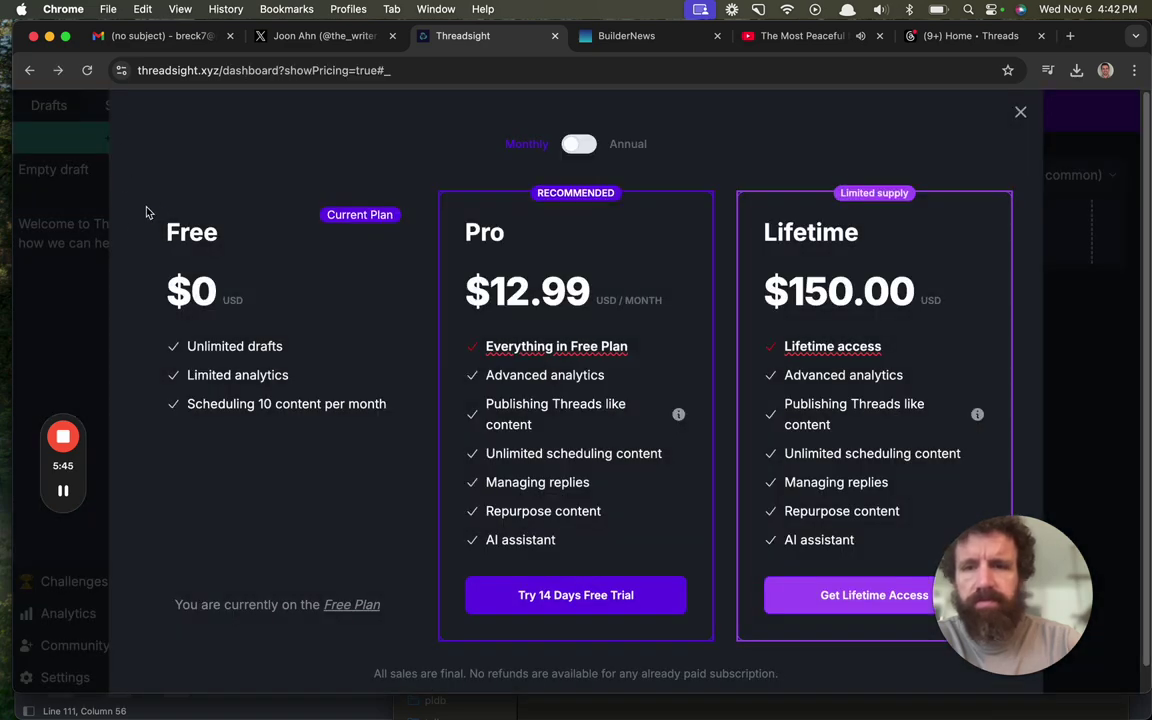
left_click(1020, 112)
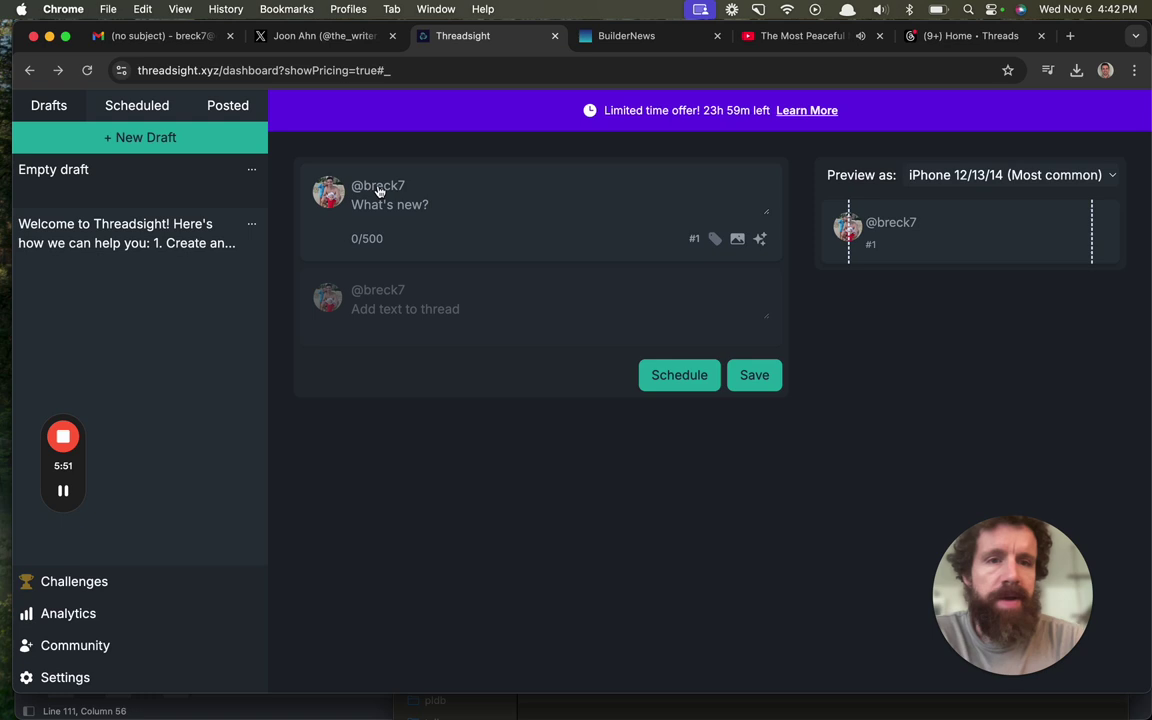
left_click(251, 170)
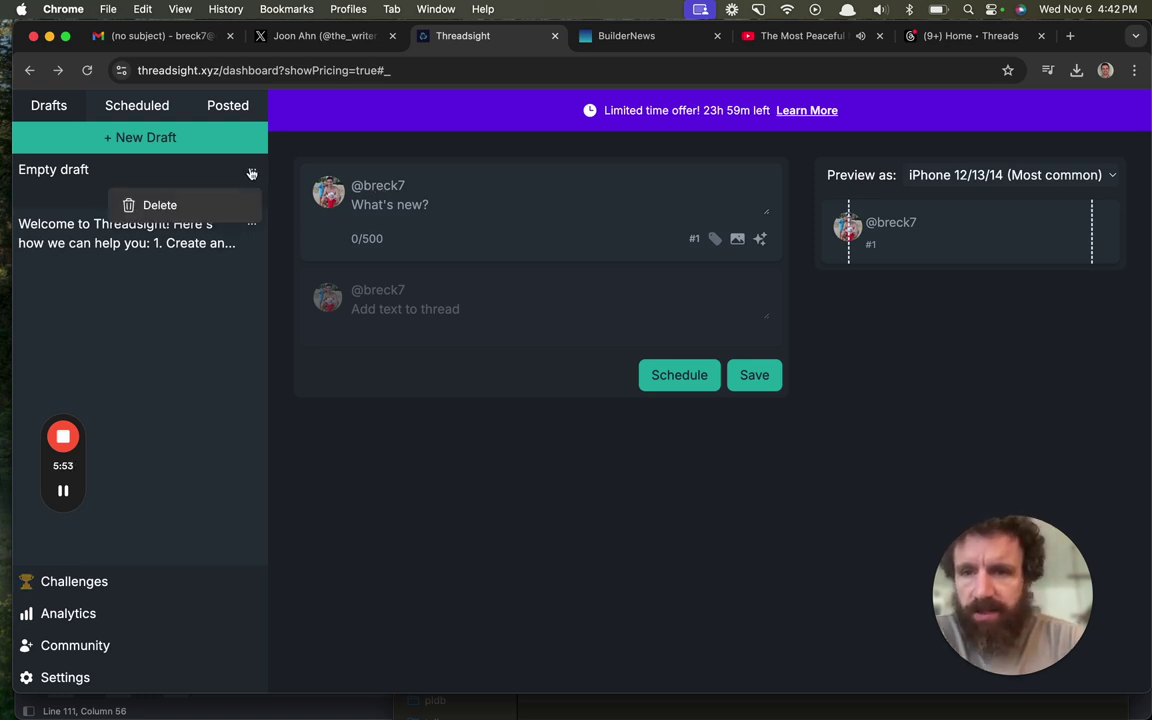
left_click(251, 223)
left_click(251, 224)
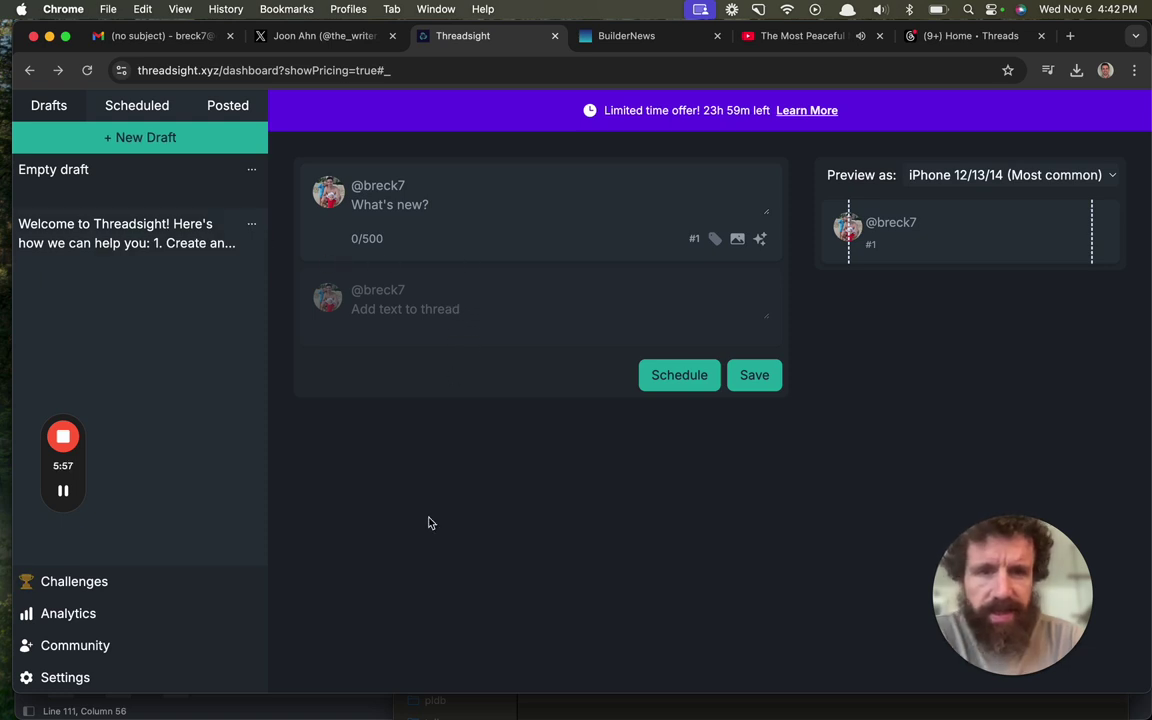
left_click(89, 648)
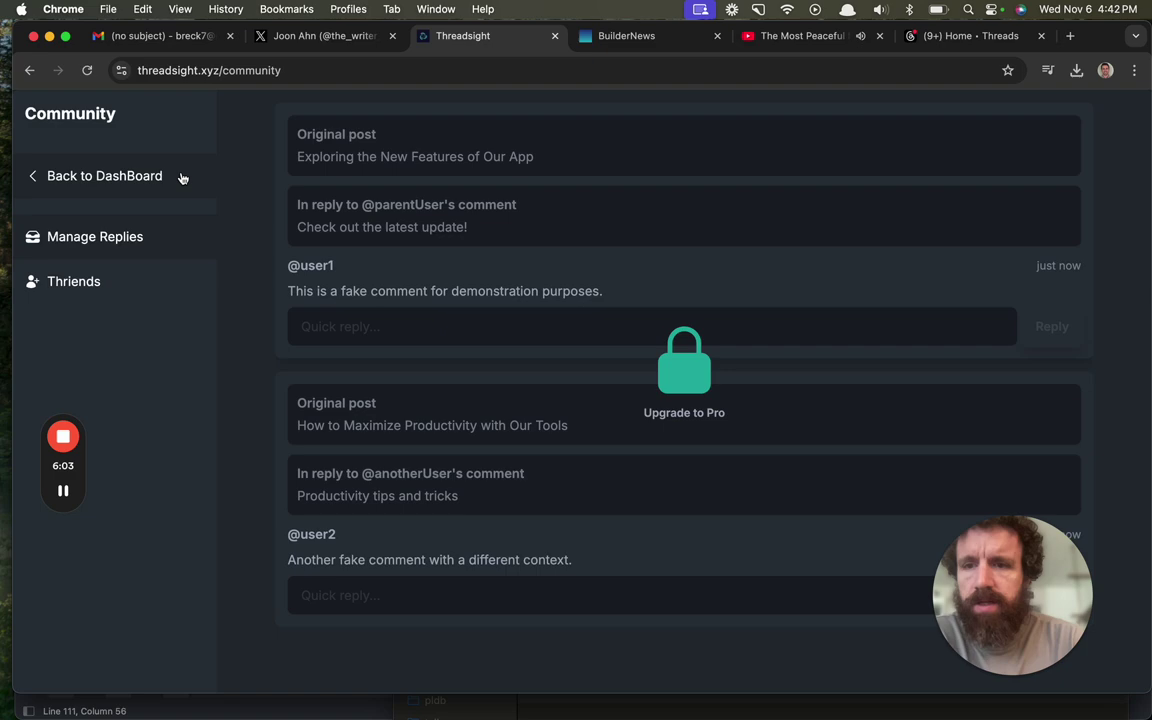
left_click(180, 177)
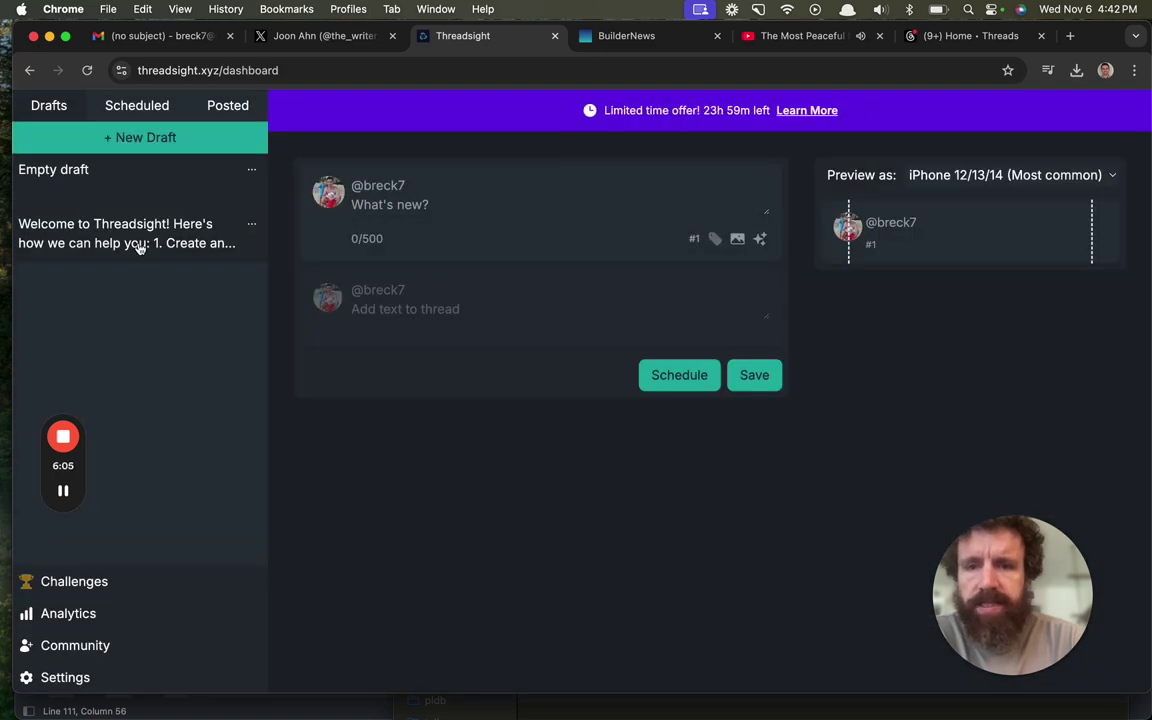
left_click(118, 116)
left_click(221, 100)
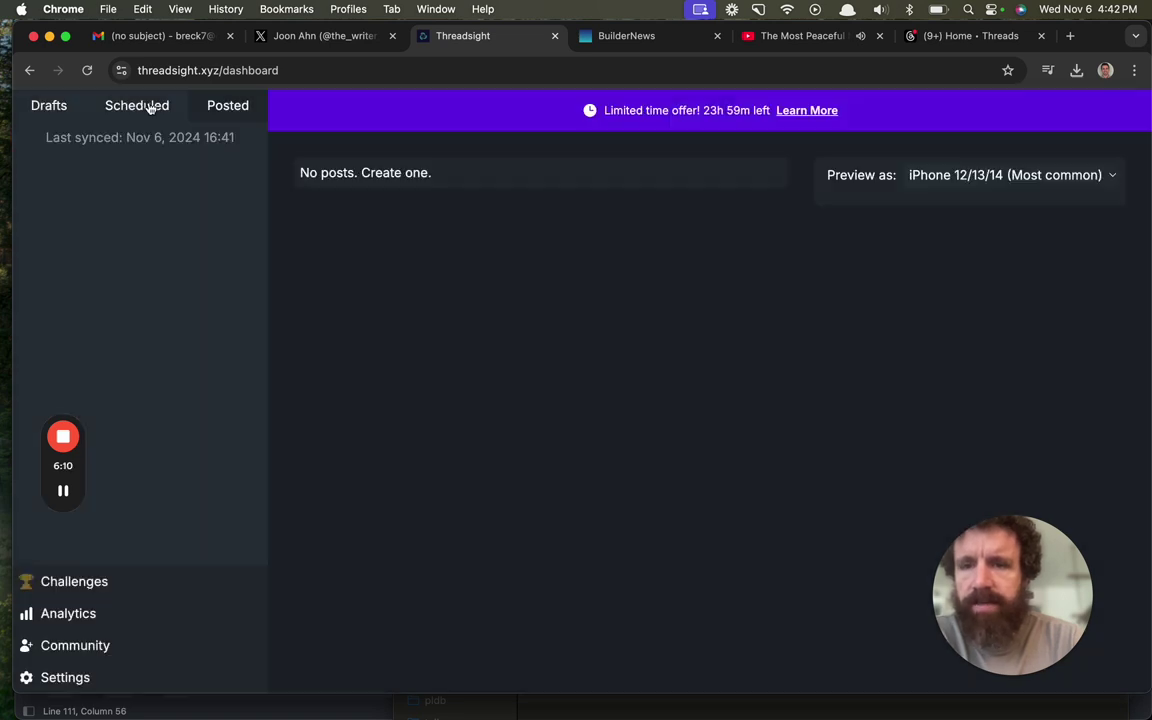
left_click(149, 107)
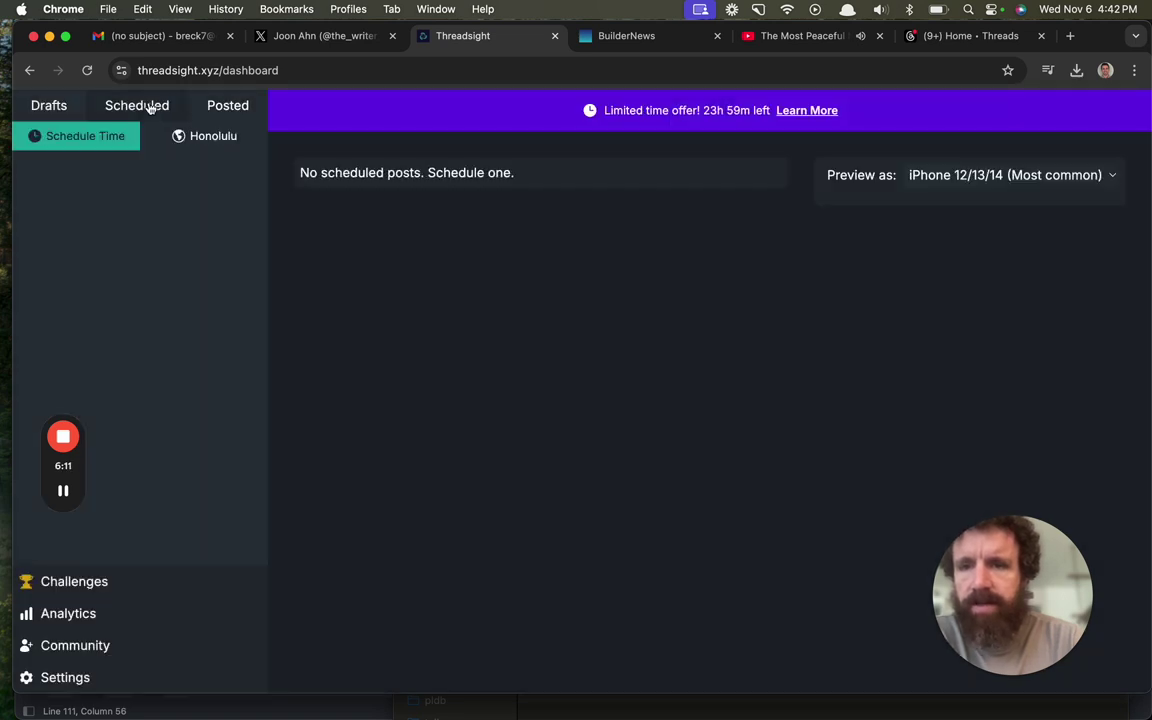
left_click(48, 110)
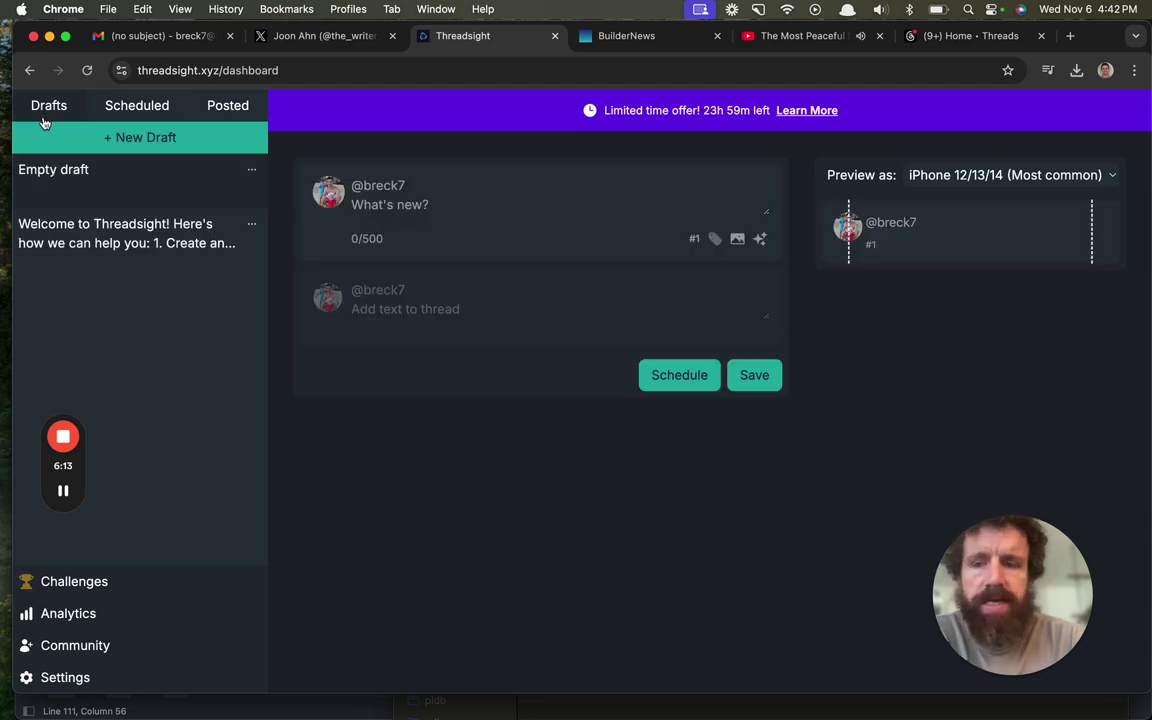
left_click(104, 647)
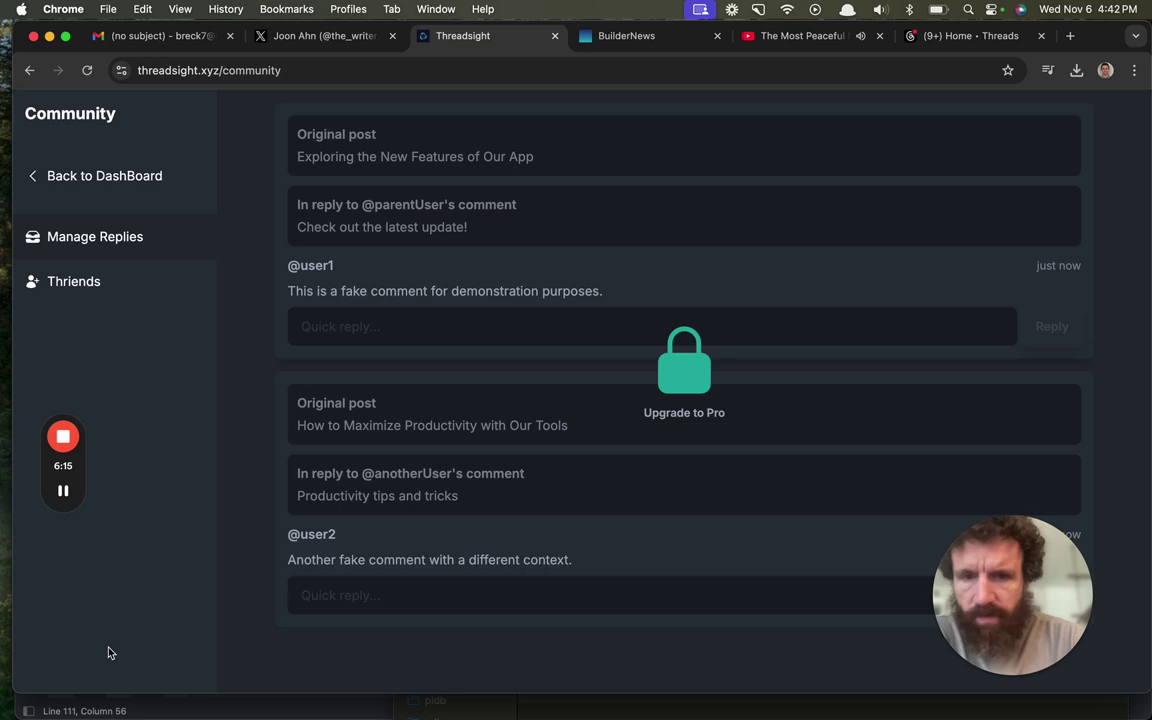
left_click(68, 283)
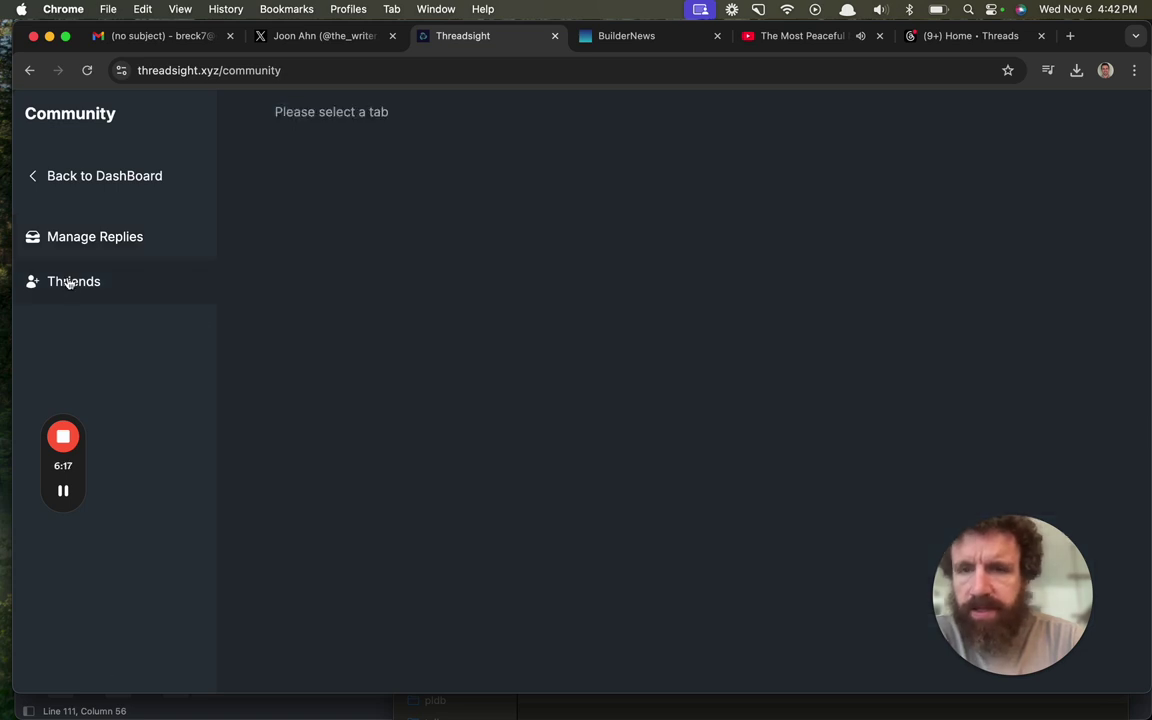
left_click(126, 188)
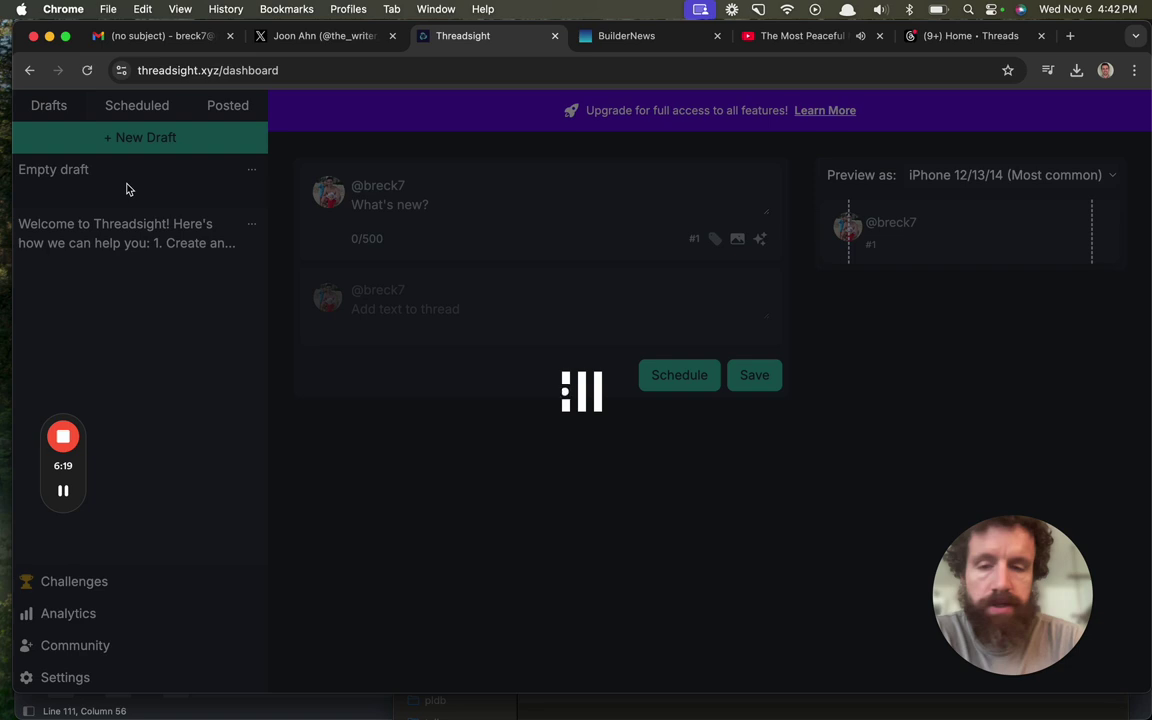
left_click(98, 684)
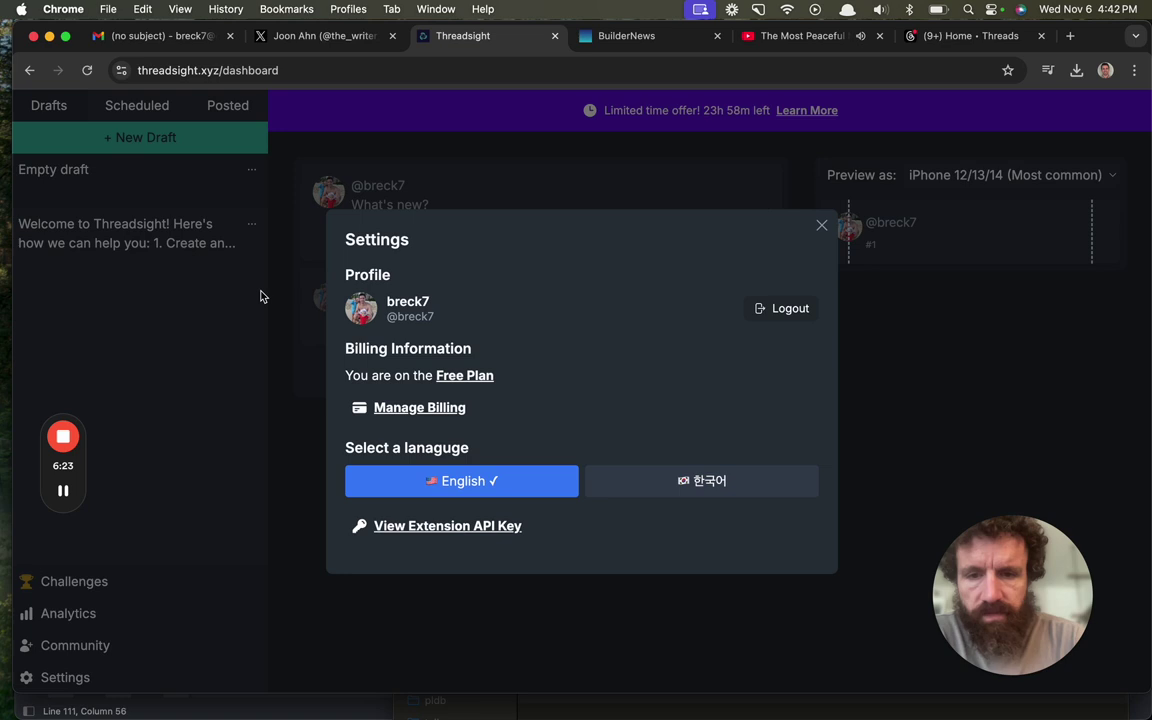
left_click(461, 651)
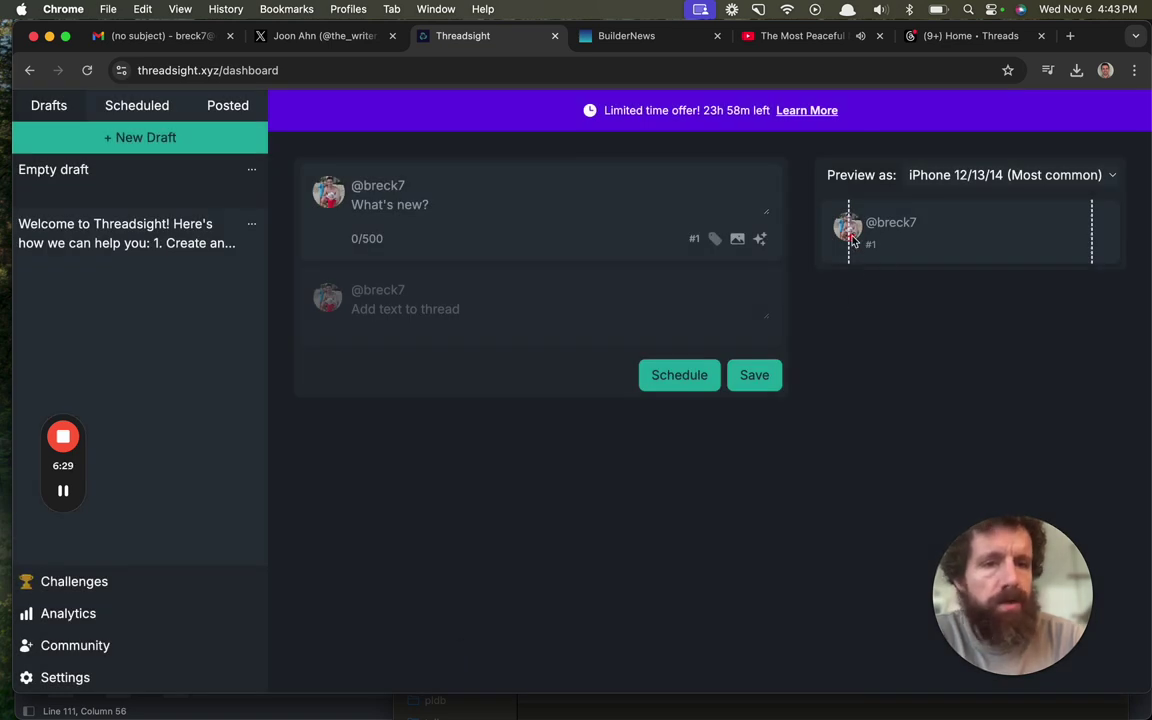
left_click_drag(851, 240, 1100, 226)
Preview the draft on iPhone 12/13 Mini and show the AI writing options (Fix Grammar, Improve Writing, etc.).
left_click(1101, 219)
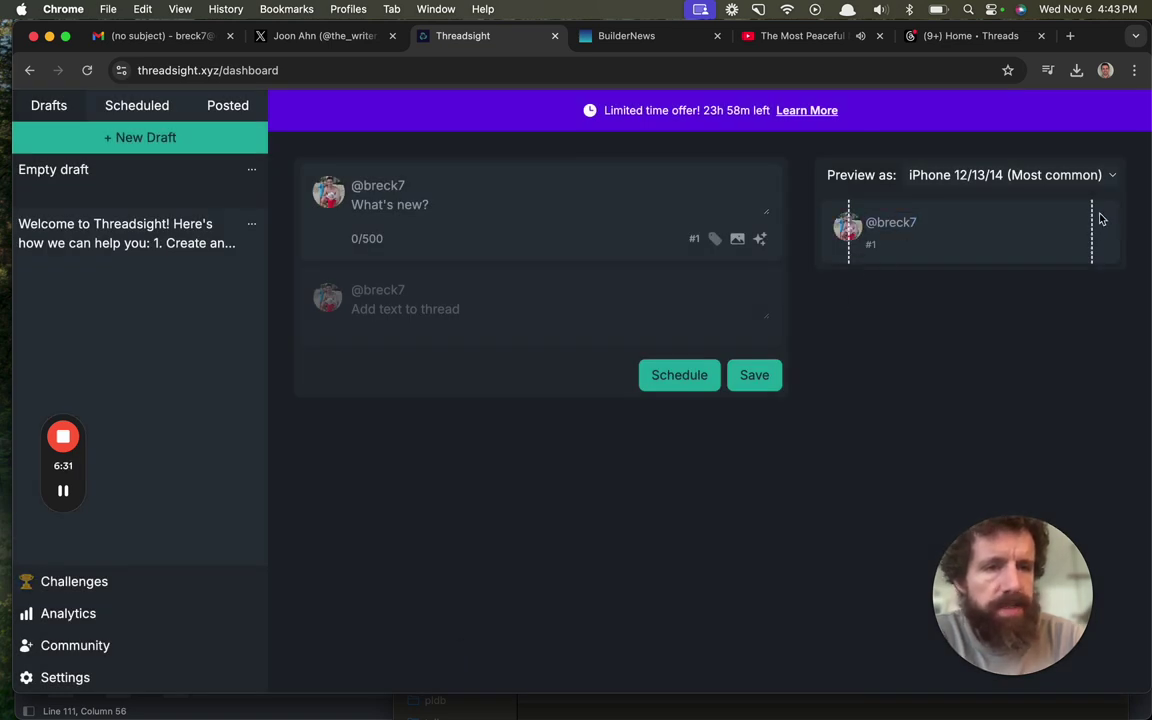
left_click(1052, 183)
left_click(1028, 216)
left_click(1035, 178)
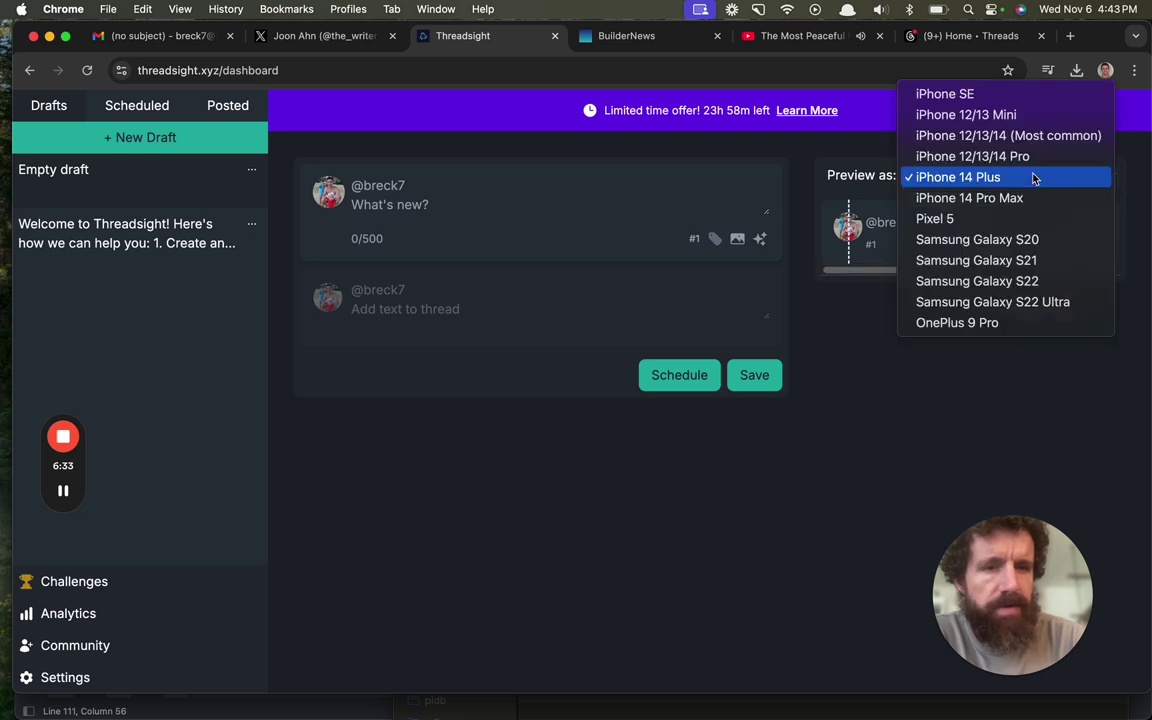
left_click(1041, 115)
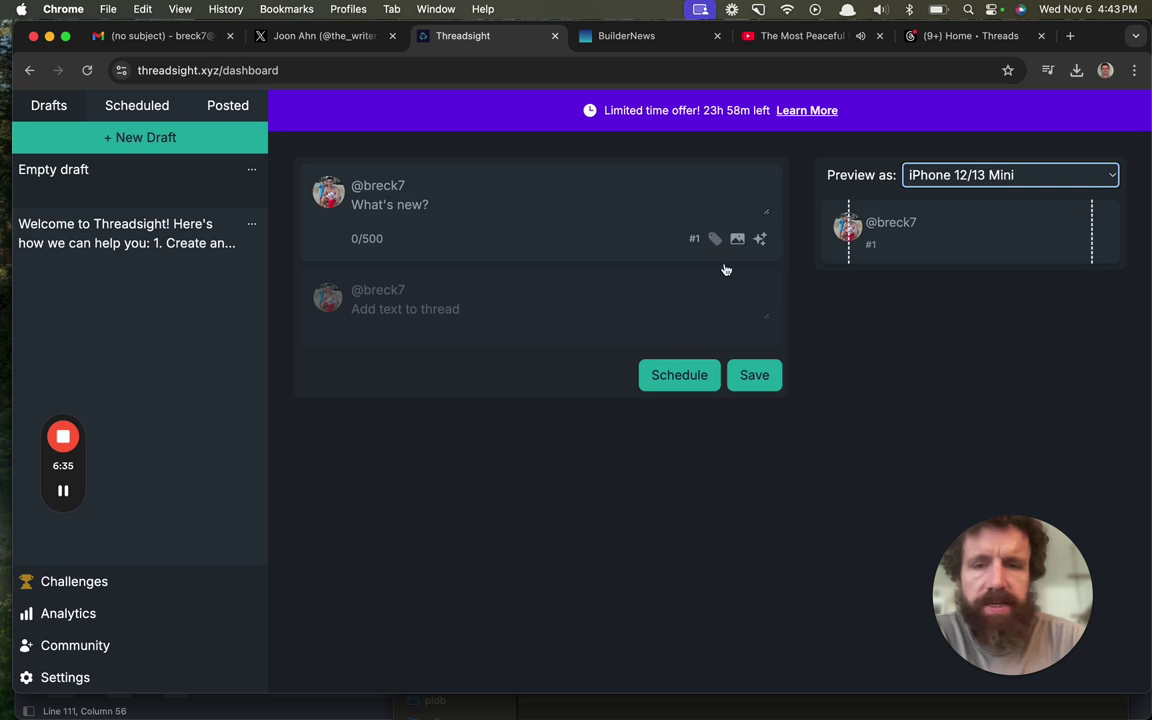
left_click(510, 247)
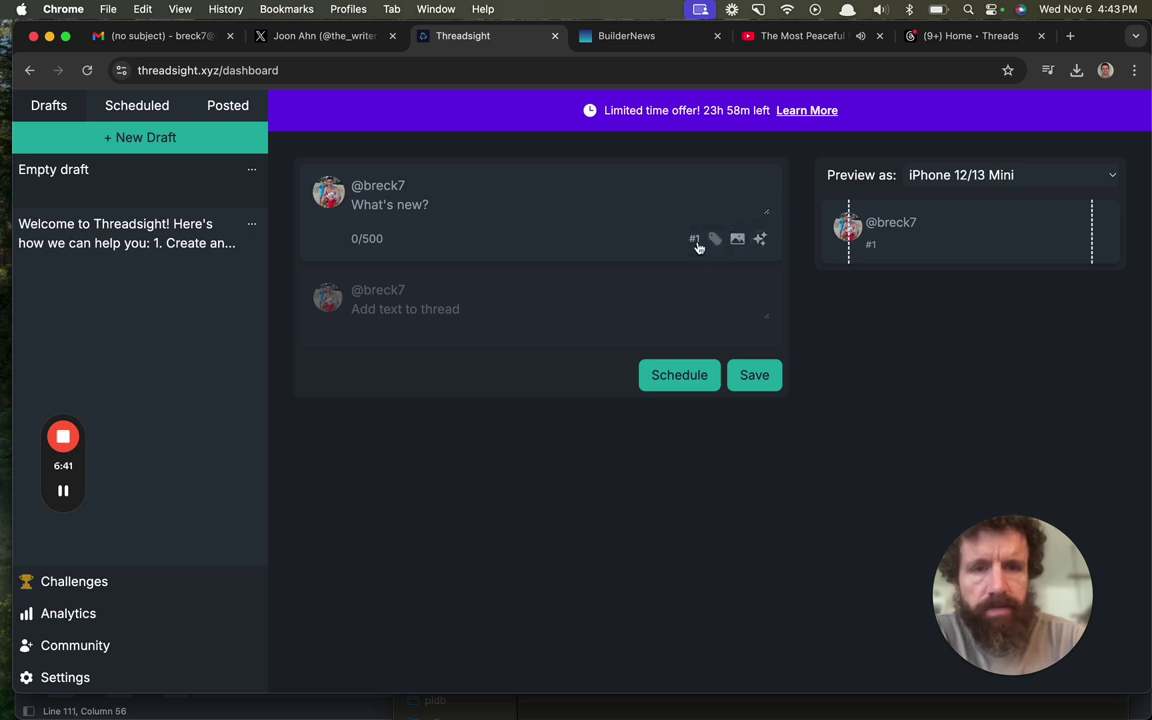
left_click(760, 239)
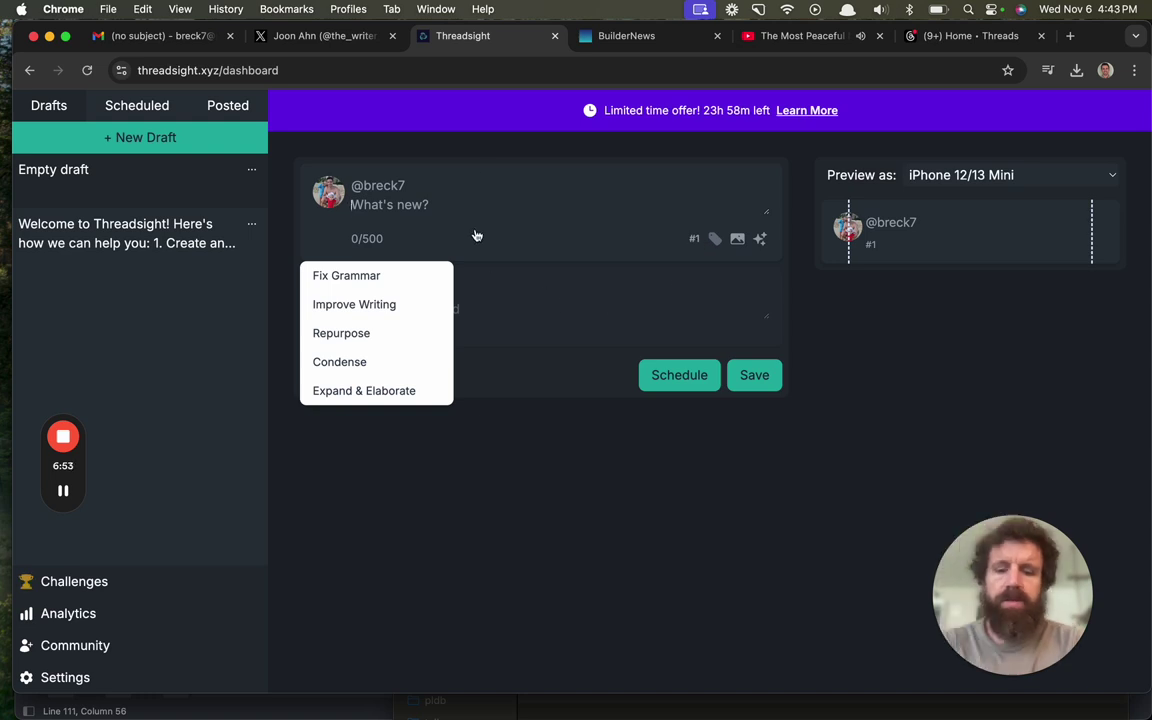
Type 'hello world from threadsight. this is a test. do not lik' into the draft, fixing the 'hellow' typo.
type("hellow or")
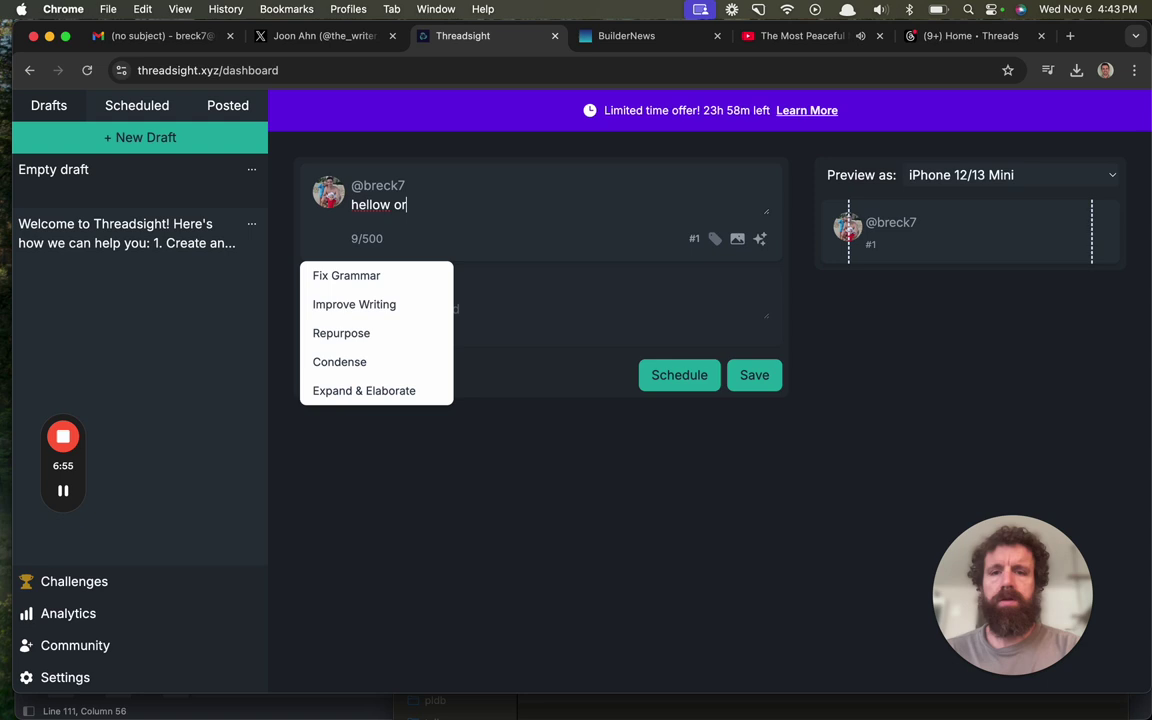
key("BackSpace")
type("world from")
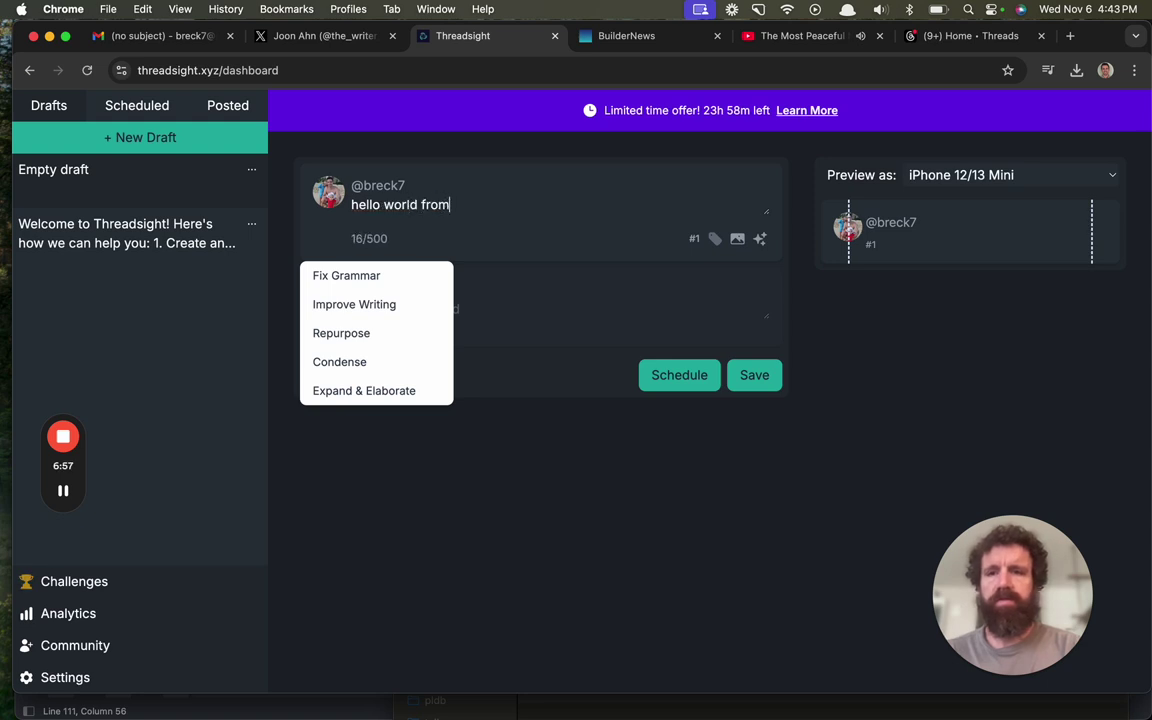
type(" threadsig")
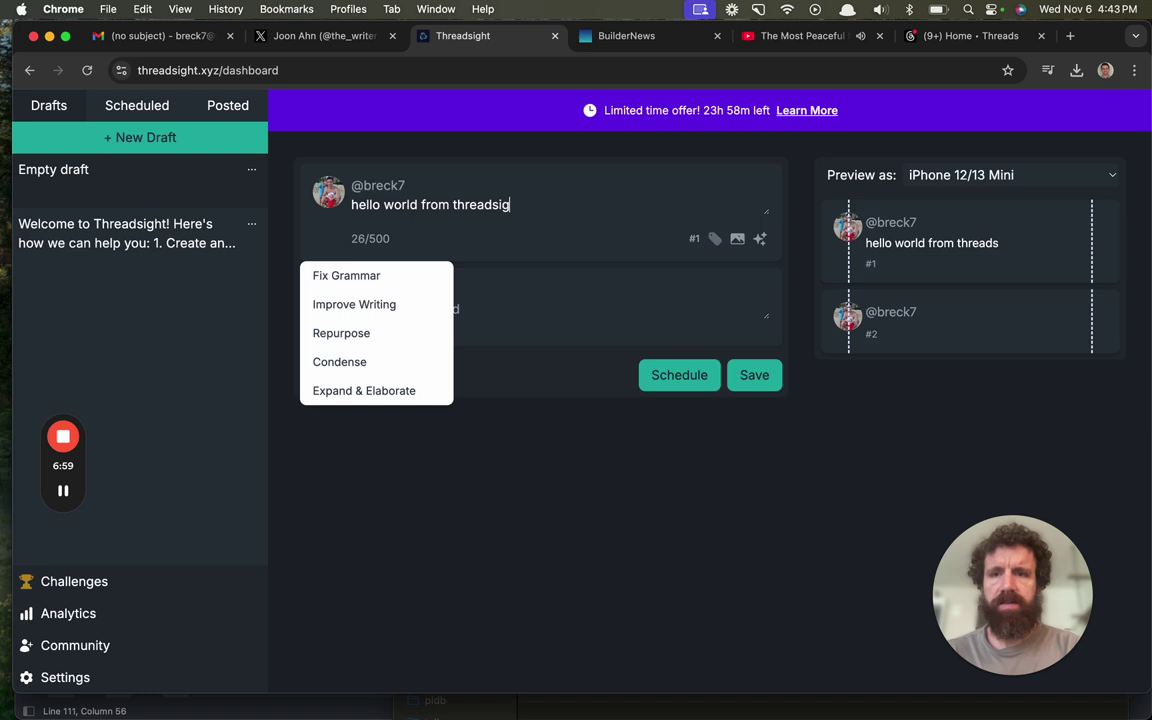
type("ht. this is a test.")
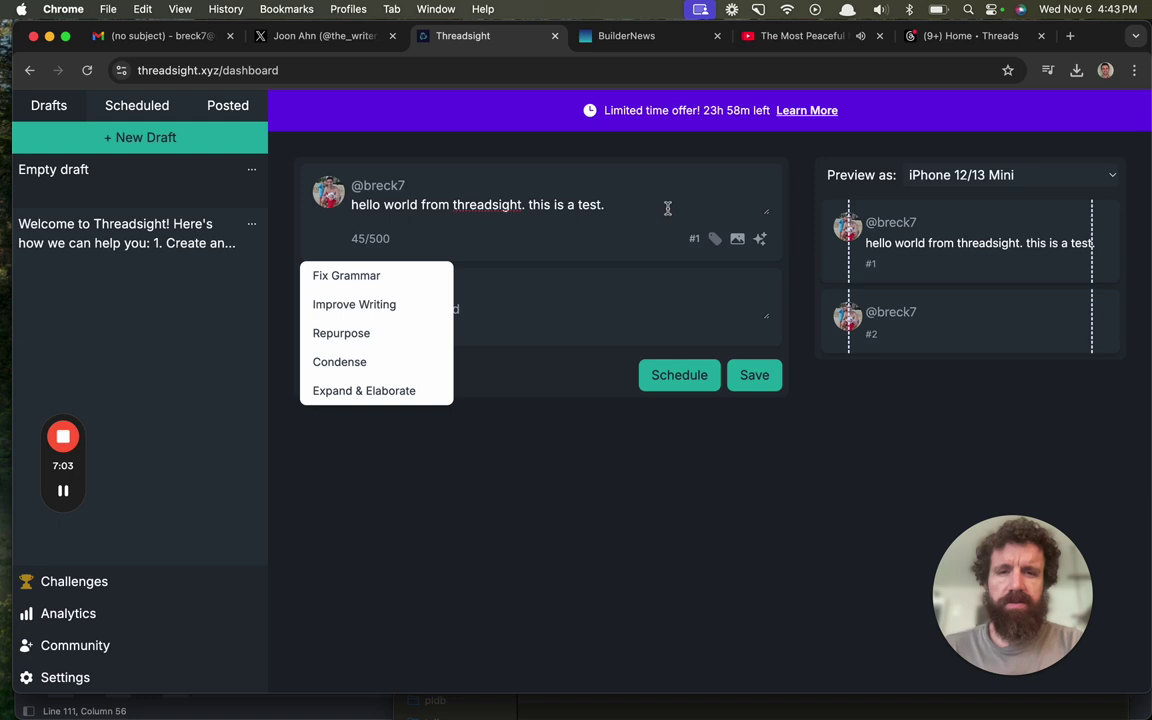
type(" do not like.")
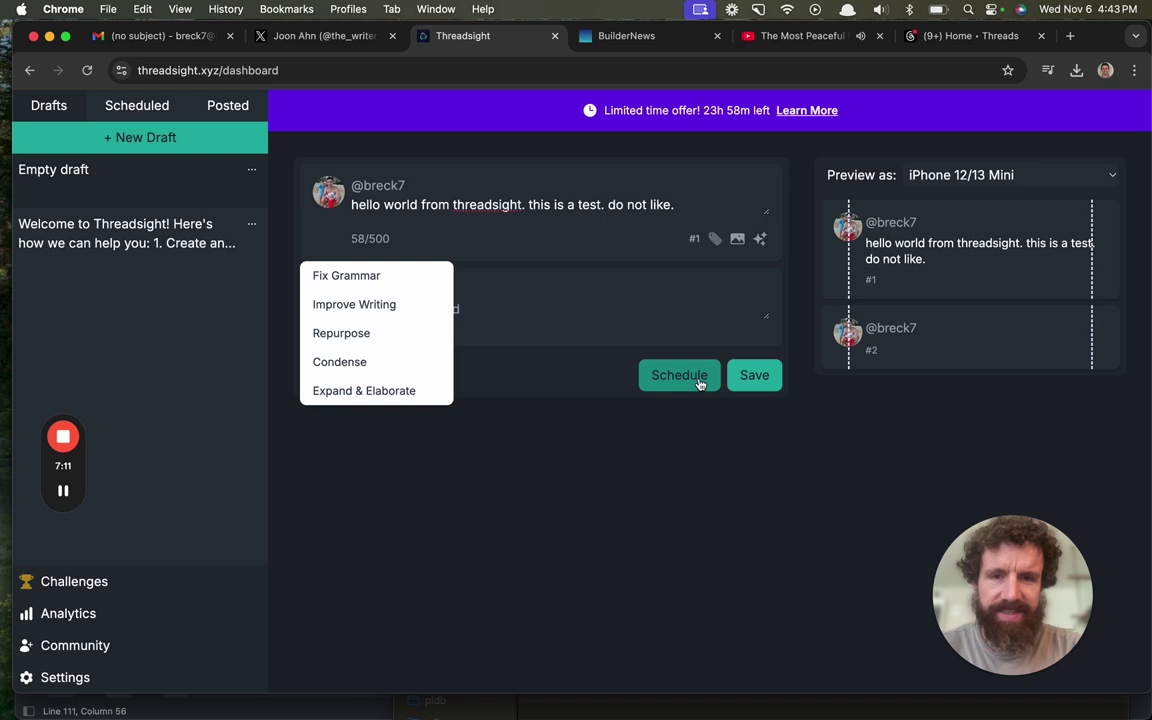
Pick hour 4, minute 45 and PM, then schedule the post for Nov 6, 2024.
left_click(700, 384)
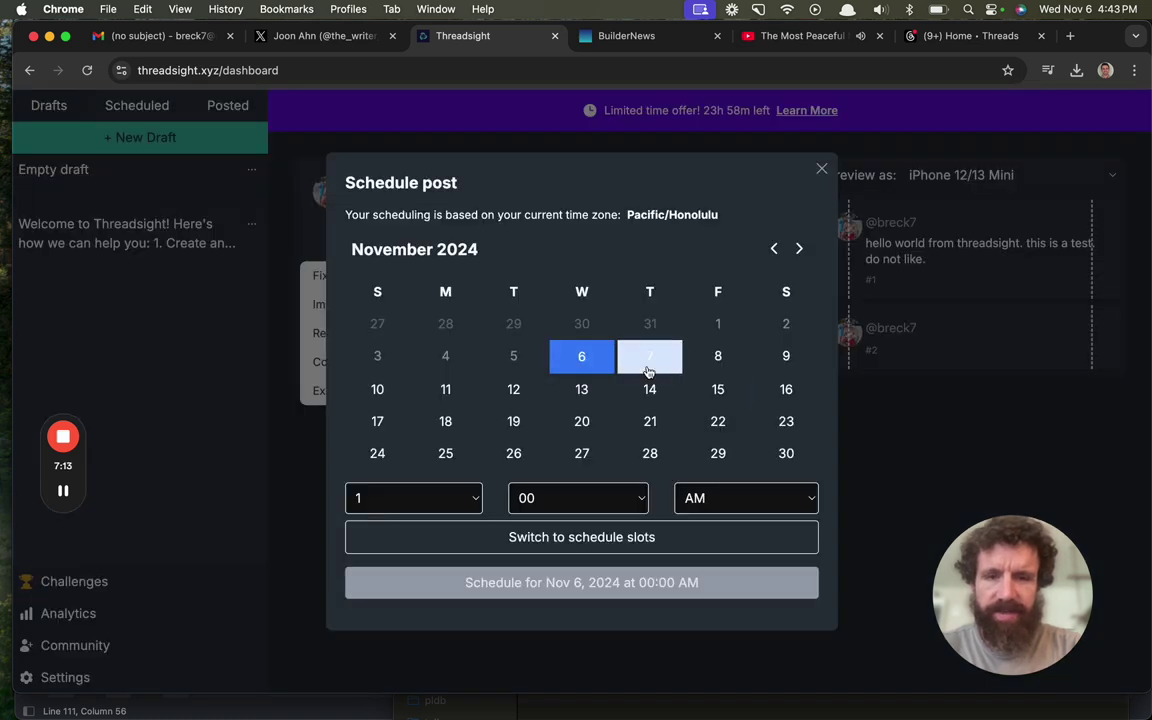
left_click(452, 507)
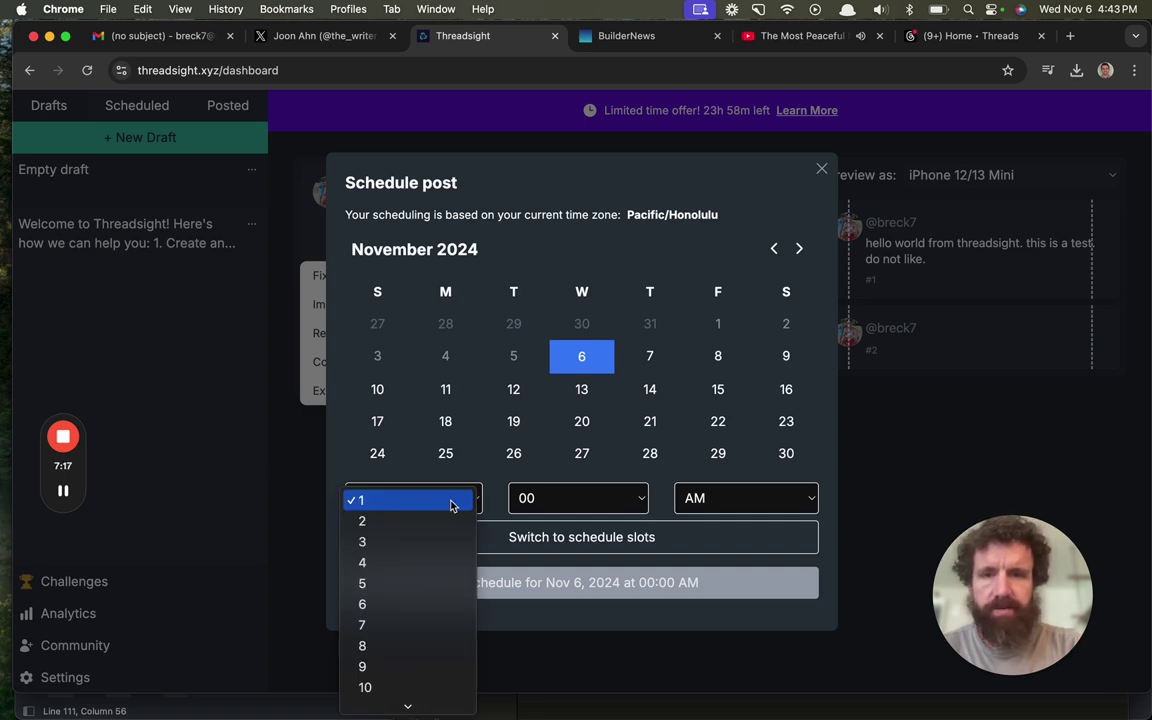
left_click(434, 565)
left_click(557, 499)
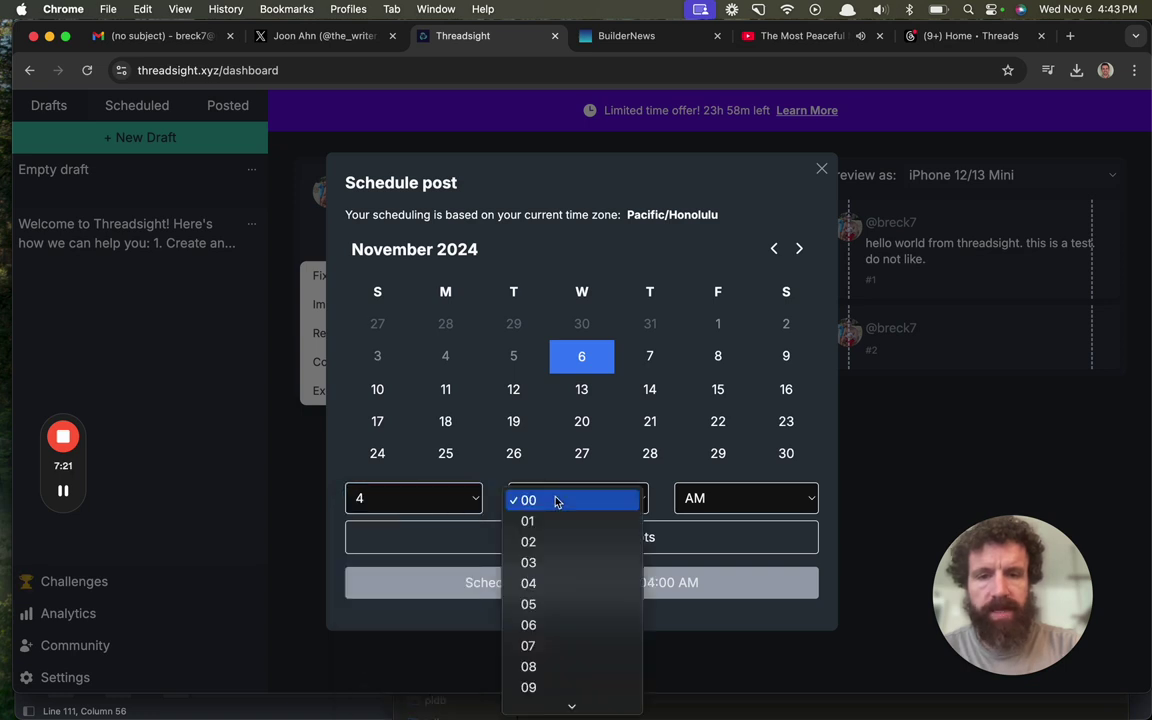
scroll(530, 622, "down", 10)
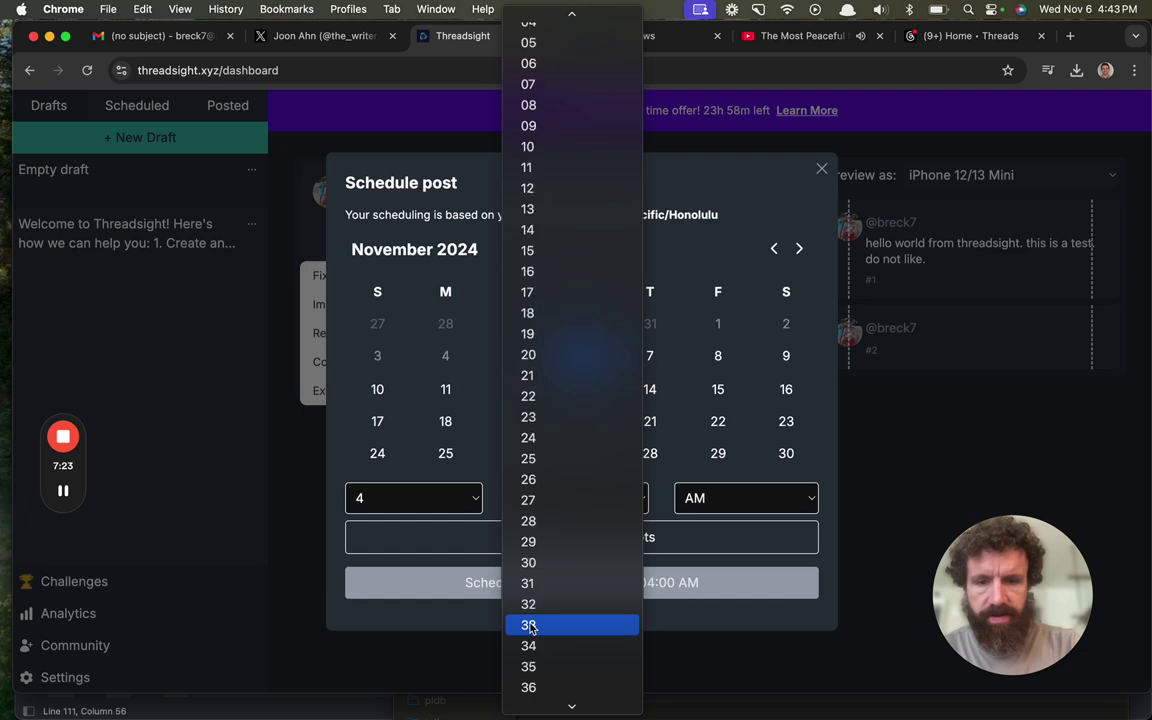
scroll(530, 625, "down", 3)
left_click(550, 566)
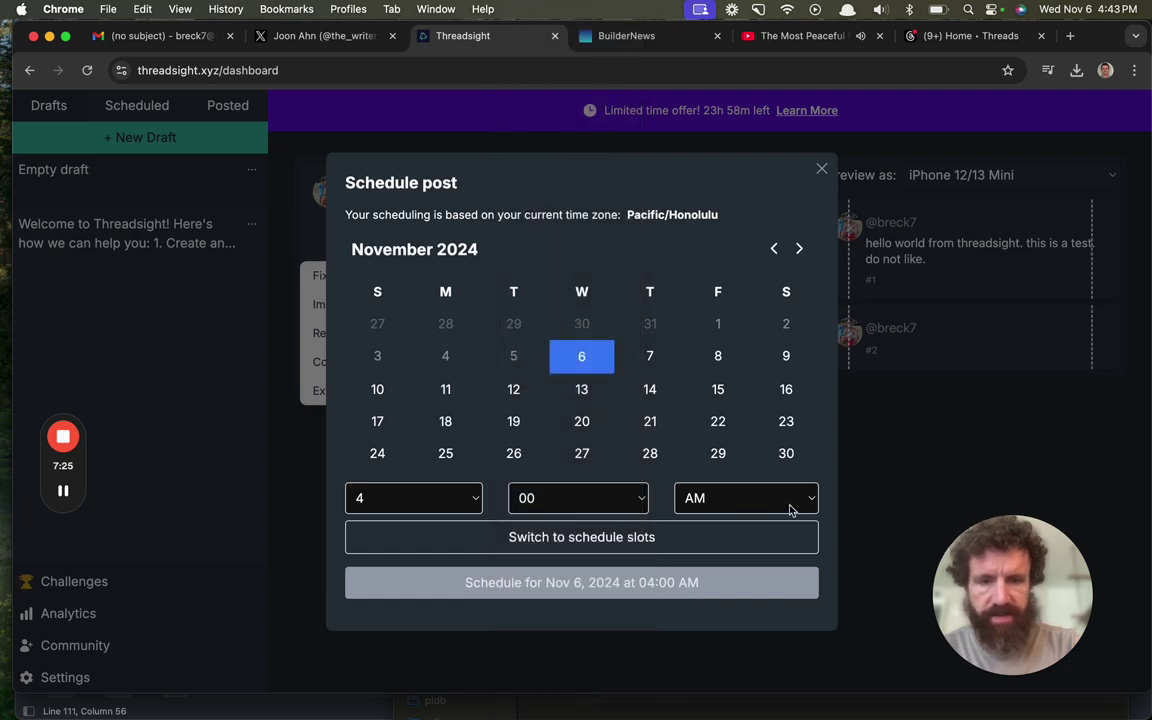
left_click(788, 505)
left_click(730, 521)
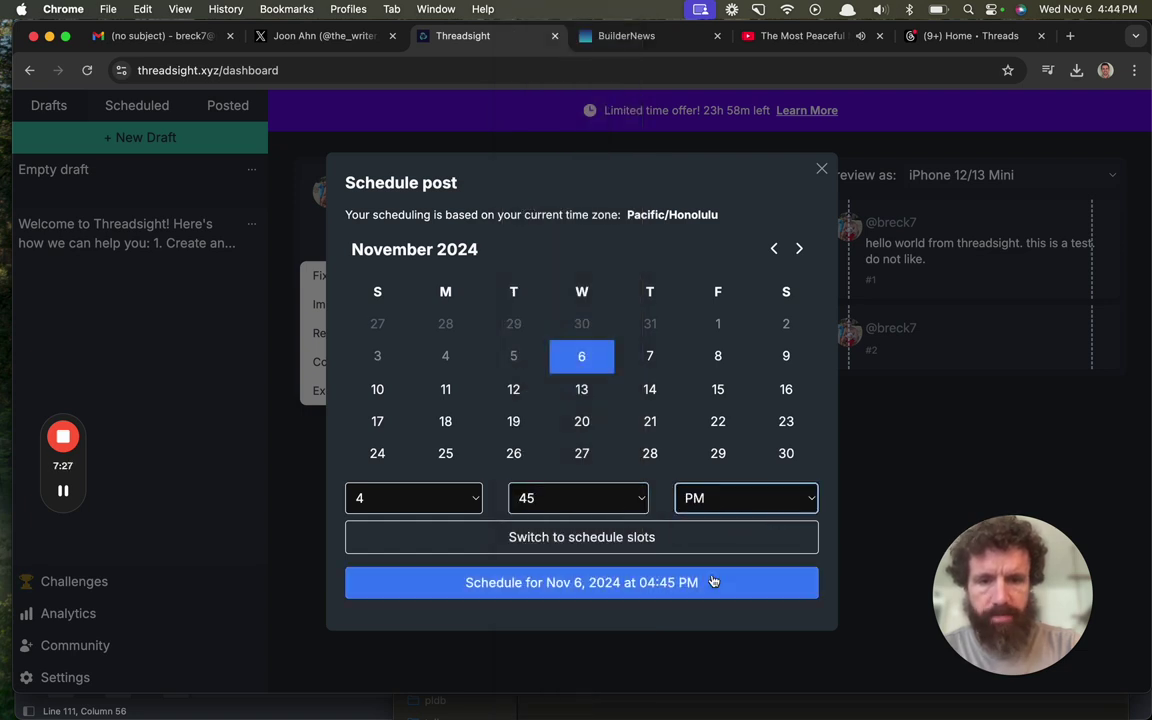
left_click(639, 584)
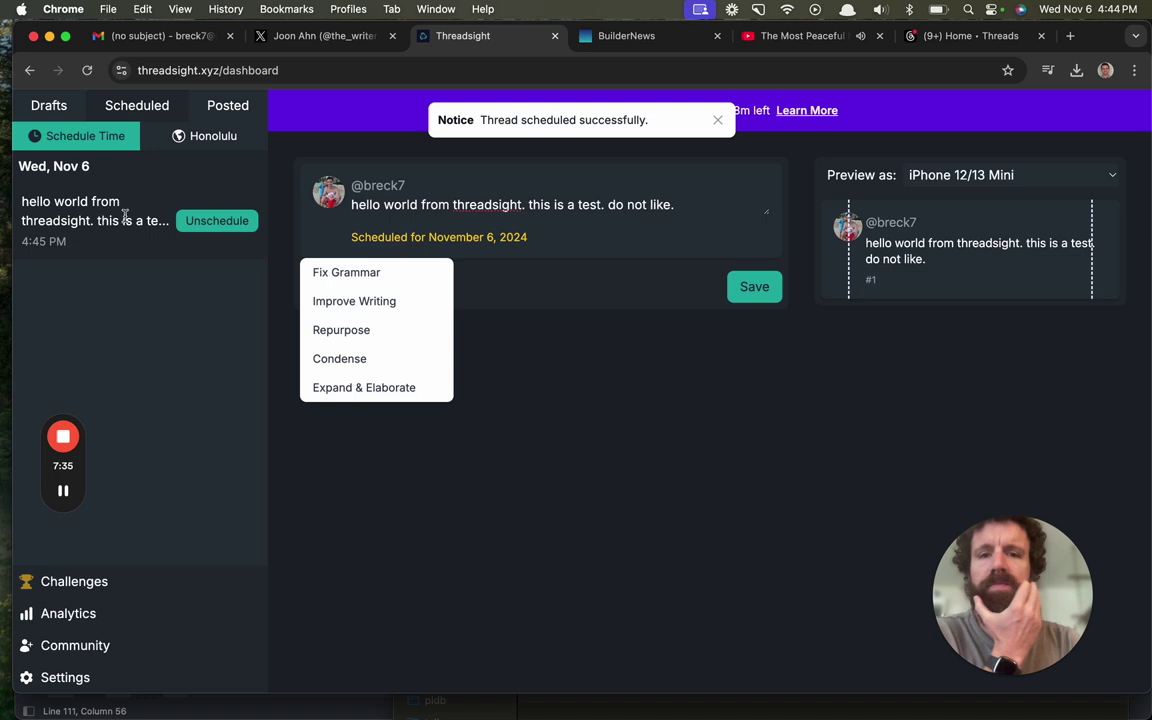
Select the 4:45 PM scheduled time under the queued post in the sidebar, then deselect it.
triple_click(40, 242)
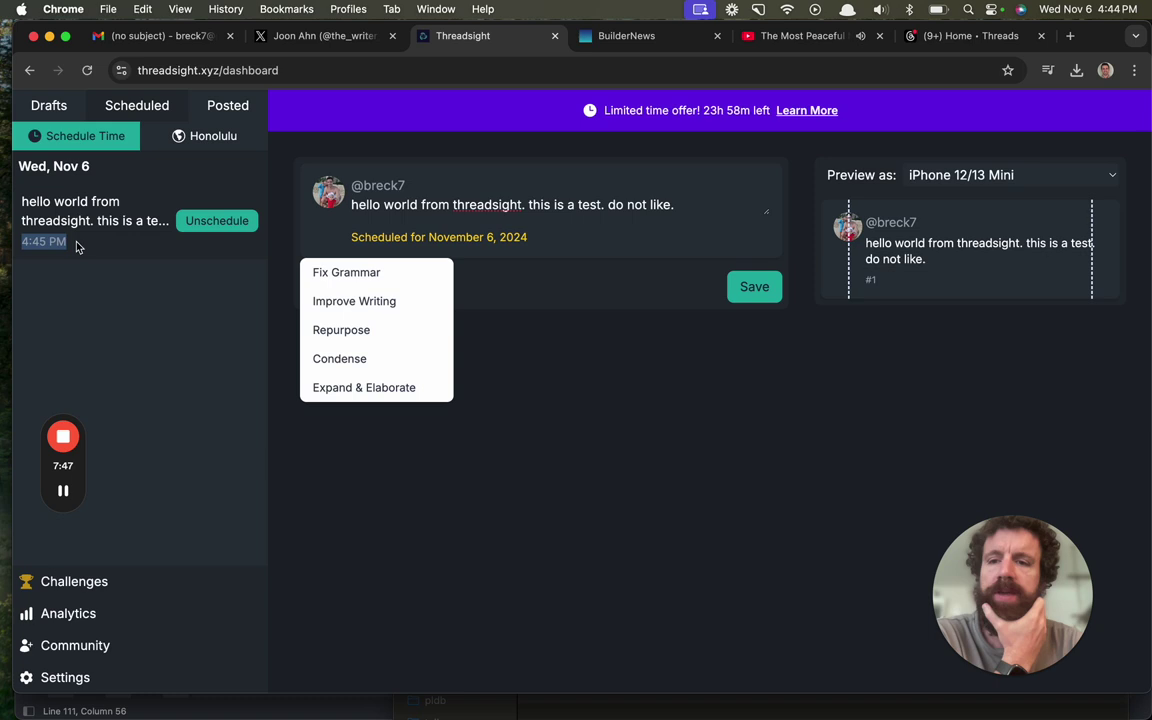
left_click(112, 253)
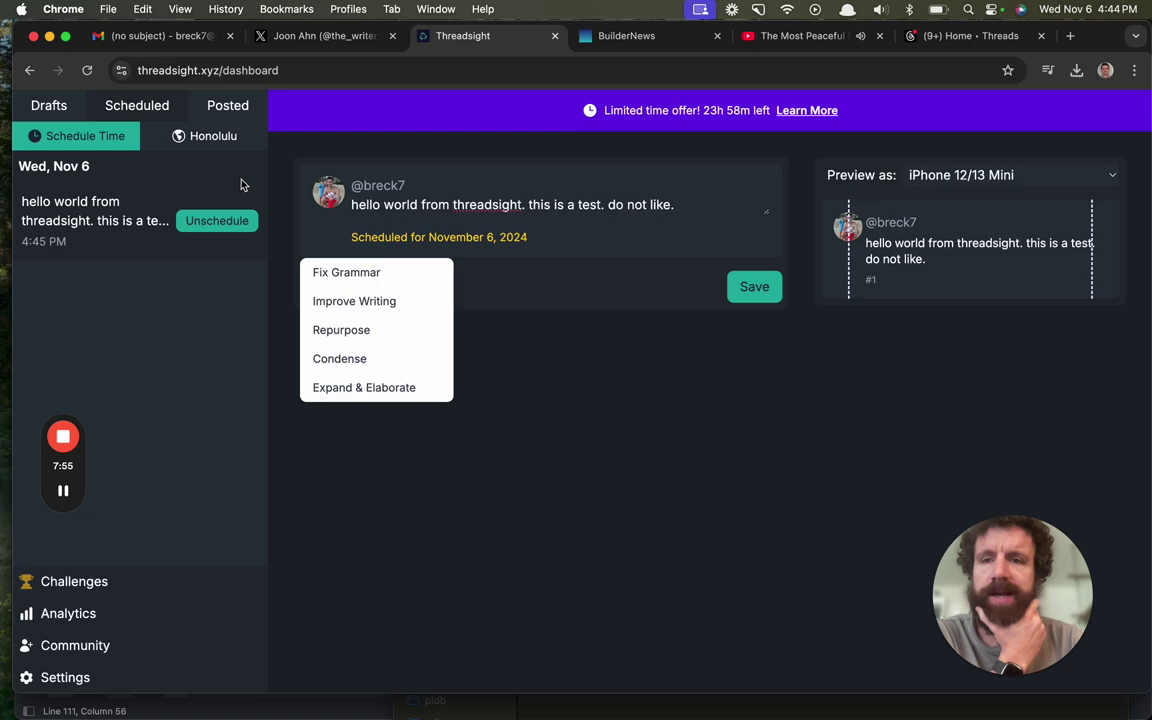
In a new tab, search Google for threads and open the Threads website from the results.
key("cmd+t")
type("tr")
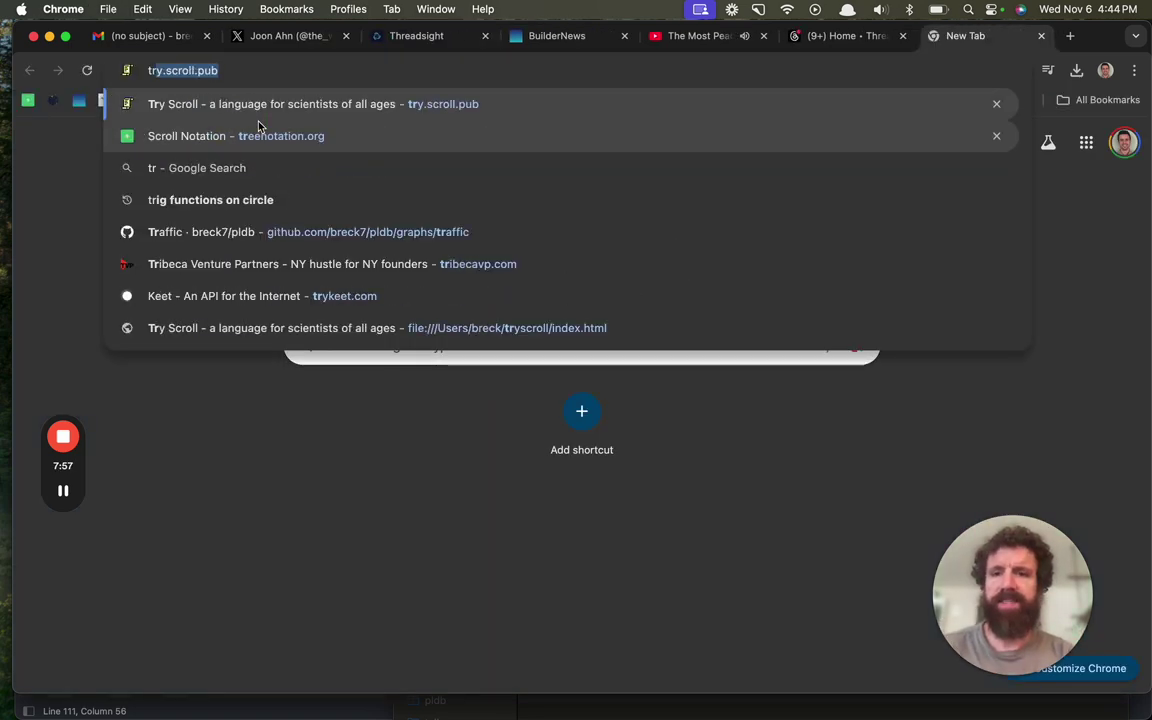
key("BackSpace")
type("h")
key("BackSpace")
type("hreads")
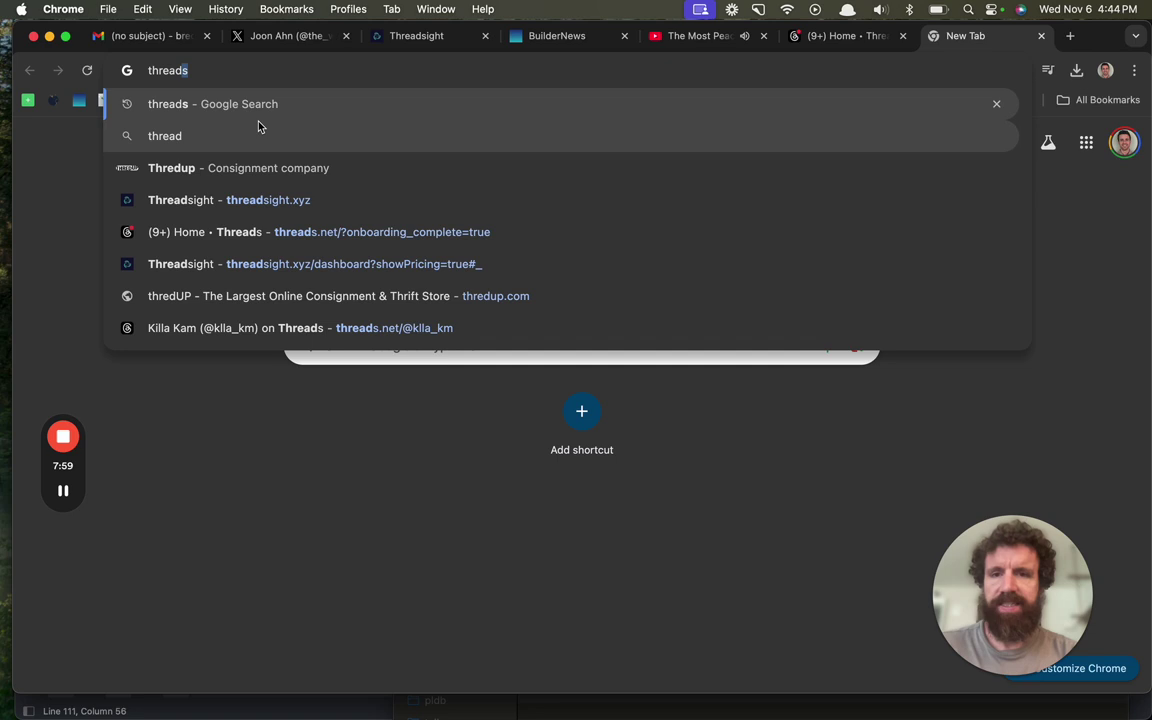
key("Return")
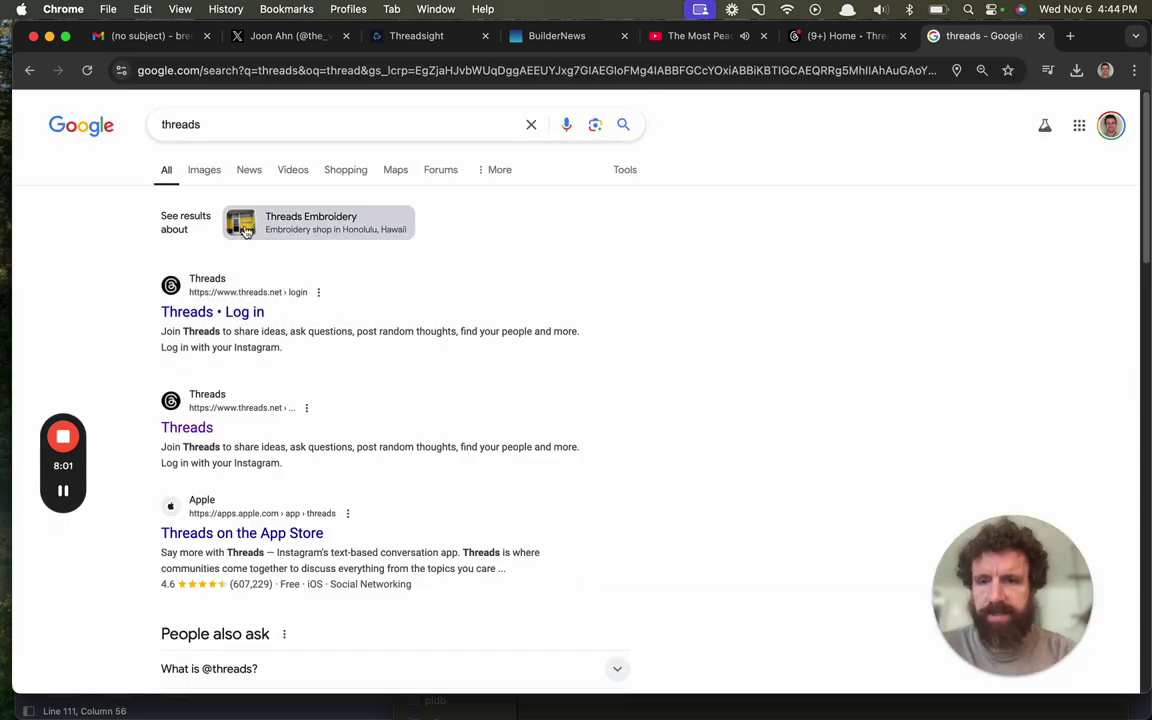
left_click(207, 428)
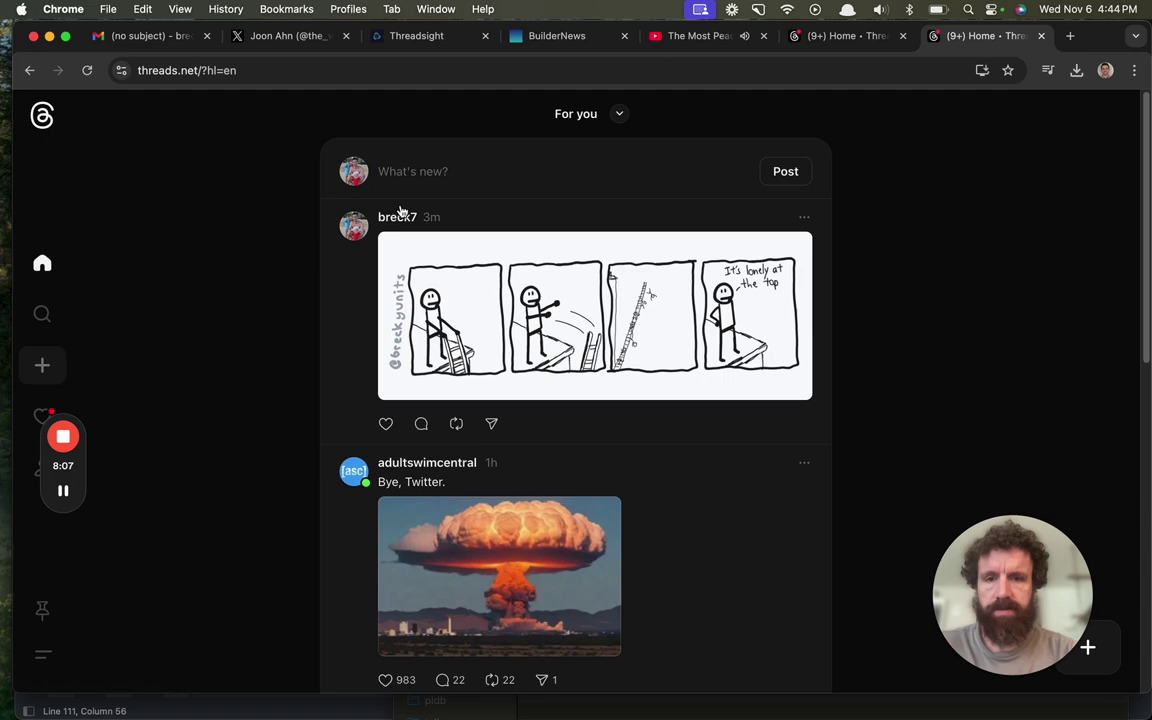
Open the account's own Threads profile and scroll through its ladder, cow and CSV comic posts.
left_click(398, 217)
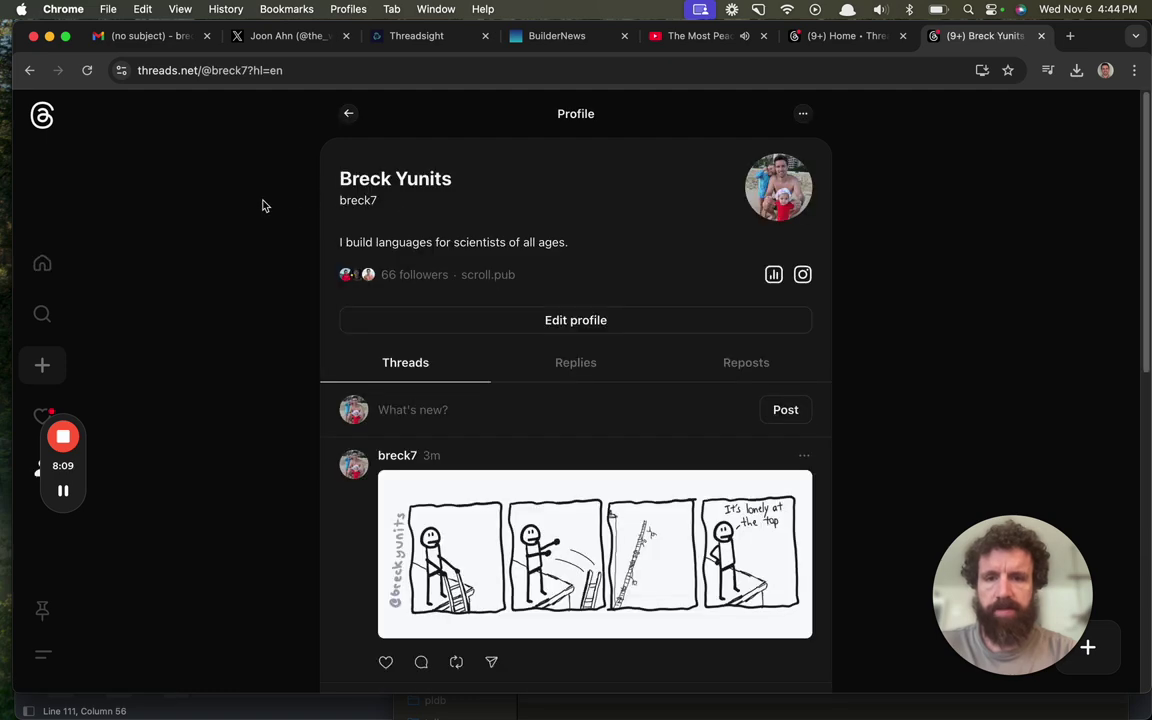
scroll(263, 205, "down", 7)
scroll(263, 205, "up", 7)
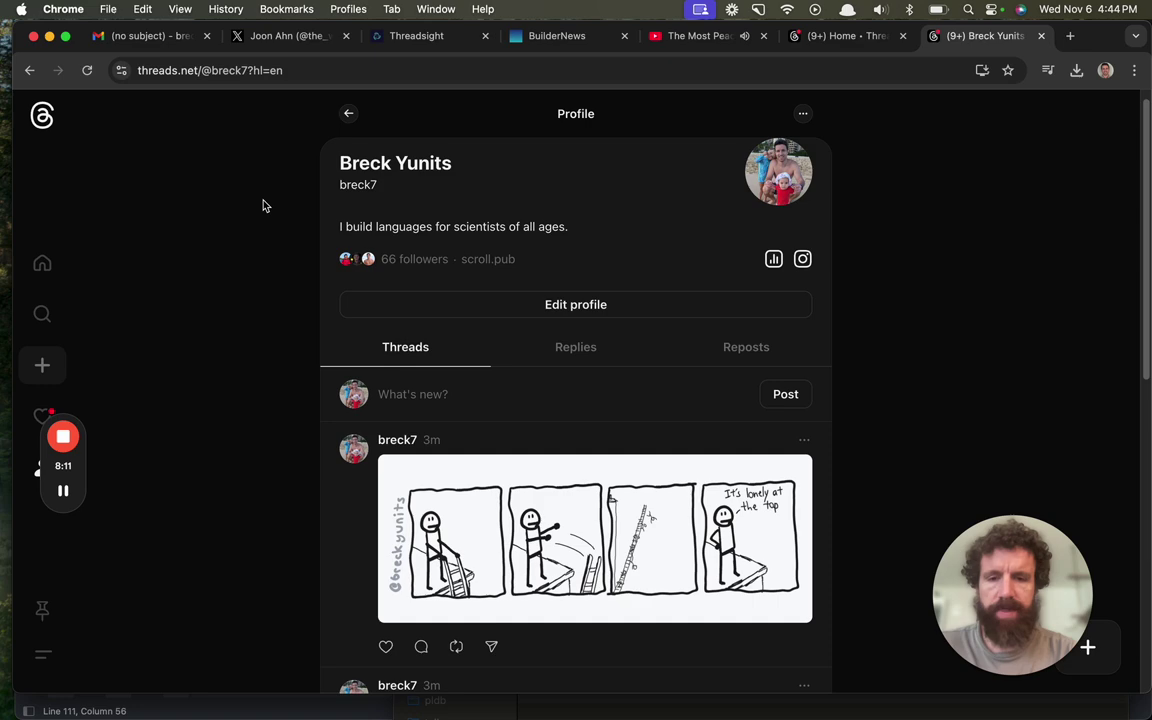
scroll(263, 205, "down", 5)
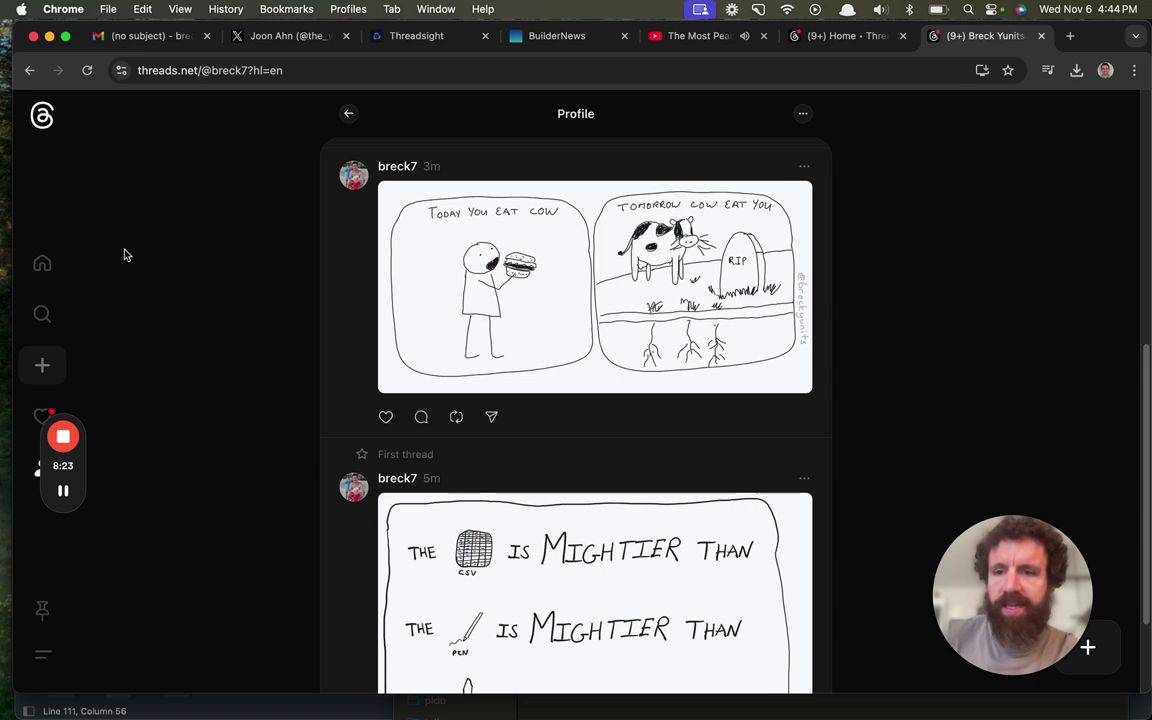
Scroll through the Threads activity notifications.
left_click(32, 419)
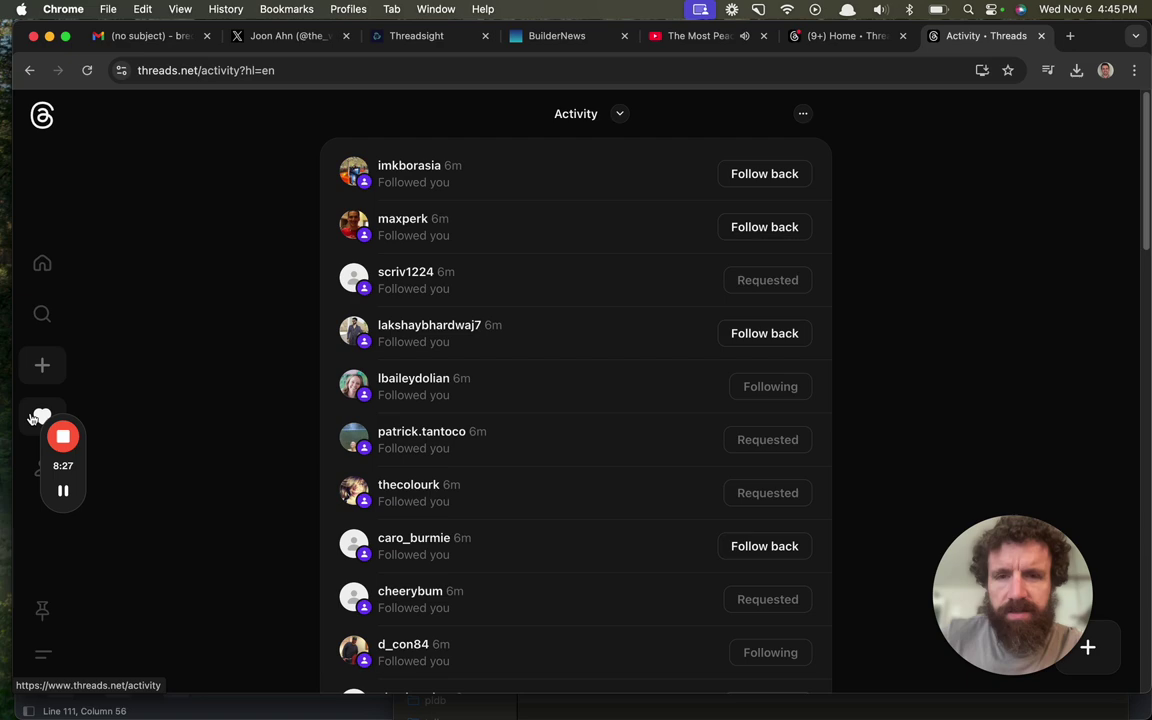
scroll(478, 301, "down", 10)
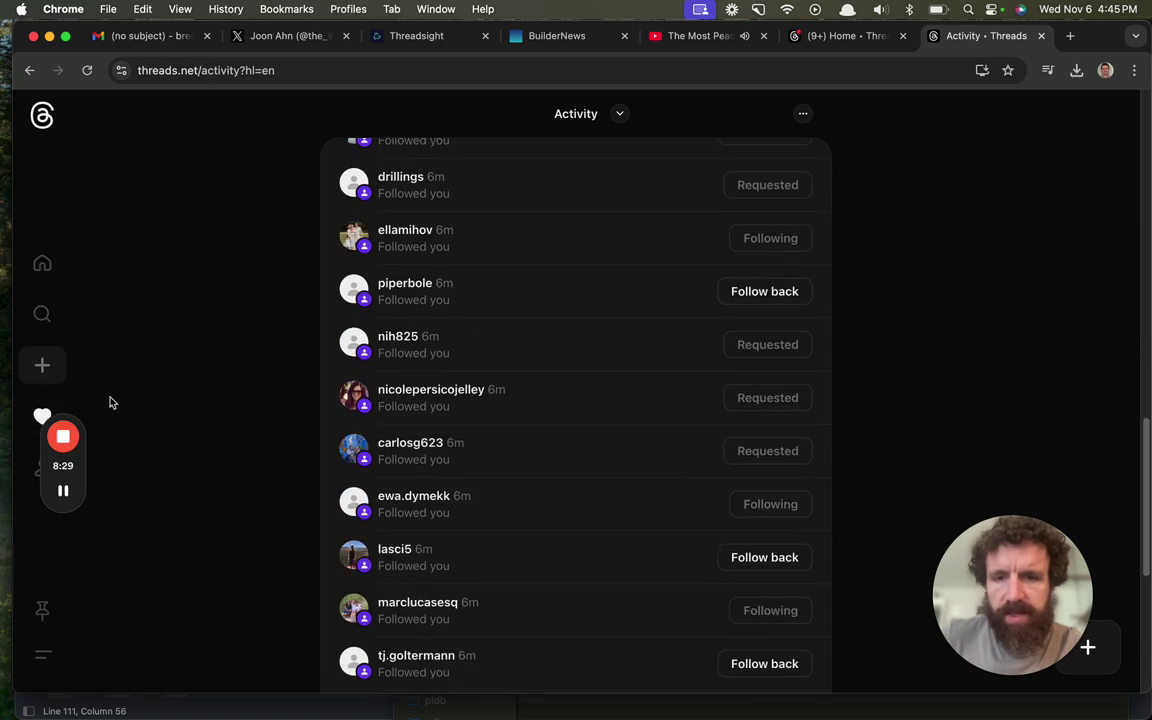
left_click_drag(72, 468, 96, 631)
scroll(259, 532, "down", 3)
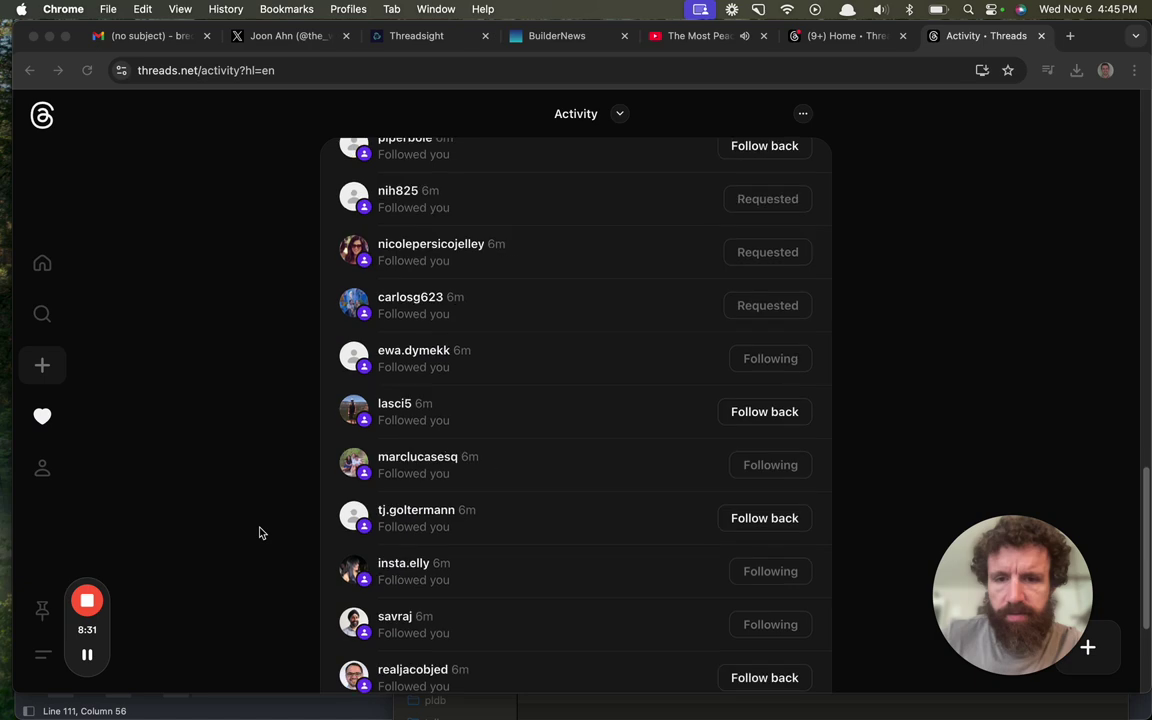
scroll(259, 532, "down", 4)
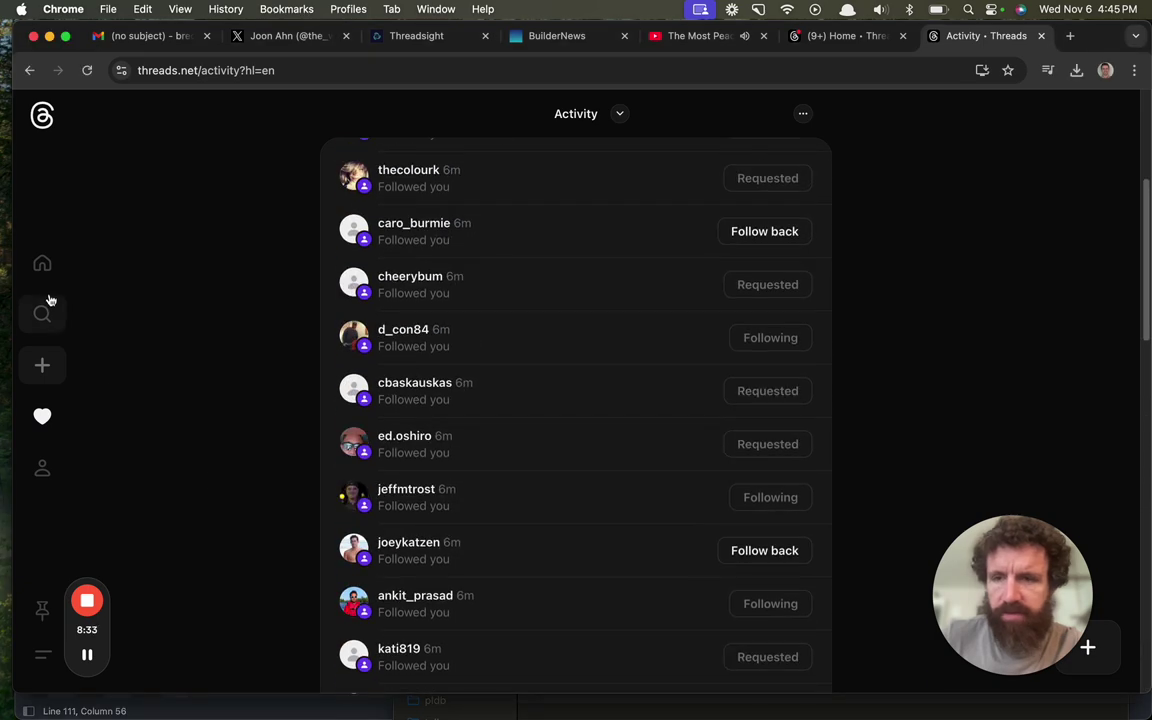
Reload the For you home feed until the hello world test post shows, then leave Threads.
left_click(42, 263)
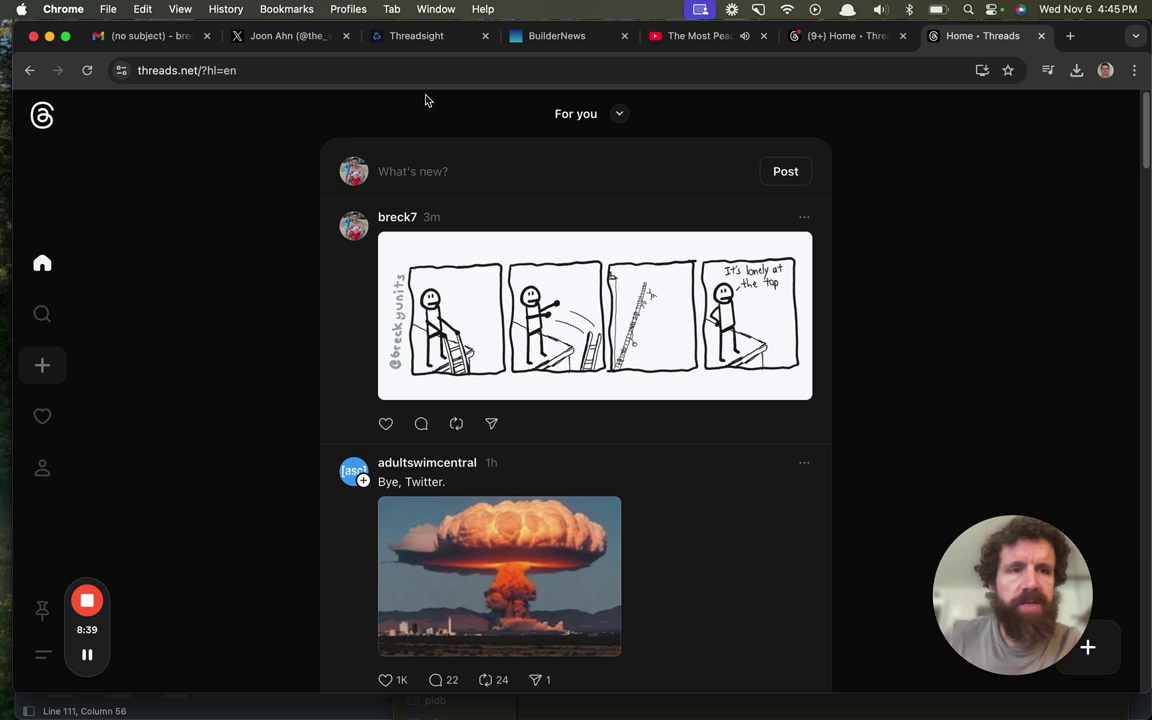
left_click(25, 70)
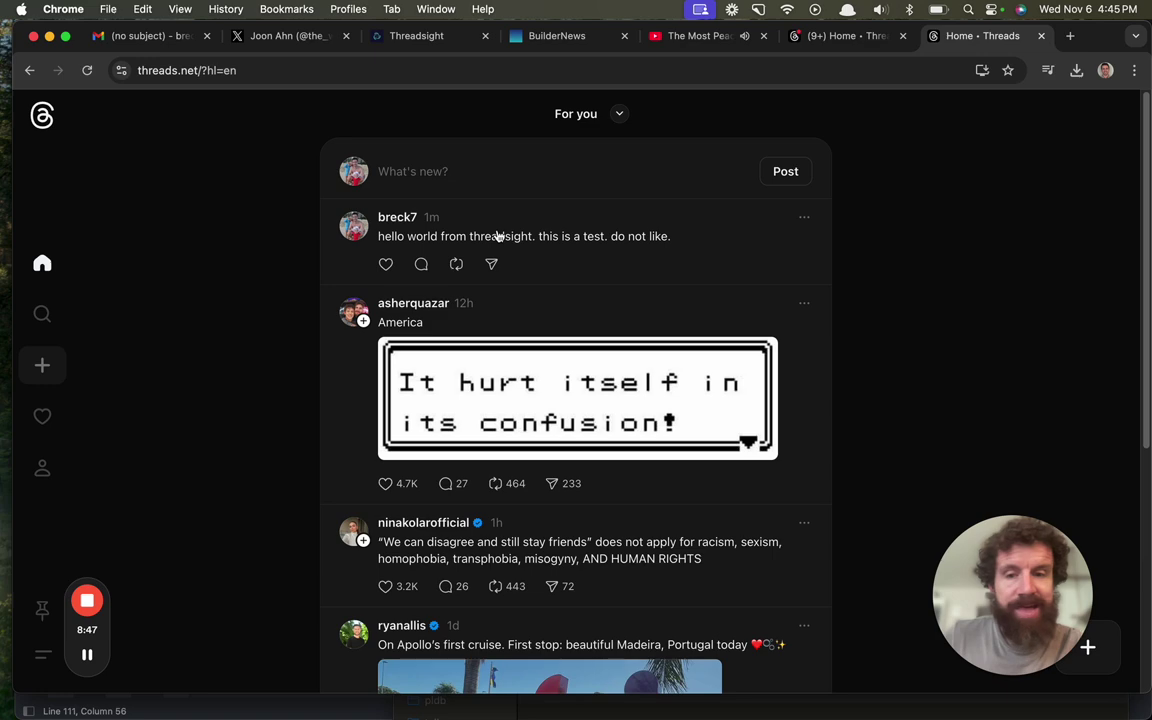
left_click(337, 45)
In Threadsight, review the Posted, Scheduled and Drafts lists, confirming no posts remain scheduled.
left_click(376, 45)
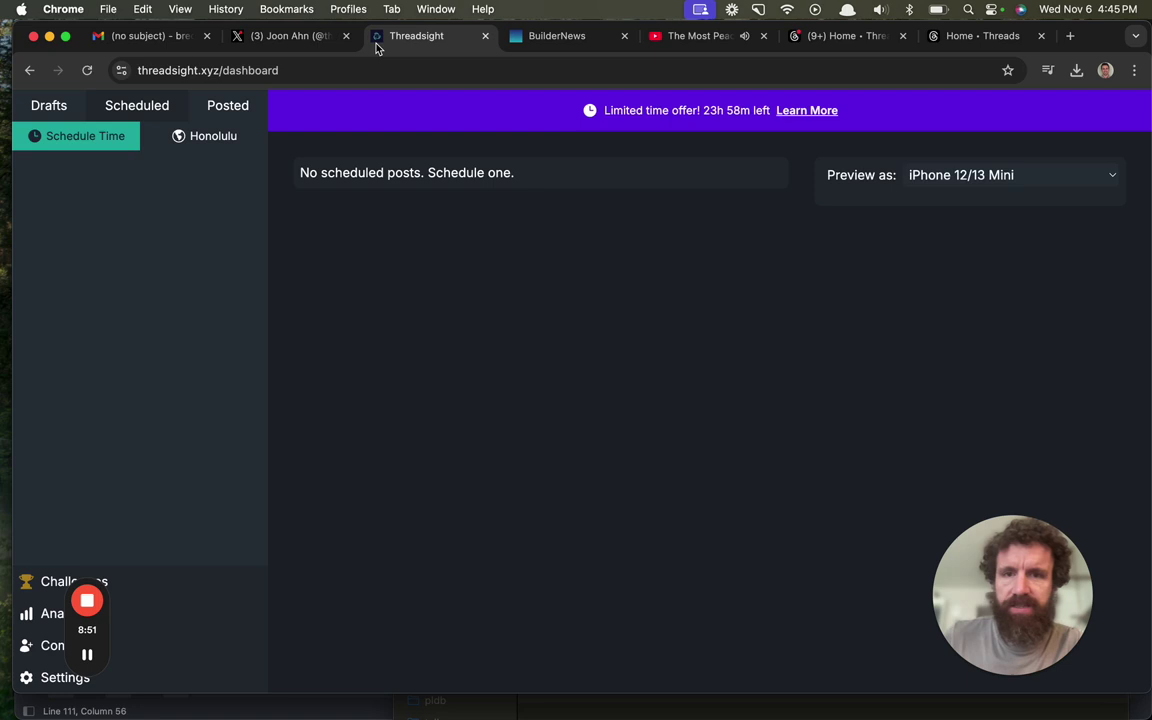
left_click(229, 127)
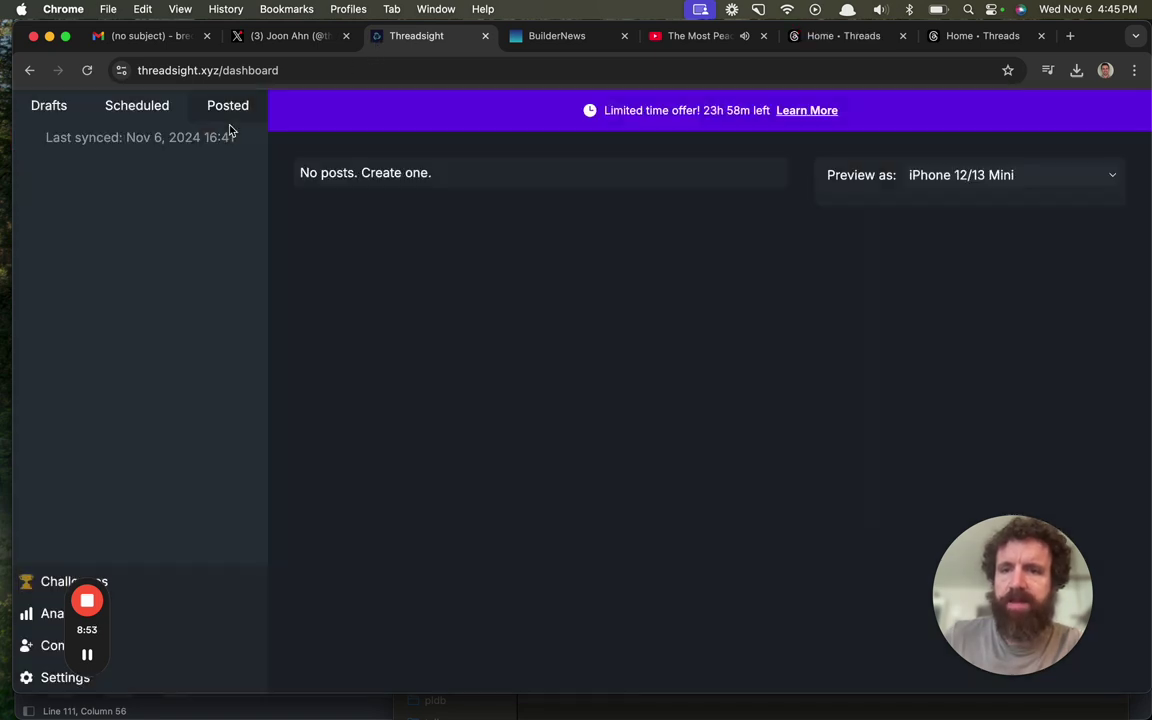
left_click(165, 115)
left_click(63, 117)
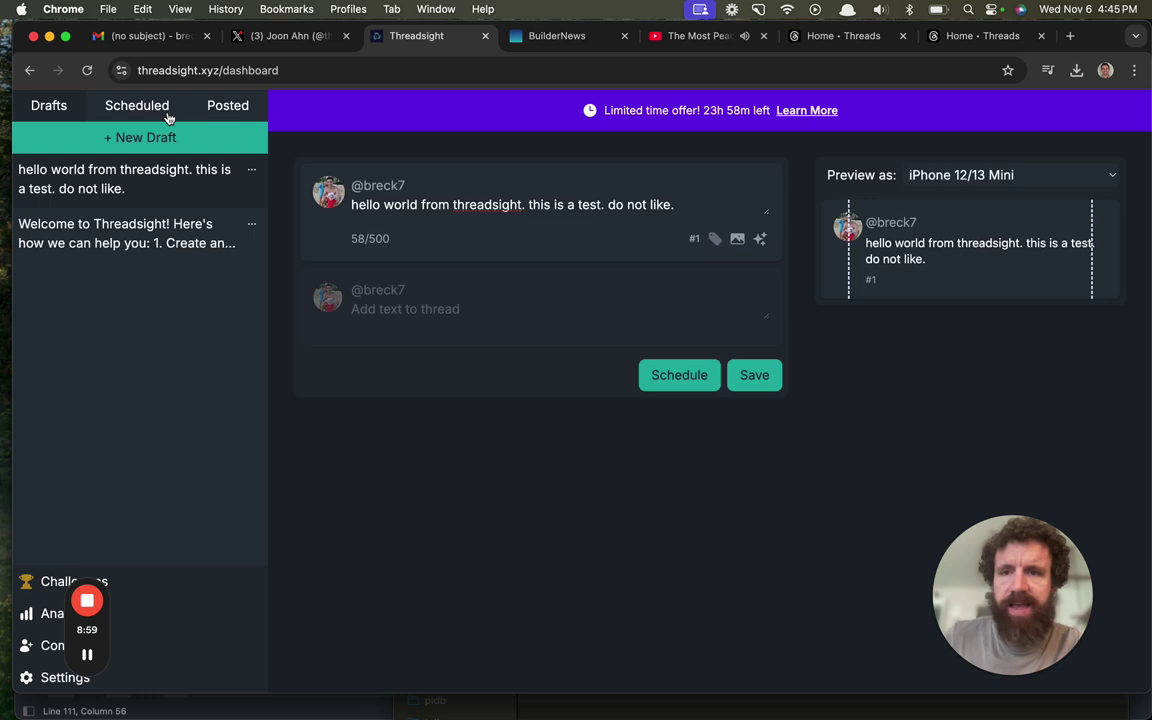
left_click(132, 110)
left_click(211, 118)
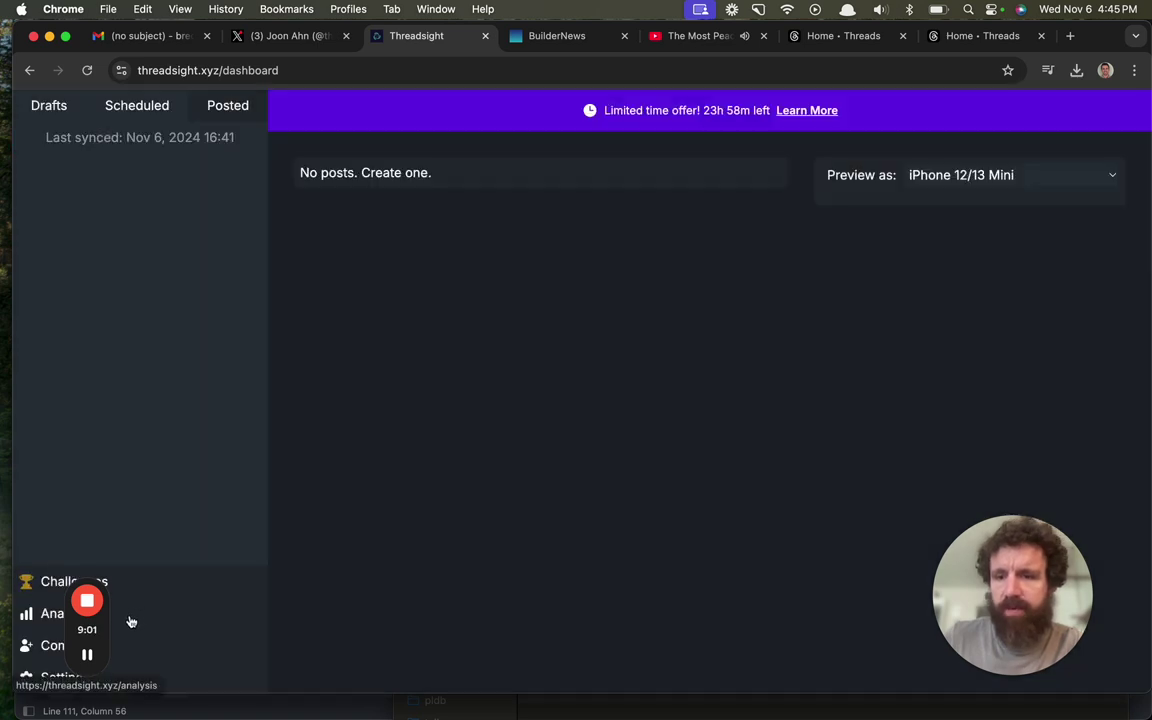
Skim the Threadsight analytics page, then open the community post conversation on X.
left_click(36, 623)
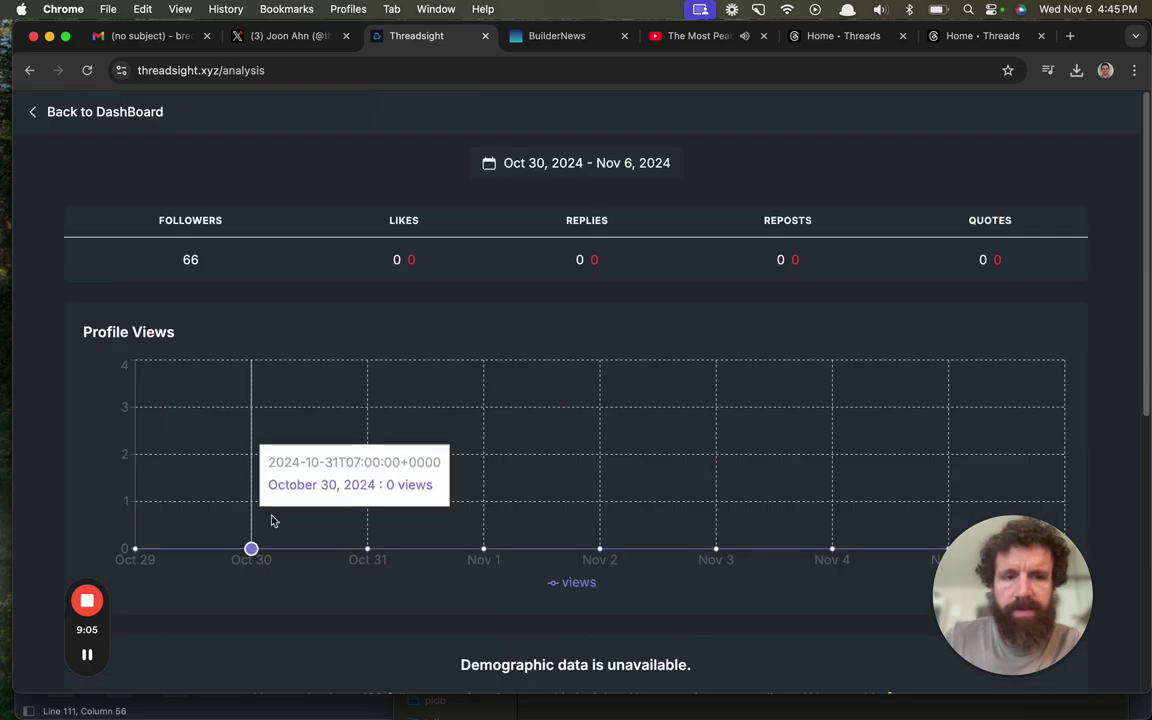
scroll(886, 349, "down", 5)
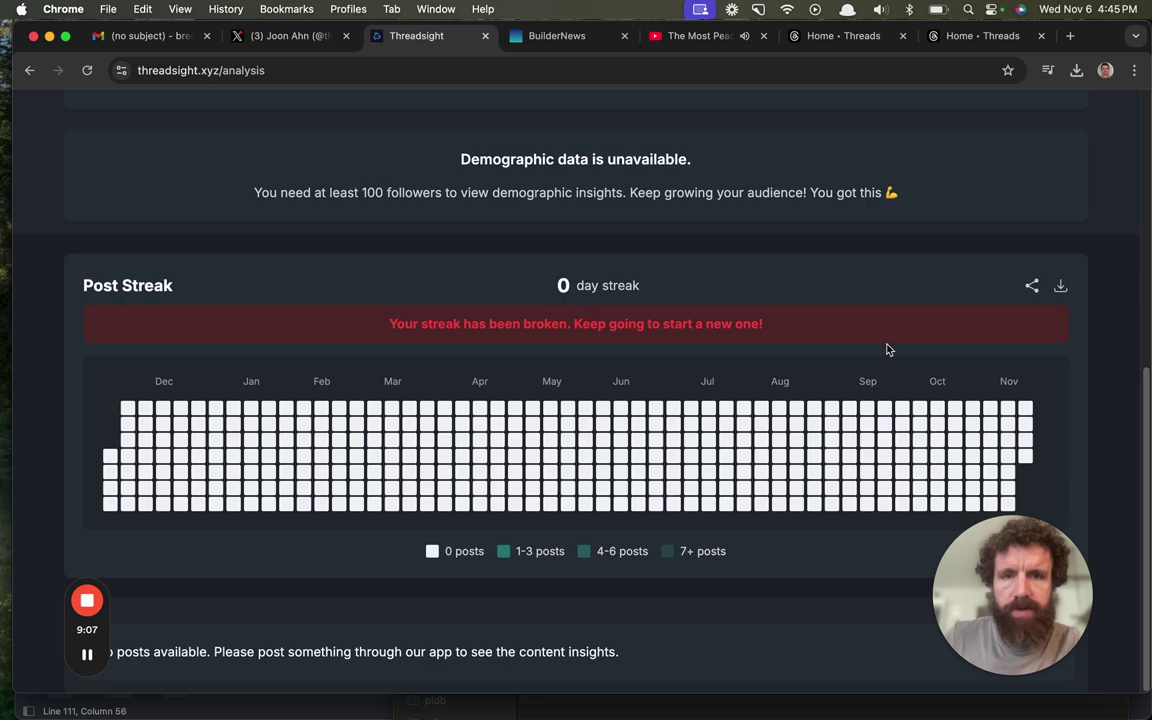
scroll(886, 349, "up", 5)
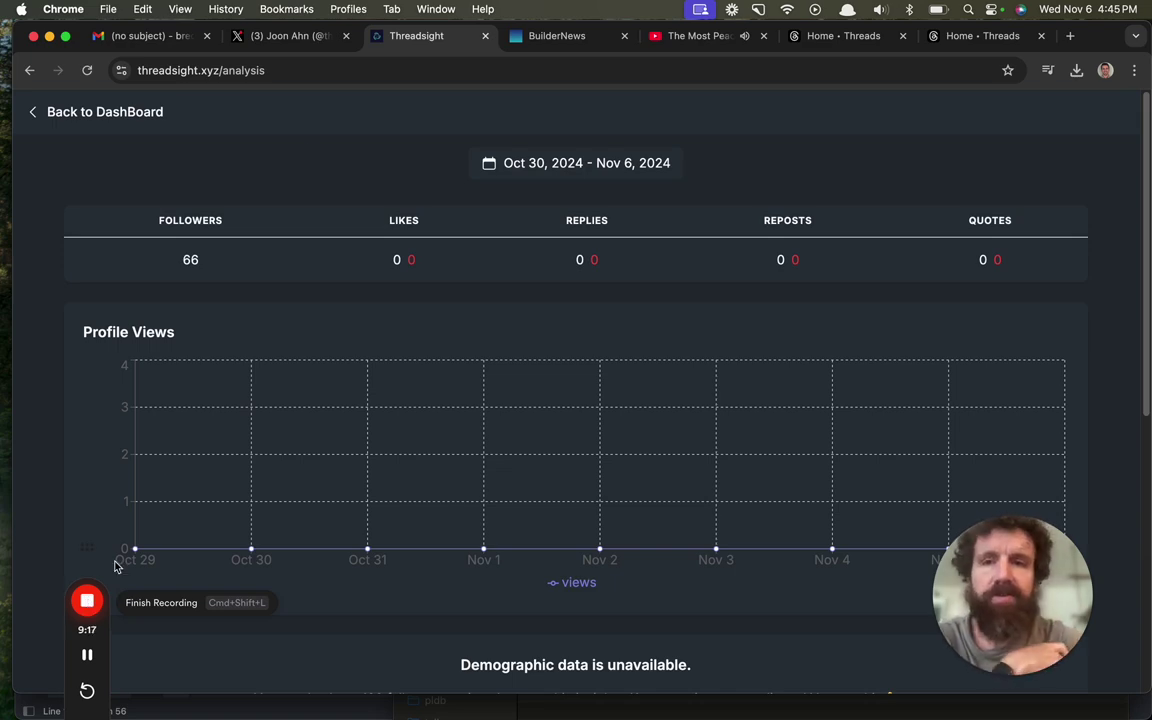
left_click(316, 37)
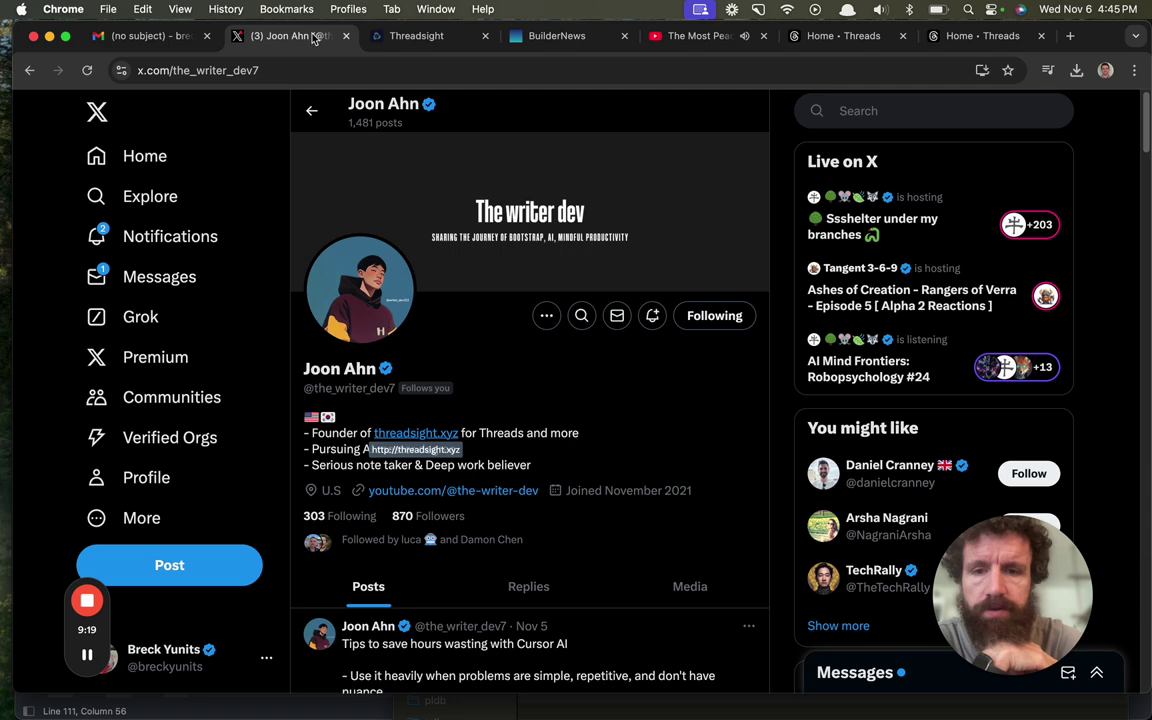
left_click(29, 70)
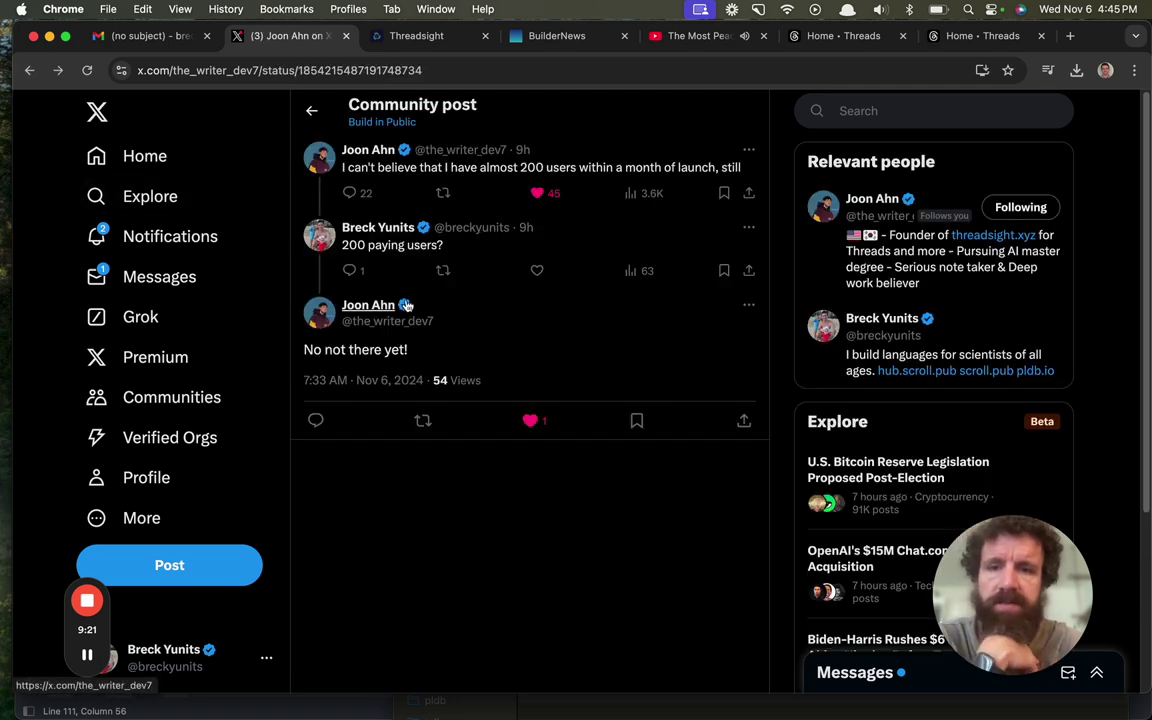